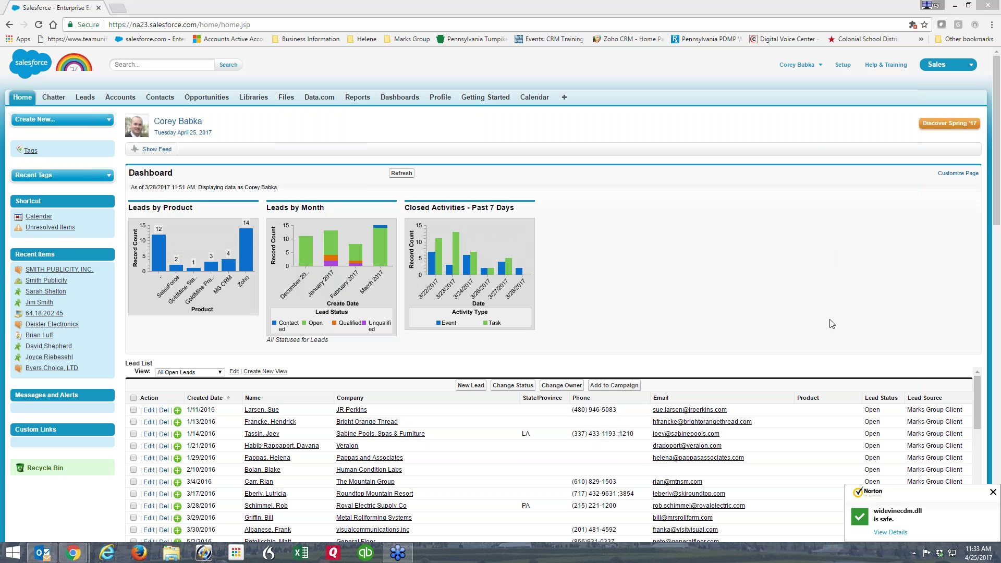
# Dismiss the Norton notification and switch to the blog post "Salesforce.com – Global Search on Lookups (Tips 1-3)", viewing its title.
pyautogui.click(994, 493)
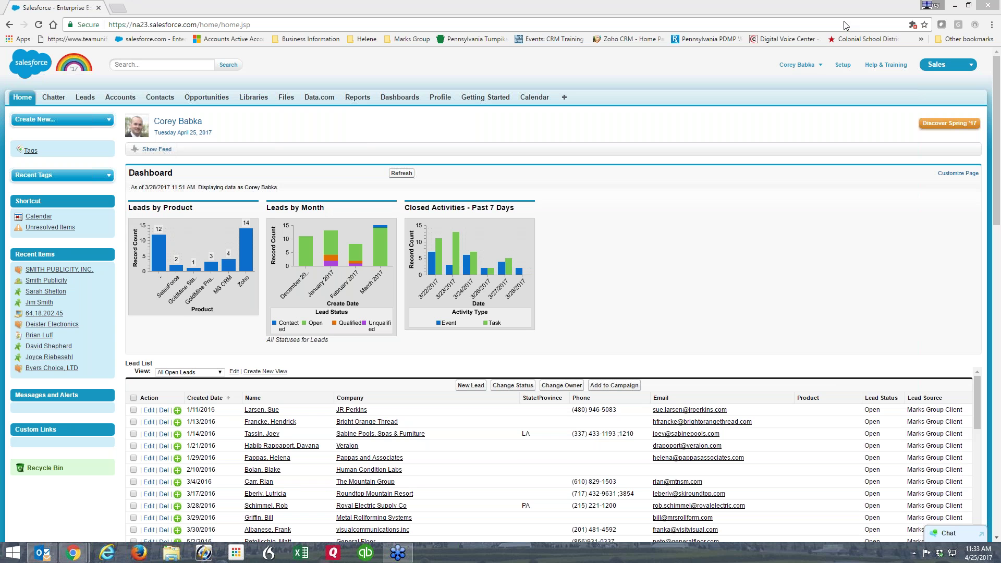
pyautogui.click(73, 553)
pyautogui.moveTo(293, 47); pyautogui.dragTo(585, 30)
pyautogui.doubleClick(586, 26)
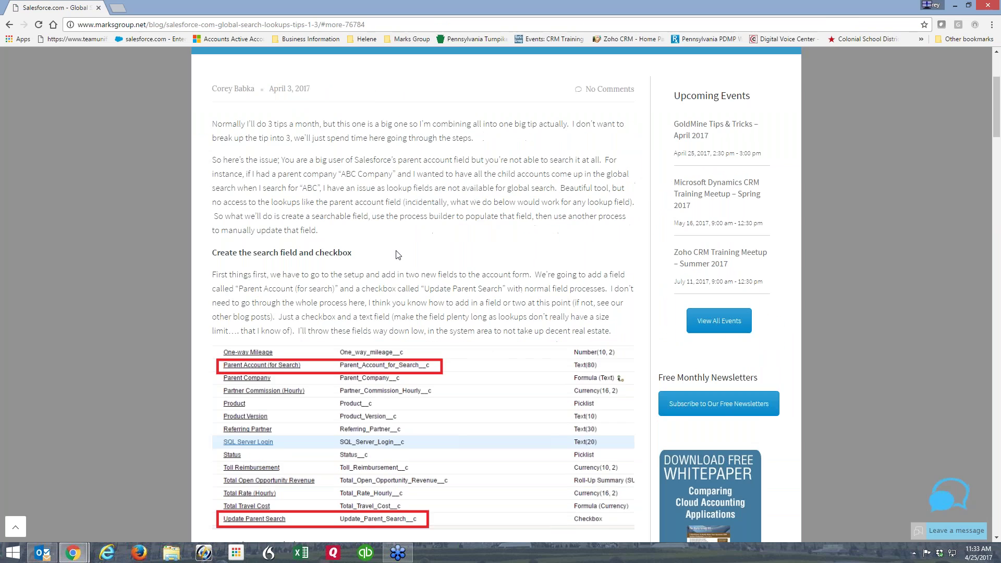
pyautogui.scroll(1, 417, 471)
pyautogui.scroll(3, 442, 182)
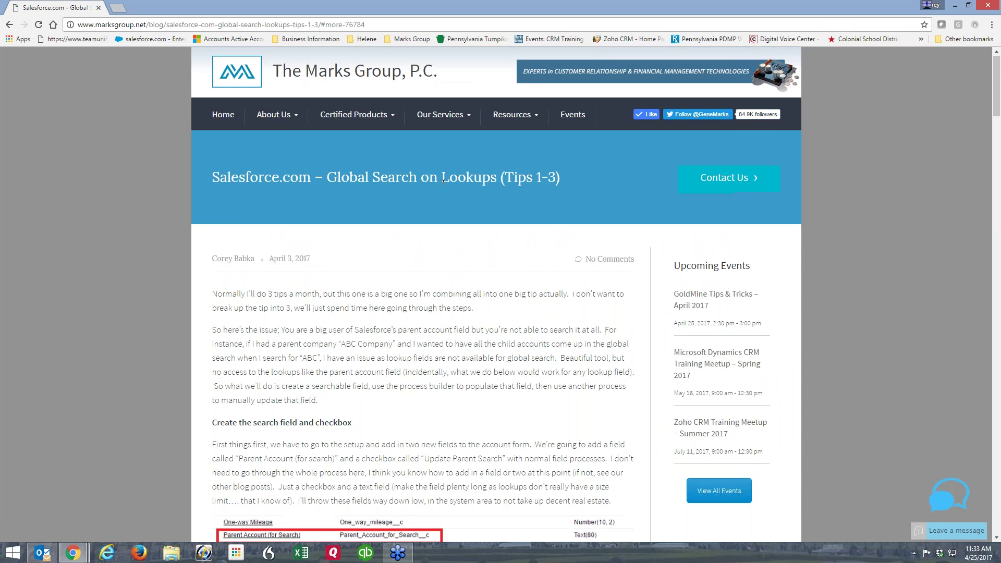
pyautogui.scroll(-2, 442, 183)
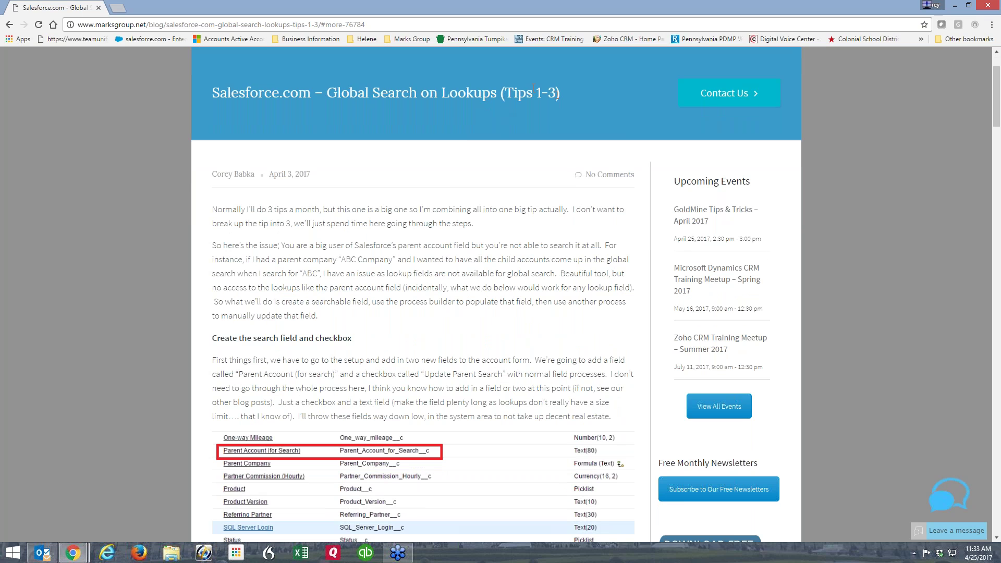
pyautogui.moveTo(563, 93); pyautogui.dragTo(211, 94)
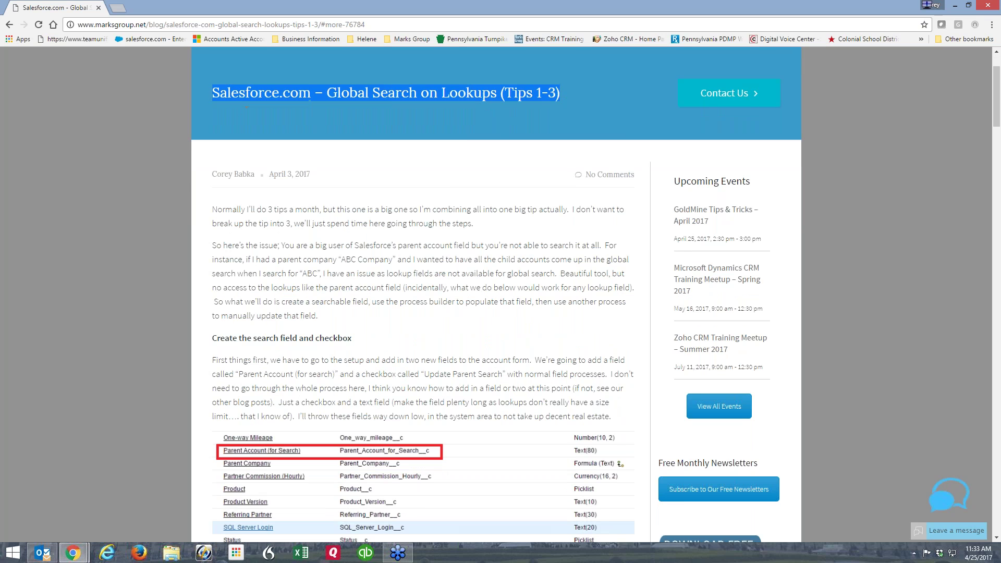
pyautogui.click(323, 207)
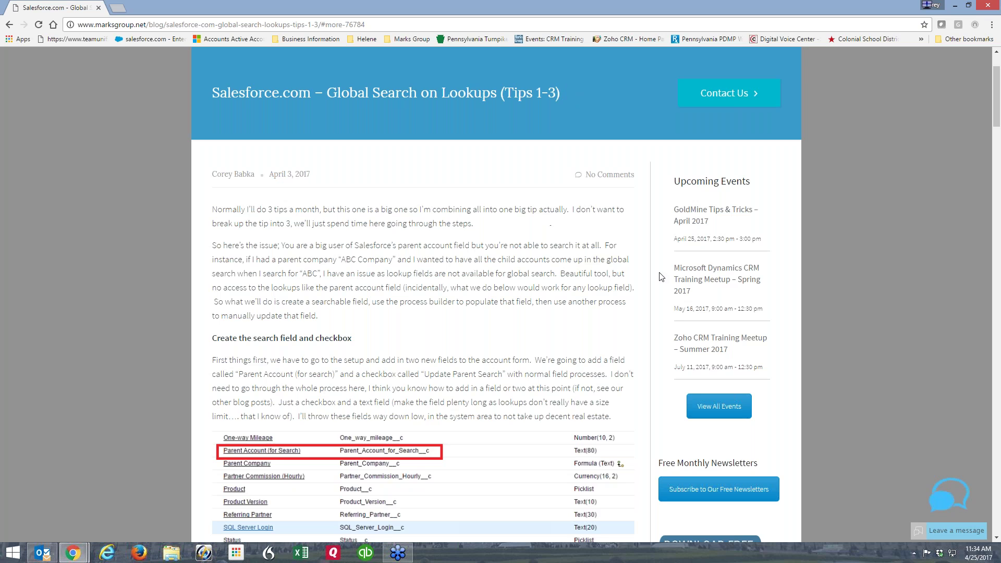
# Look through the post's instructions on the search fields, processes, search layouts and account view.
pyautogui.scroll(-14, 661, 276)
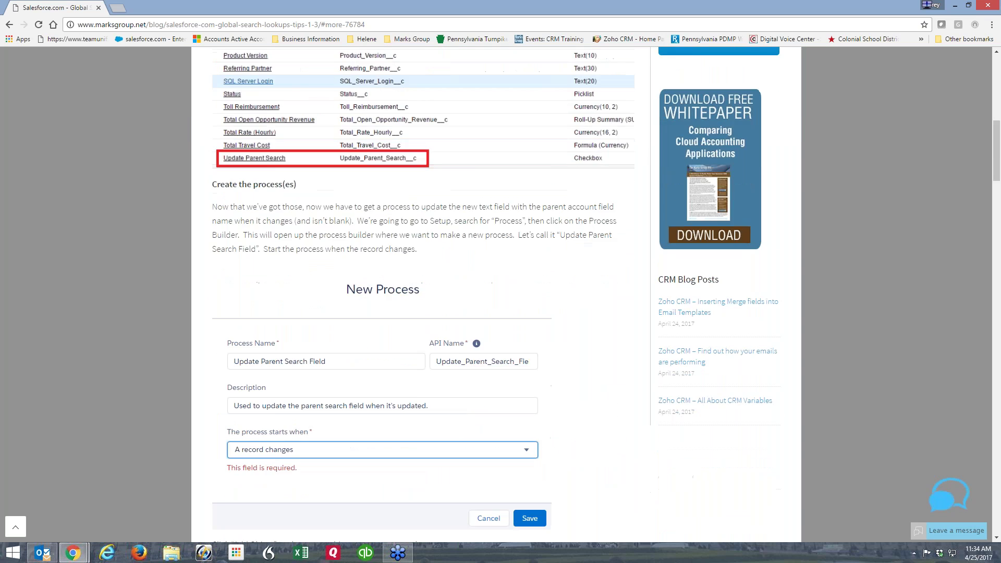
pyautogui.scroll(-13, 636, 346)
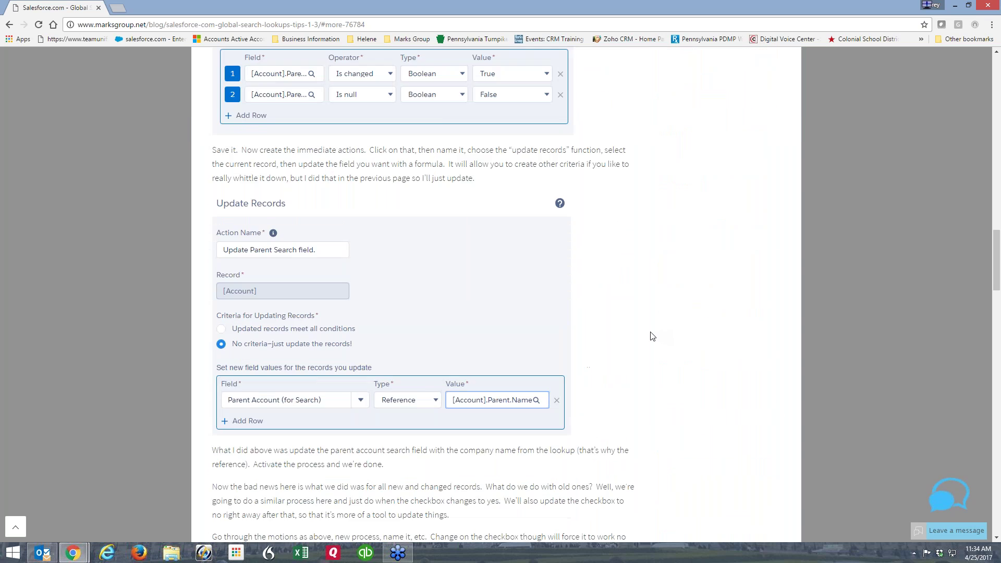
pyautogui.scroll(-9, 649, 334)
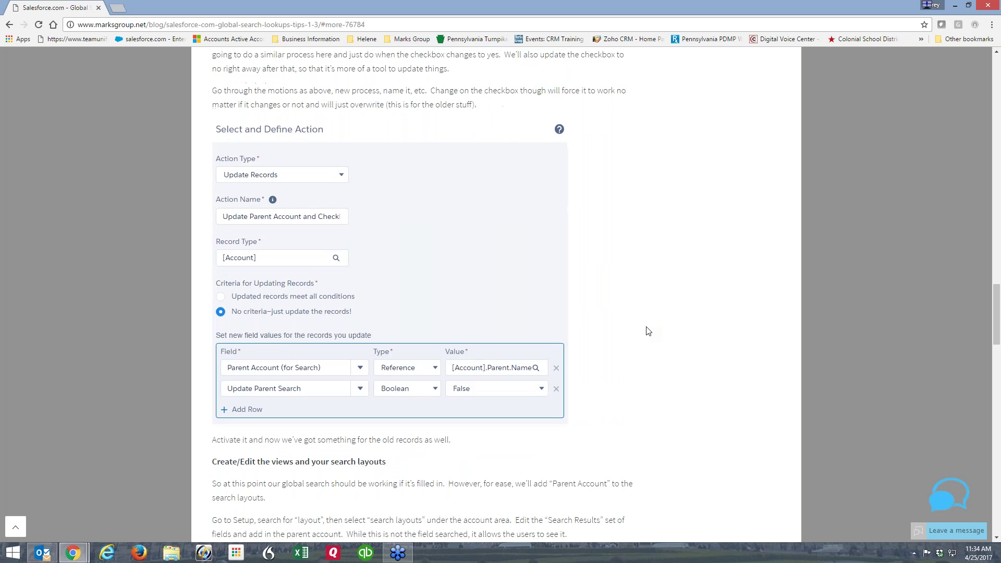
pyautogui.scroll(-6, 648, 332)
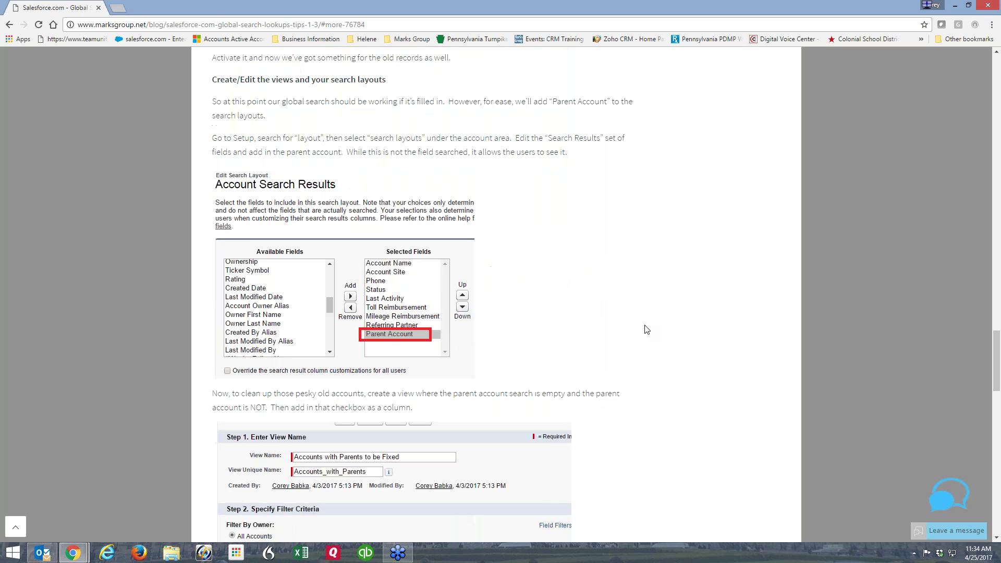
pyautogui.scroll(-4, 628, 252)
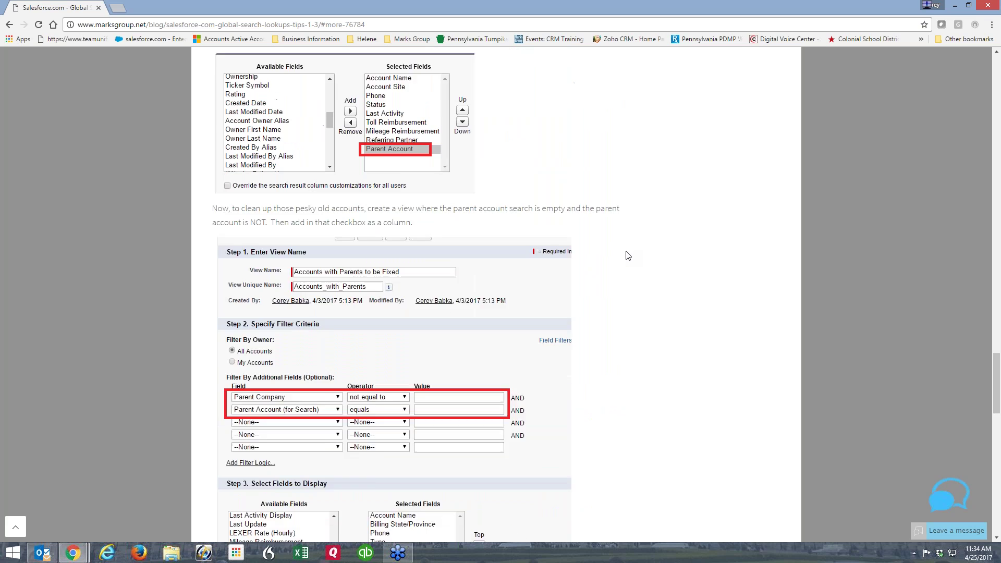
pyautogui.scroll(-8, 640, 276)
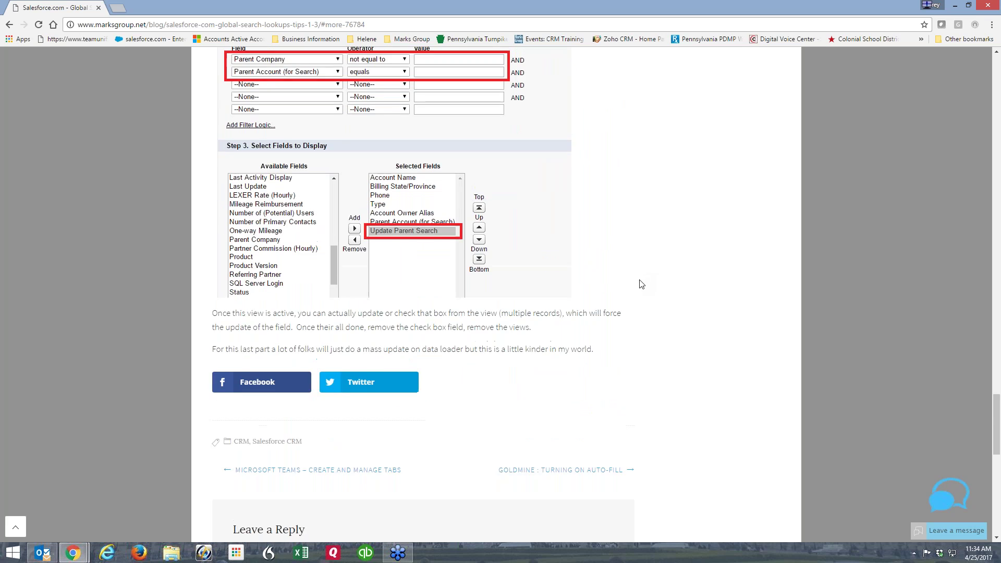
pyautogui.scroll(8, 643, 271)
pyautogui.scroll(20, 647, 263)
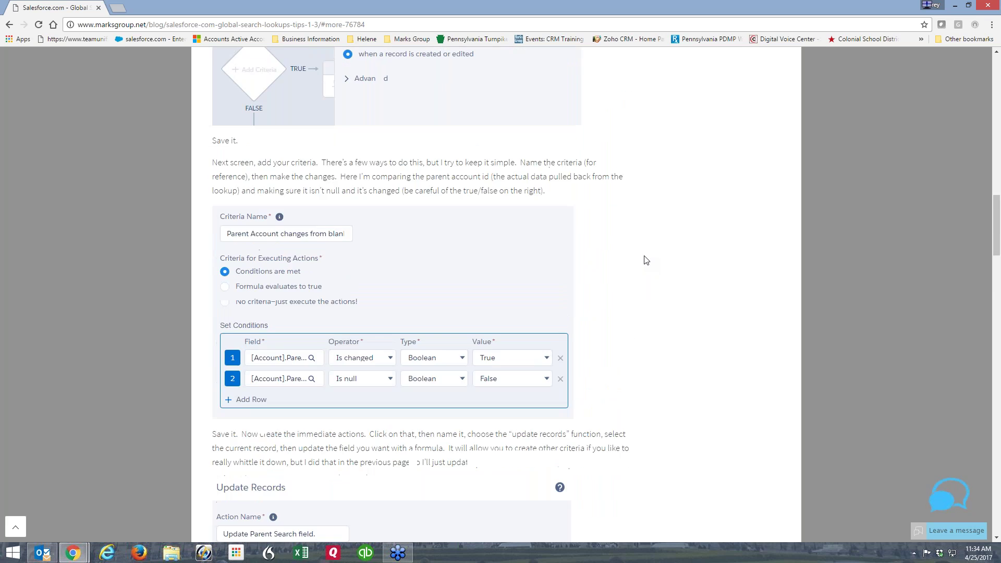
pyautogui.scroll(17, 647, 261)
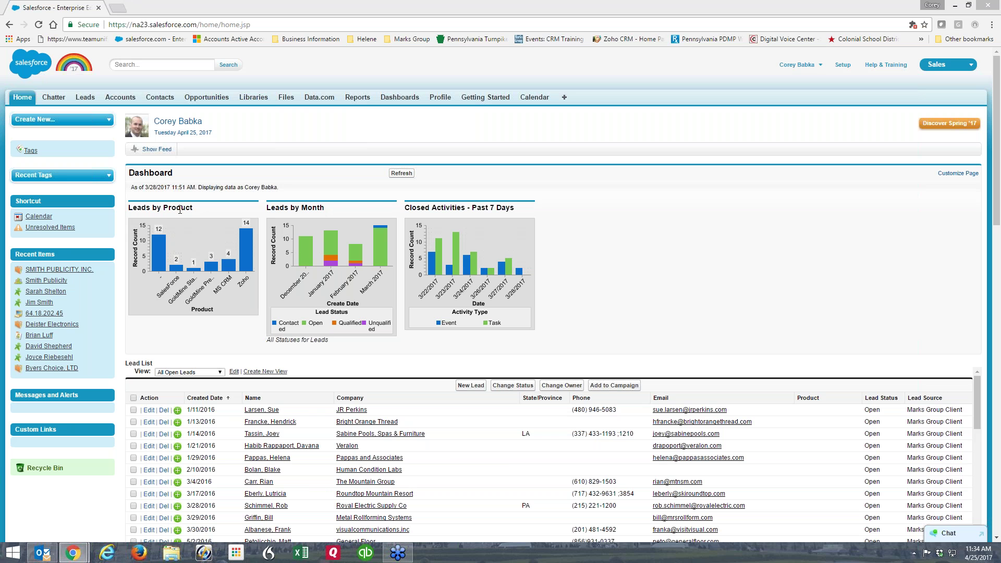
# Open the Salesforce account list view "Accounts with Parents to be Fixed" for editing.
pyautogui.click(123, 98)
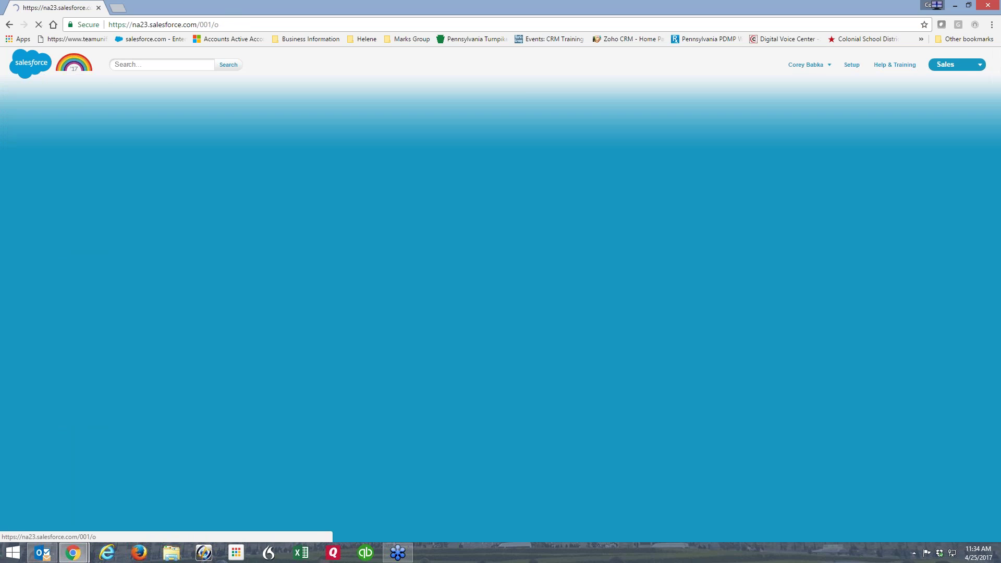
pyautogui.click(299, 151)
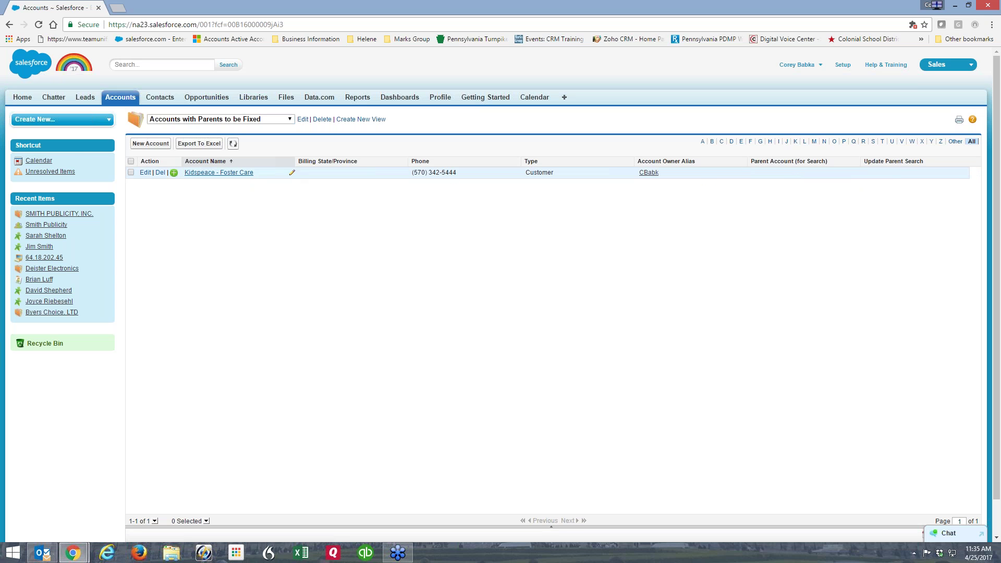
pyautogui.click(258, 119)
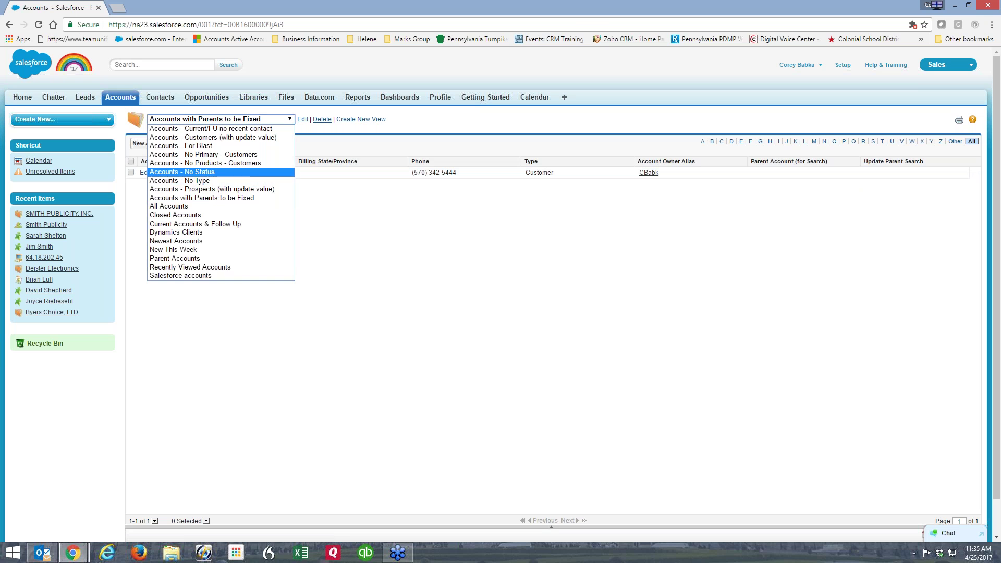
pyautogui.click(304, 118)
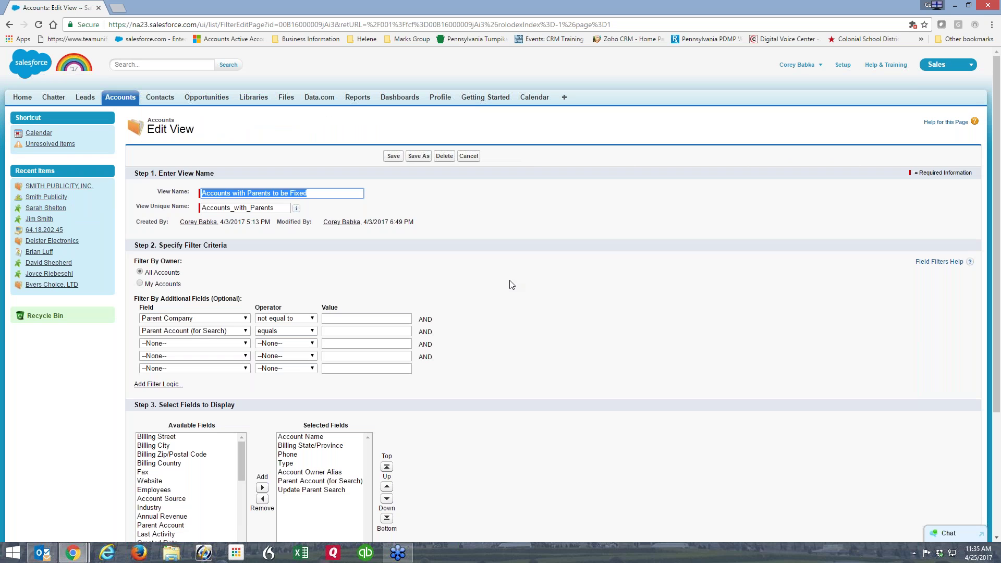
# Clear the view's Parent Account (for Search) filter condition by setting its field and operator to None.
pyautogui.click(284, 319)
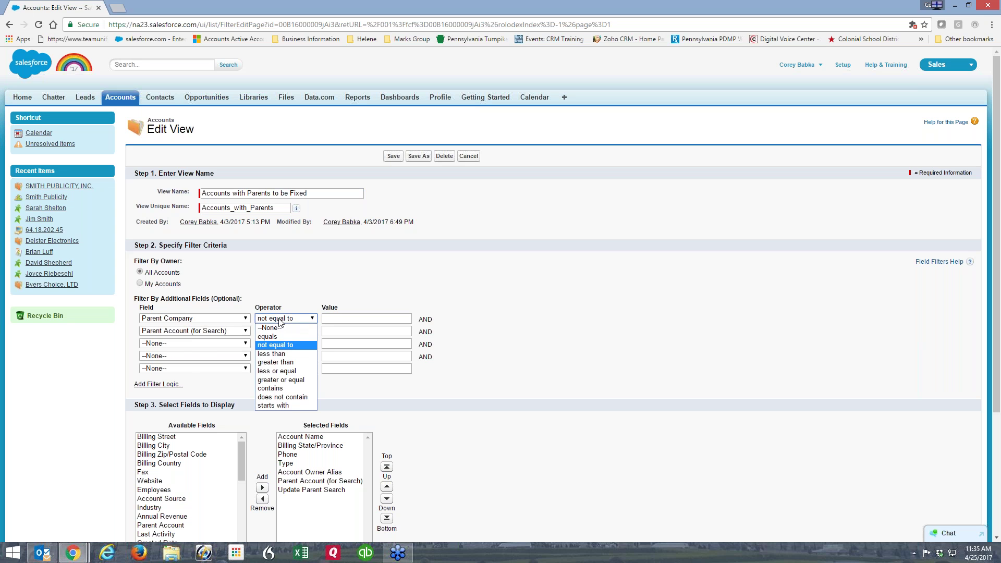
pyautogui.click(281, 322)
pyautogui.click(216, 330)
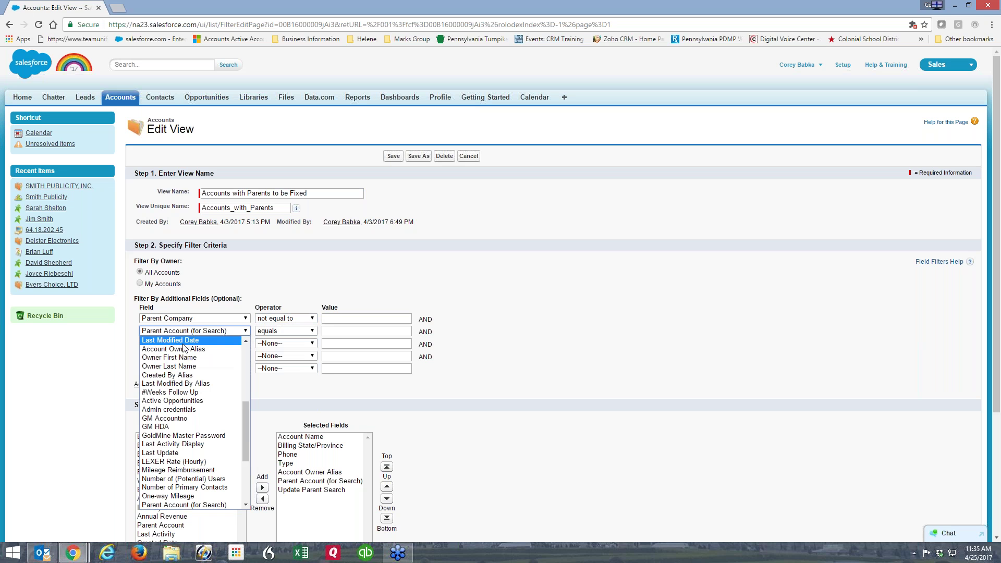
pyautogui.scroll(10, 188, 355)
pyautogui.click(172, 340)
pyautogui.click(277, 330)
pyautogui.click(279, 339)
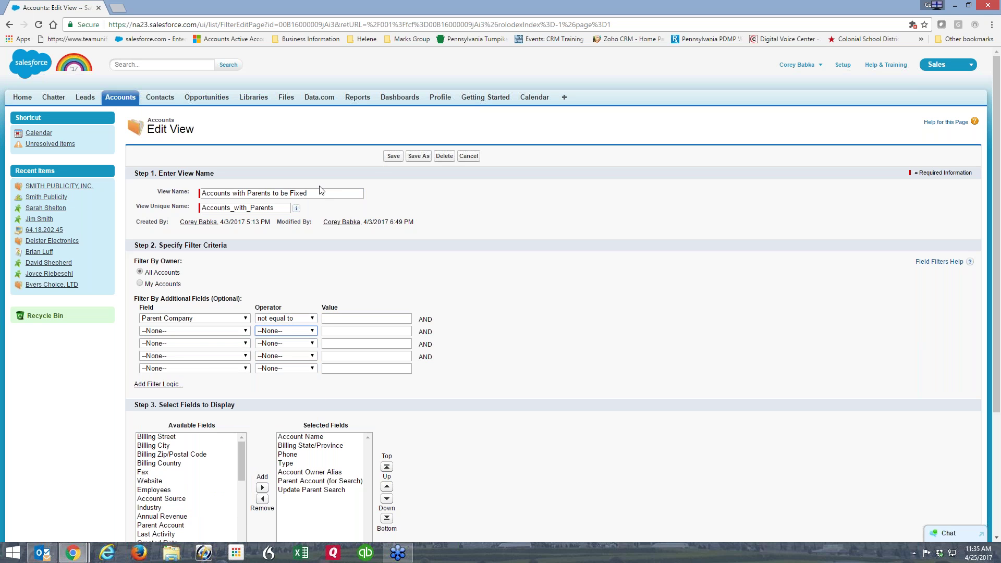
# Rename the view "Accounts with Parents" and save it.
pyautogui.click(272, 196)
pyautogui.hotkey('shift', 'End')
pyautogui.press('BackSpace')
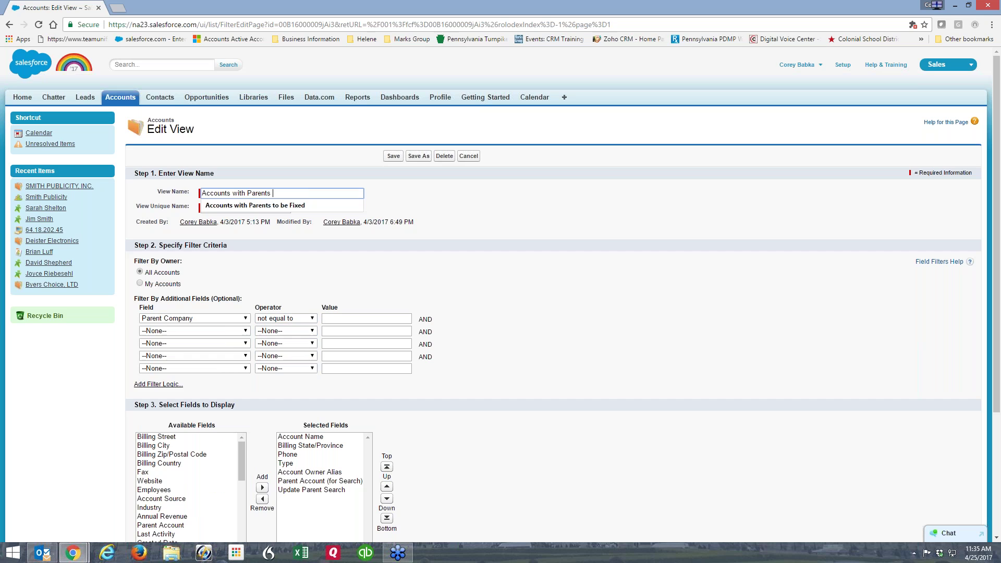
pyautogui.press('Return')
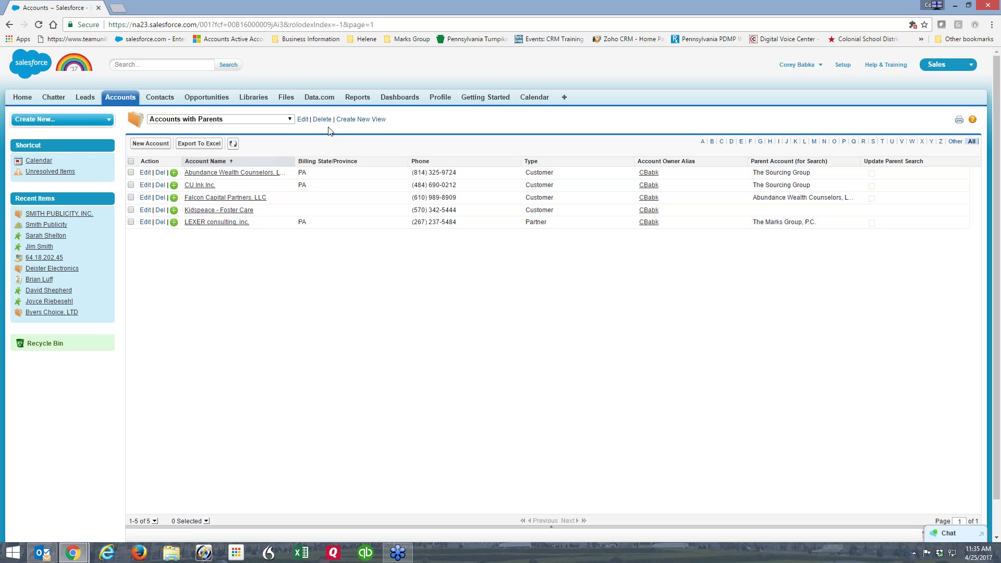
# Remove Parent Account (for Search) and Update Parent Search from the displayed fields of the Accounts with Parents view.
pyautogui.click(303, 120)
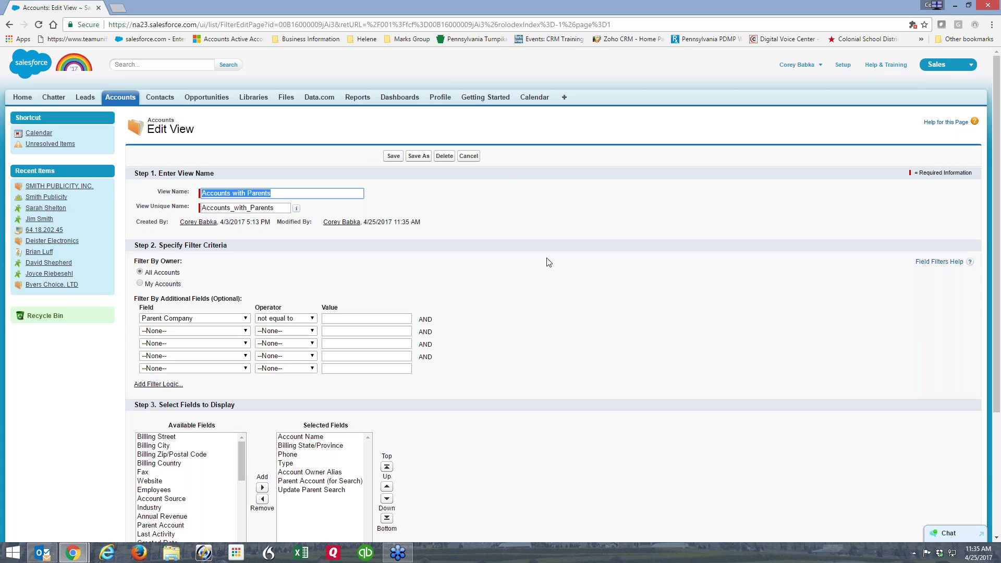
pyautogui.scroll(-3, 559, 268)
pyautogui.click(306, 313)
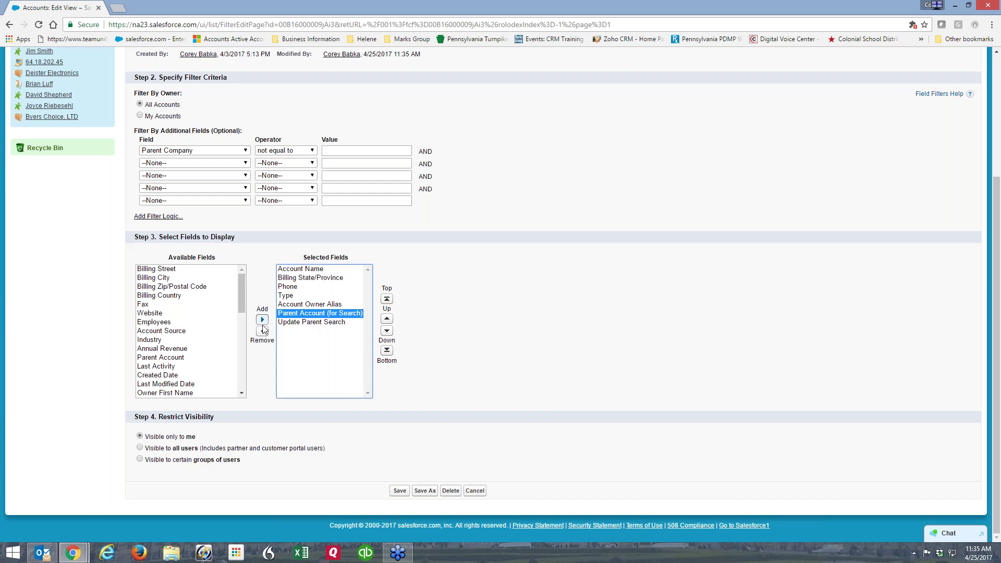
pyautogui.click(263, 331)
pyautogui.click(289, 313)
pyautogui.click(262, 331)
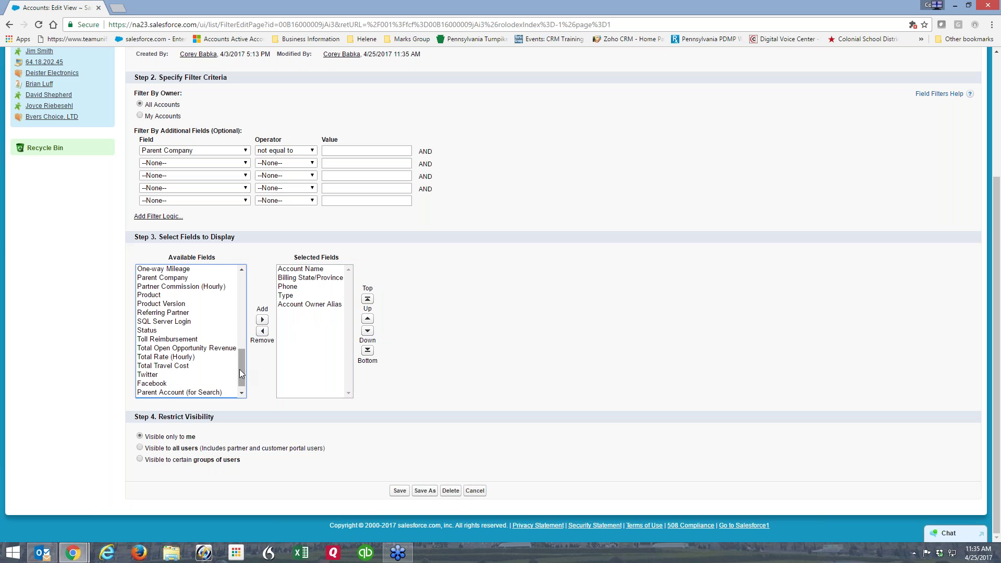
# Add Parent Company to the displayed fields, place it directly after Account Name, and save the view.
pyautogui.click(182, 278)
pyautogui.click(262, 320)
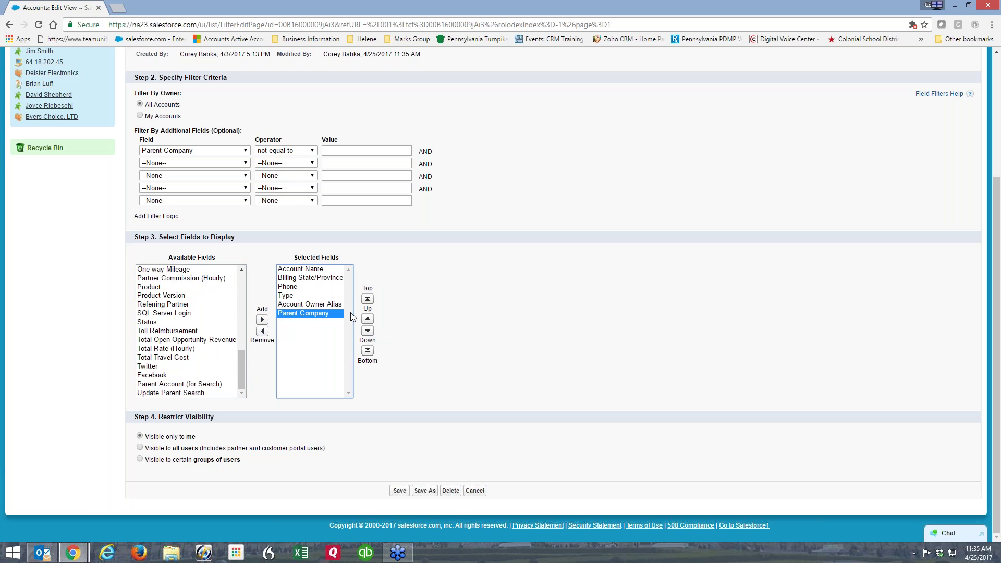
pyautogui.click(368, 319)
pyautogui.click(368, 319)
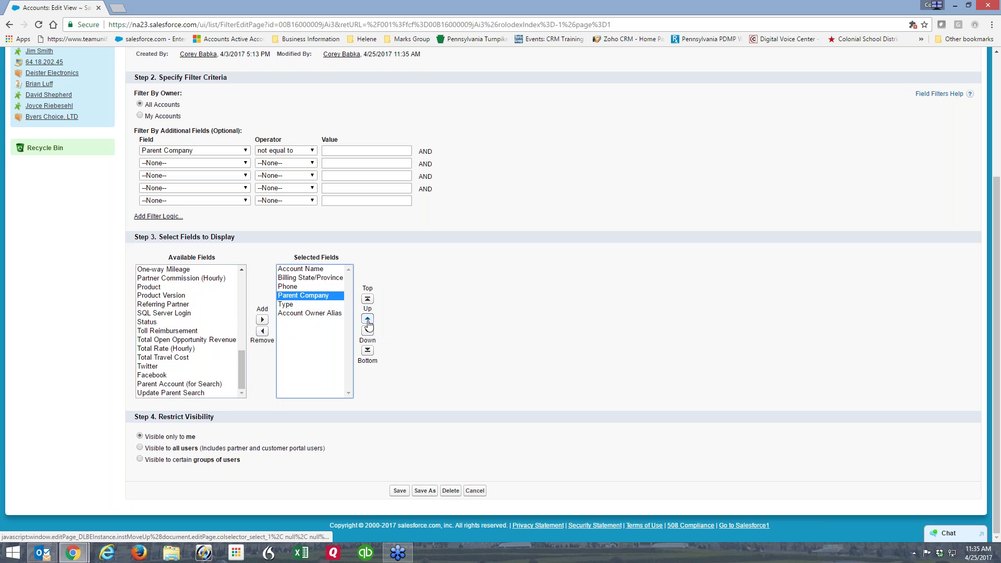
pyautogui.click(368, 320)
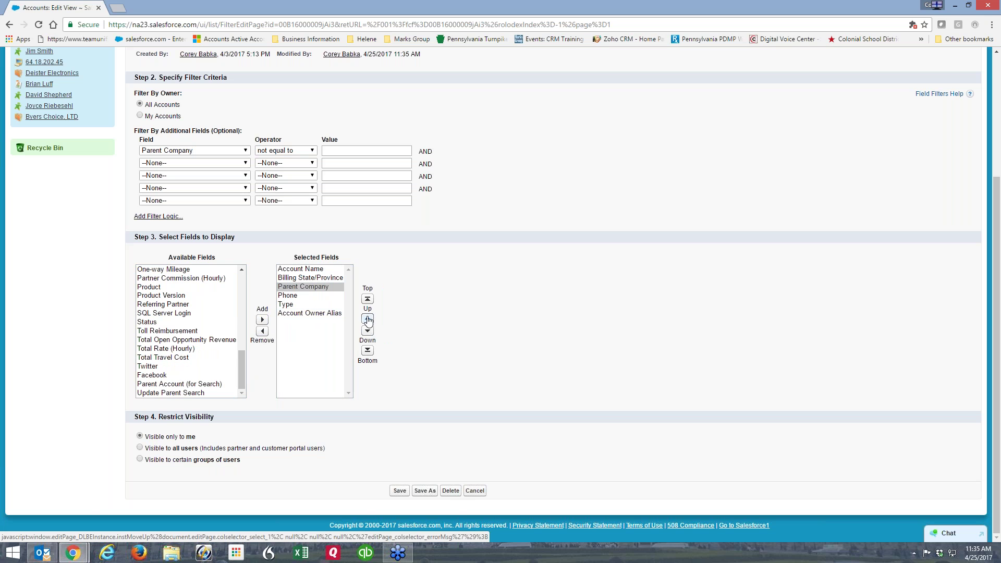
pyautogui.click(368, 320)
pyautogui.click(400, 491)
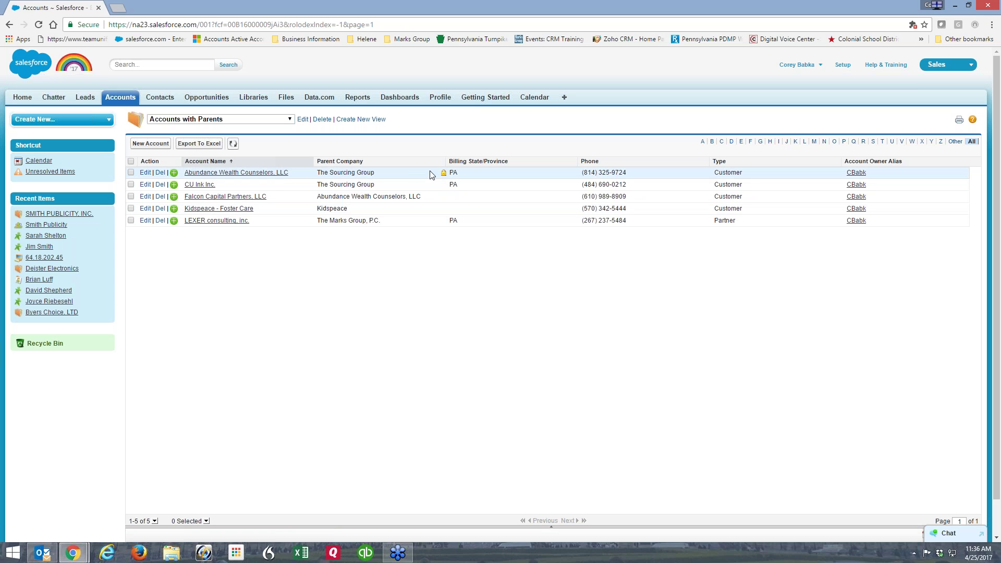
# Examine the parent account fields on the Abundance Wealth Counselors, LLC record and return to the account list.
pyautogui.click(265, 174)
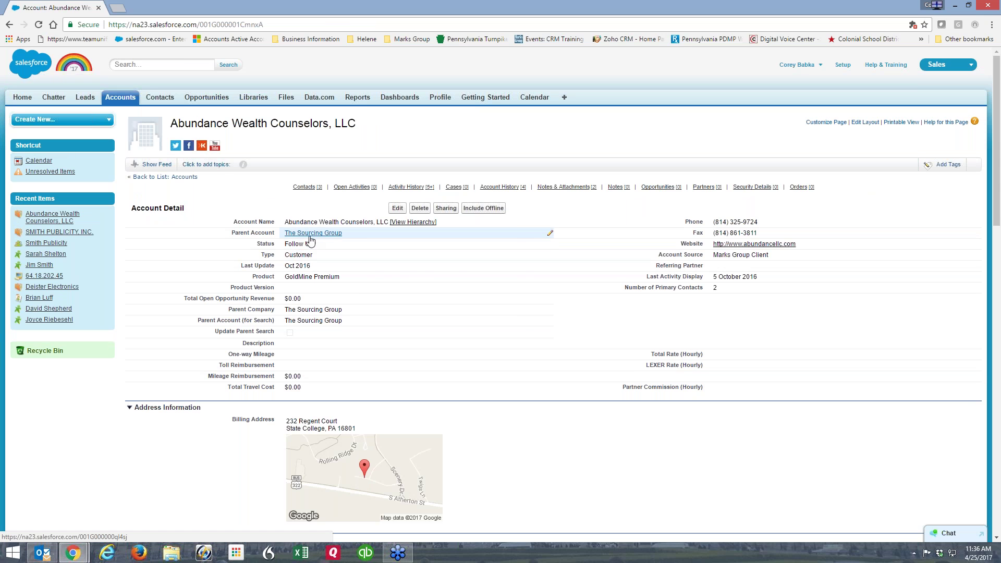
pyautogui.moveTo(317, 235)
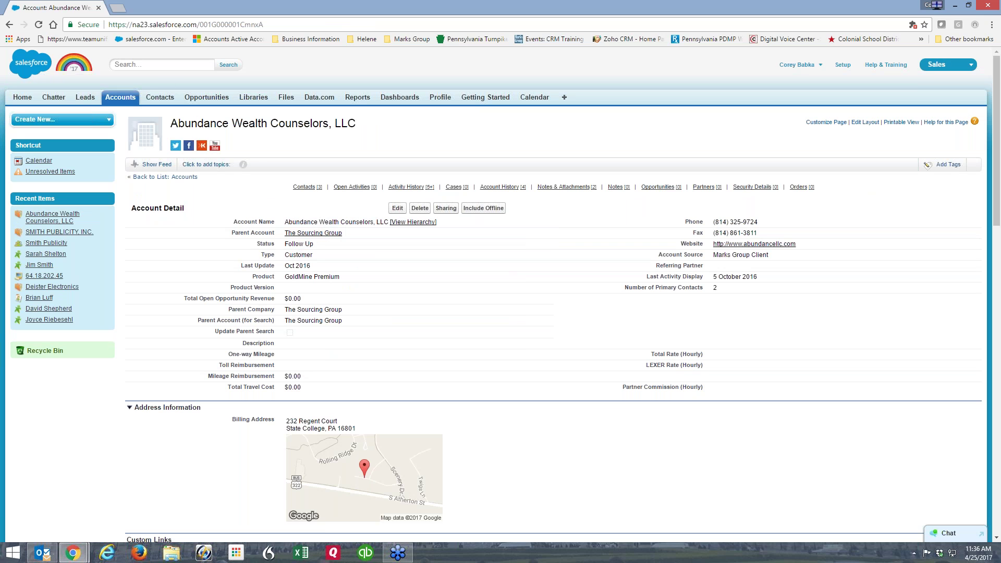
pyautogui.click(10, 26)
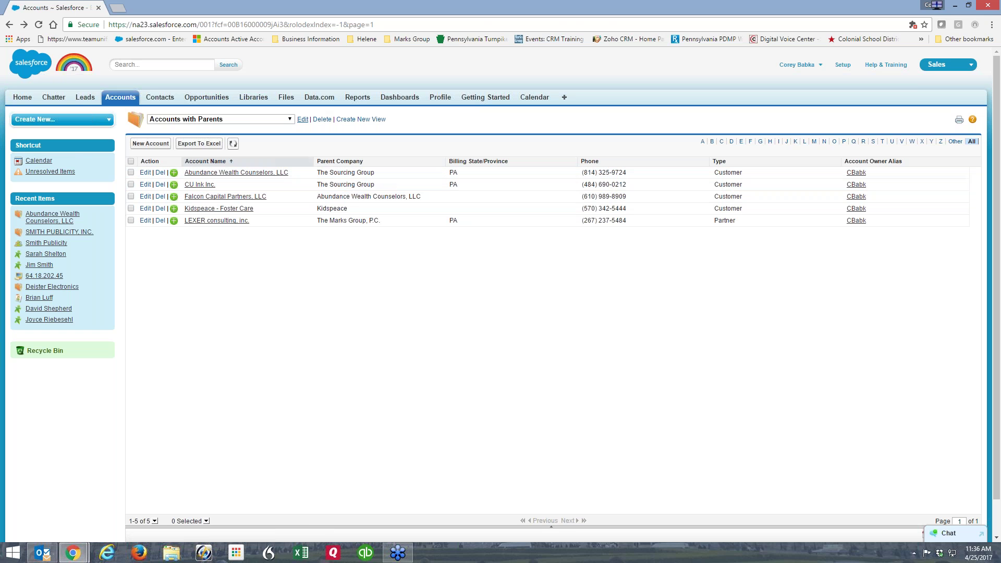
# Add Parent Account (for Search) as the last displayed field of the Accounts with Parents view and save it.
pyautogui.click(302, 120)
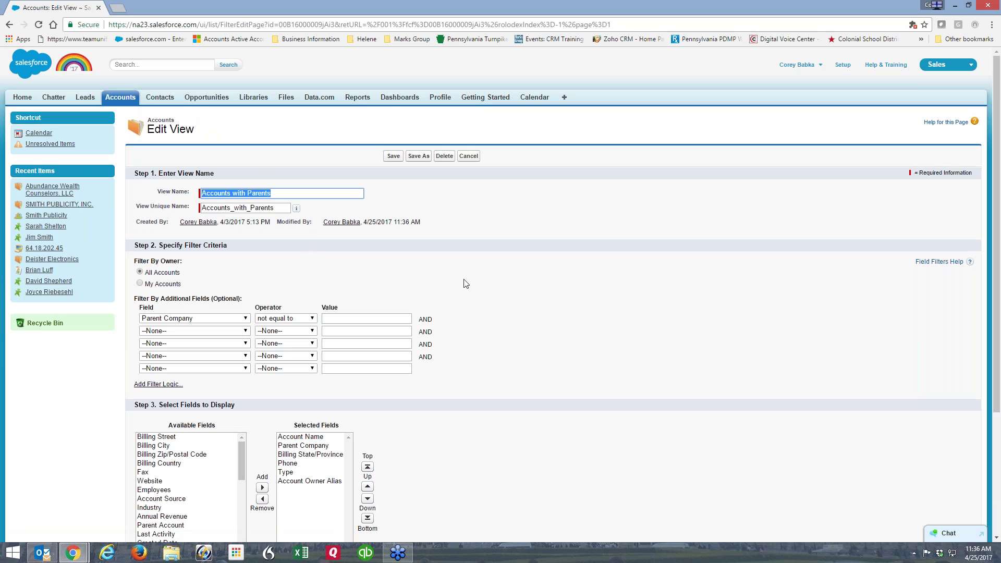
pyautogui.scroll(-2, 512, 324)
pyautogui.scroll(-2, 376, 318)
pyautogui.moveTo(240, 289); pyautogui.dragTo(236, 378)
pyautogui.click(205, 279)
pyautogui.click(263, 321)
pyautogui.click(399, 491)
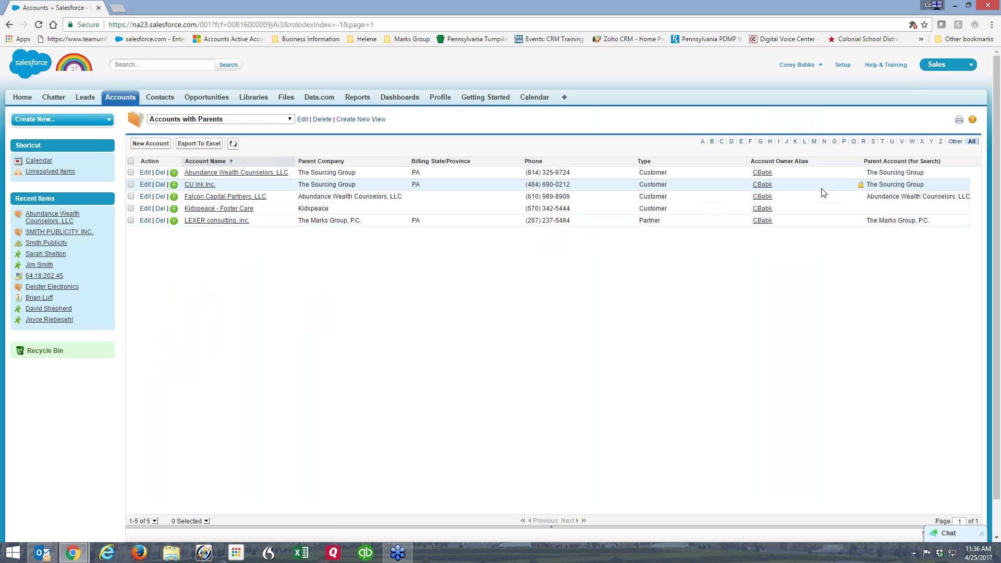
# Clear the Parent Account (for Search) value on the Abundance Wealth Counselors, LLC row and save it.
pyautogui.doubleClick(939, 174)
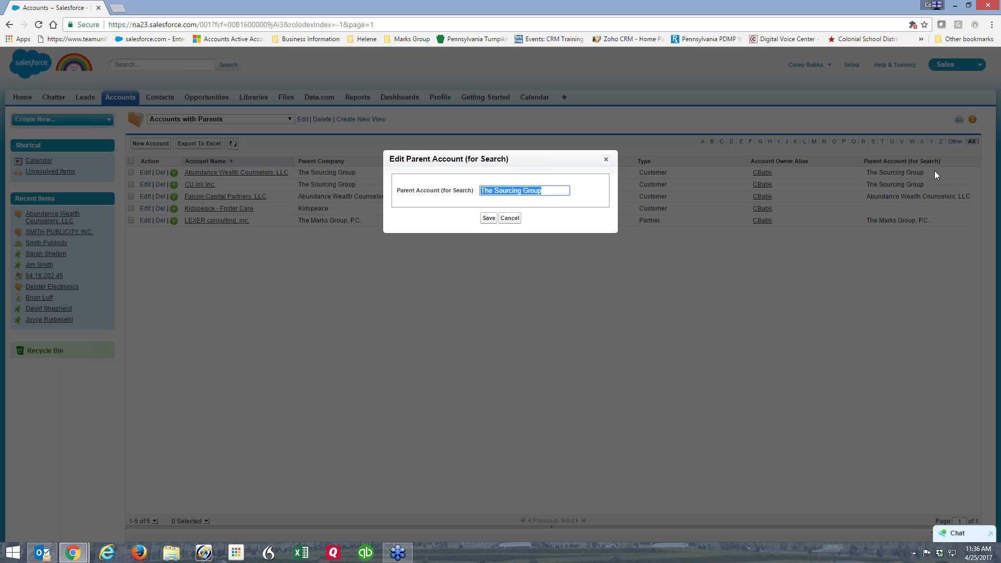
pyautogui.press('BackSpace')
pyautogui.click(490, 222)
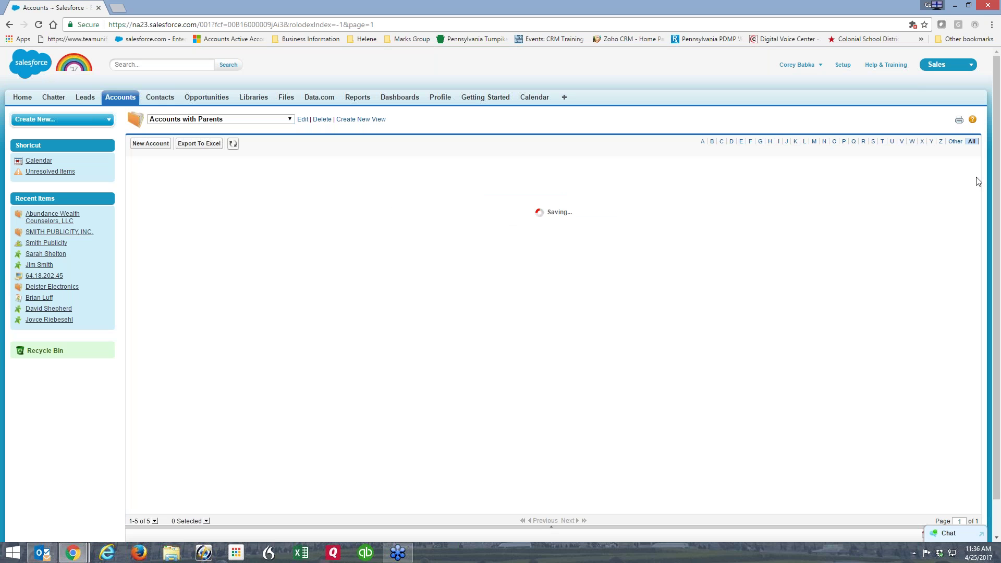
# Clear Parent Account (for Search) on all five listed accounts at once, deselect the records and refresh the list.
pyautogui.click(131, 161)
pyautogui.doubleClick(928, 186)
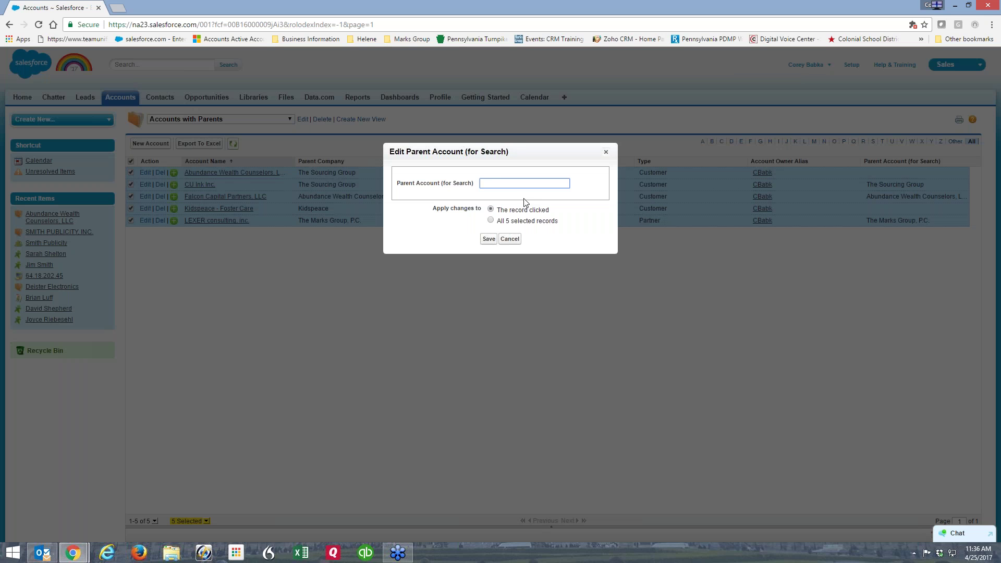
pyautogui.click(491, 220)
pyautogui.click(489, 239)
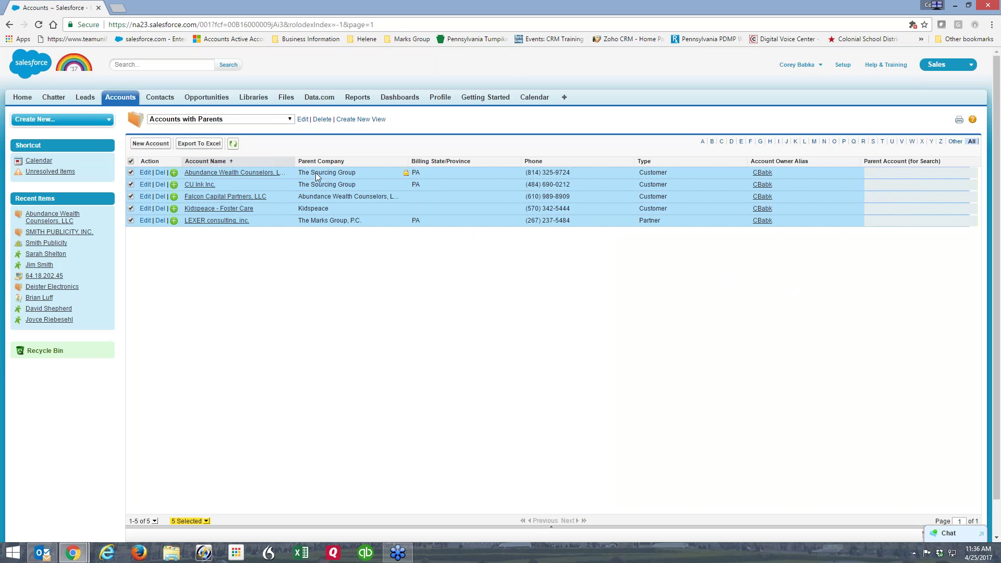
pyautogui.click(131, 161)
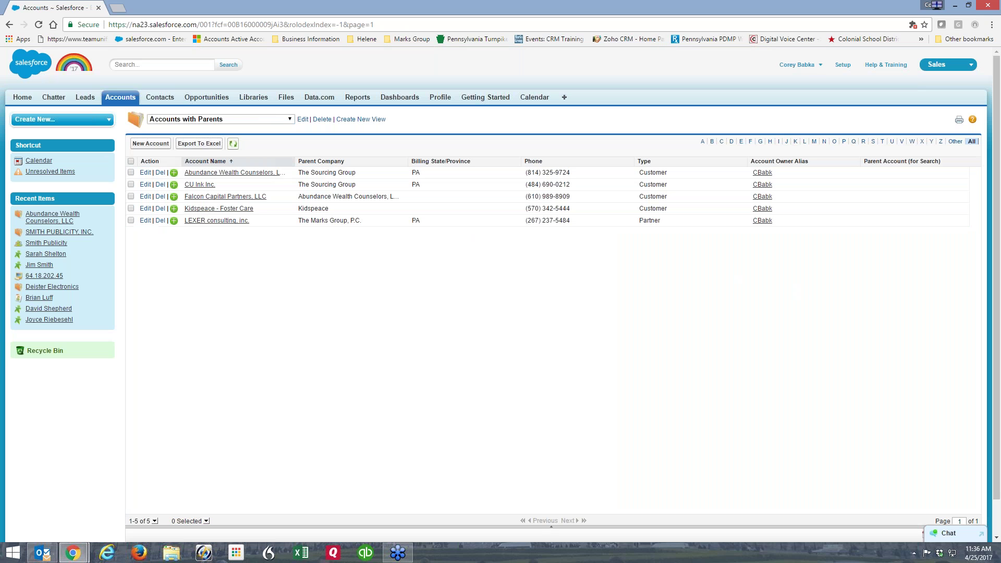
pyautogui.click(233, 144)
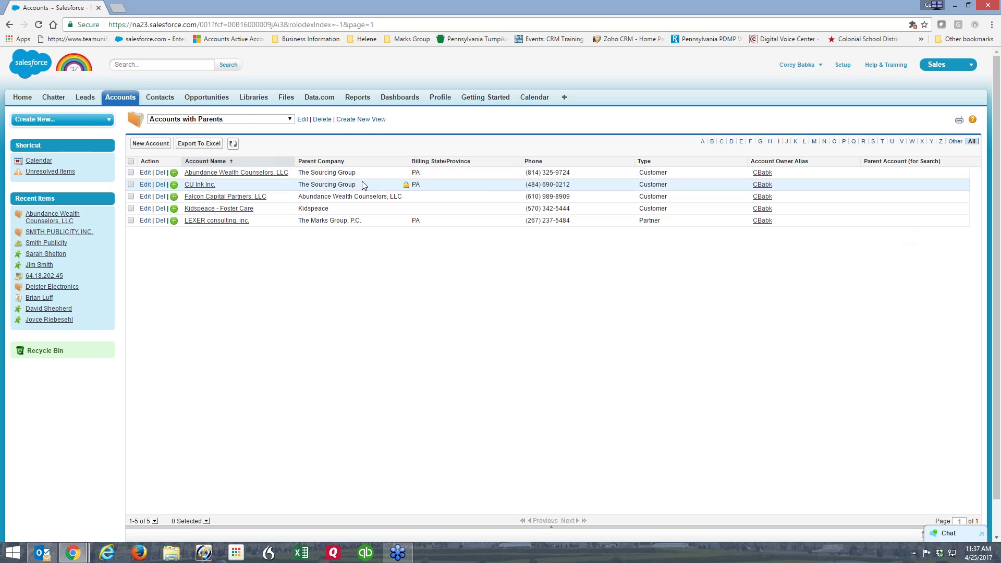
# Search globally for "the sourcing" and open The Sourcing Group account record from the results.
pyautogui.click(158, 65)
pyautogui.write('the sourcing')
pyautogui.press('Return')
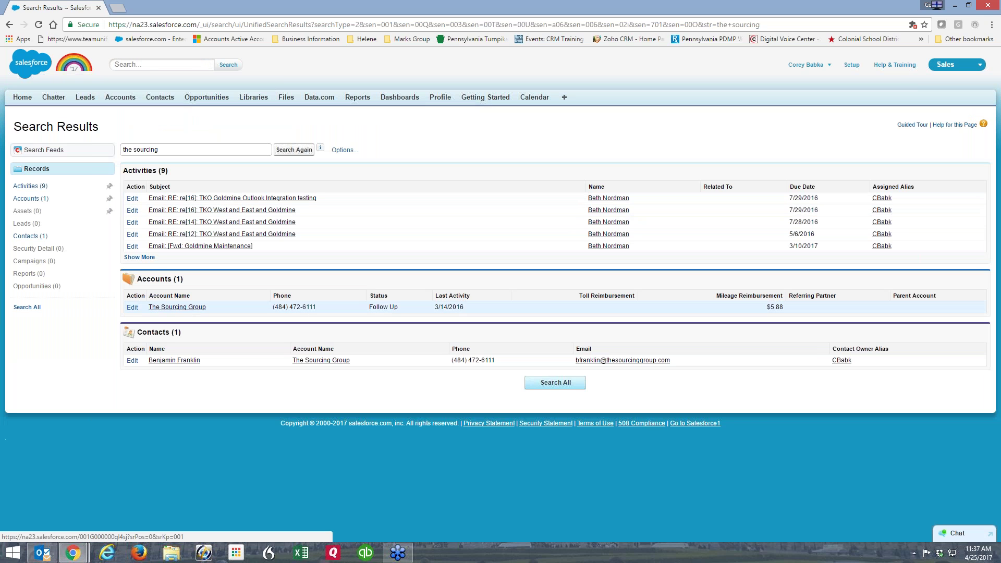
pyautogui.click(177, 307)
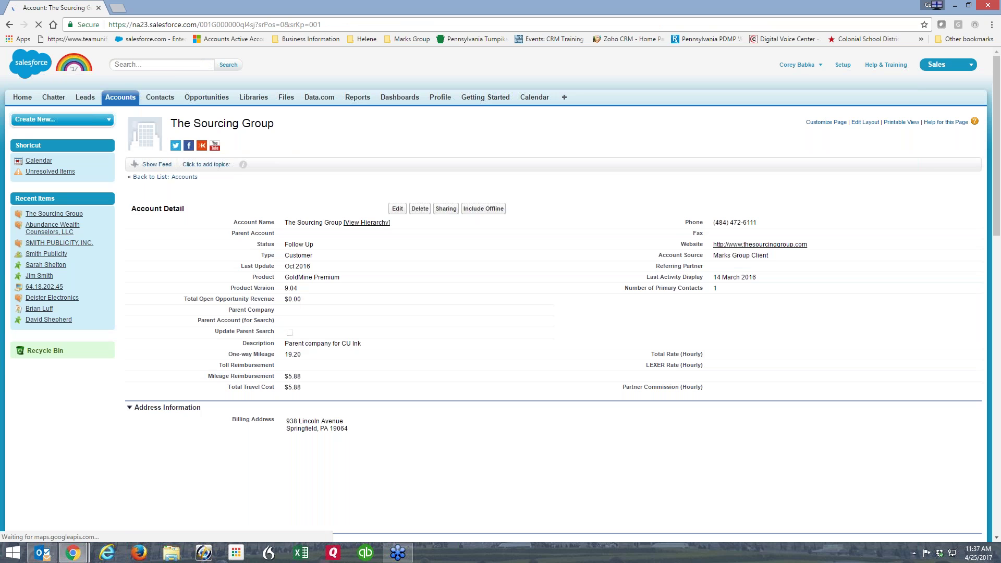
pyautogui.click(367, 222)
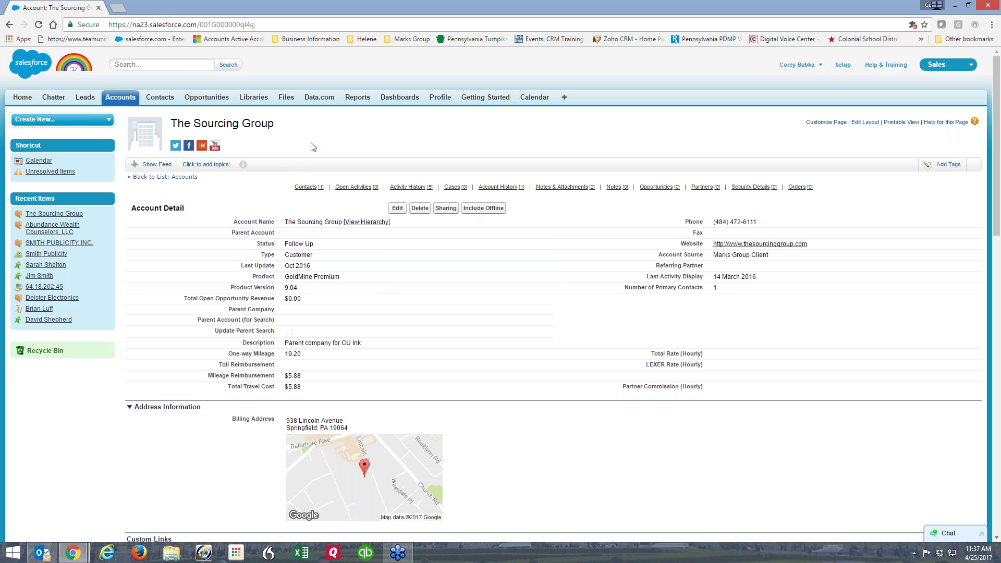
# Return to the home page and open the account search layouts in Setup.
pyautogui.click(22, 97)
pyautogui.click(180, 61)
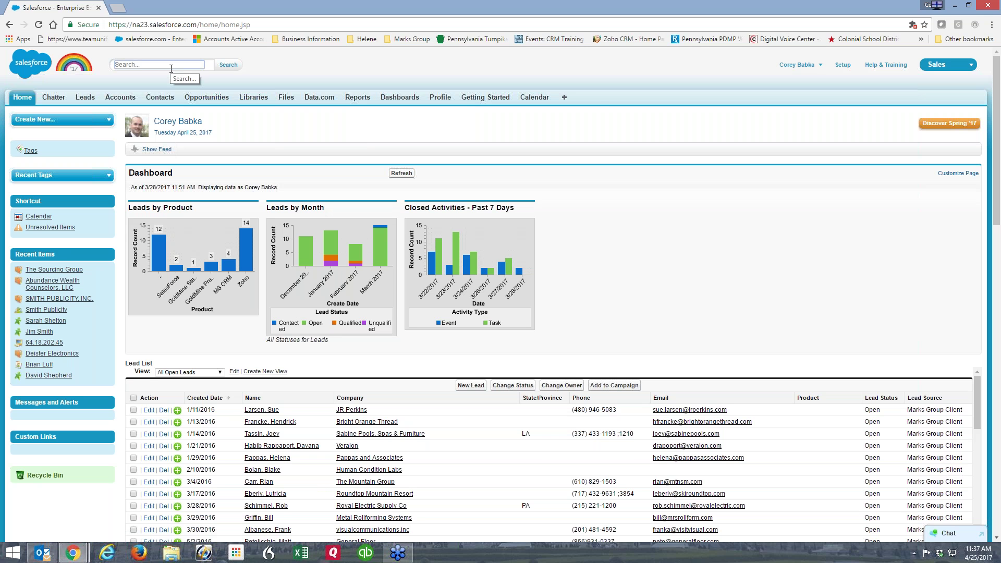
pyautogui.click(843, 65)
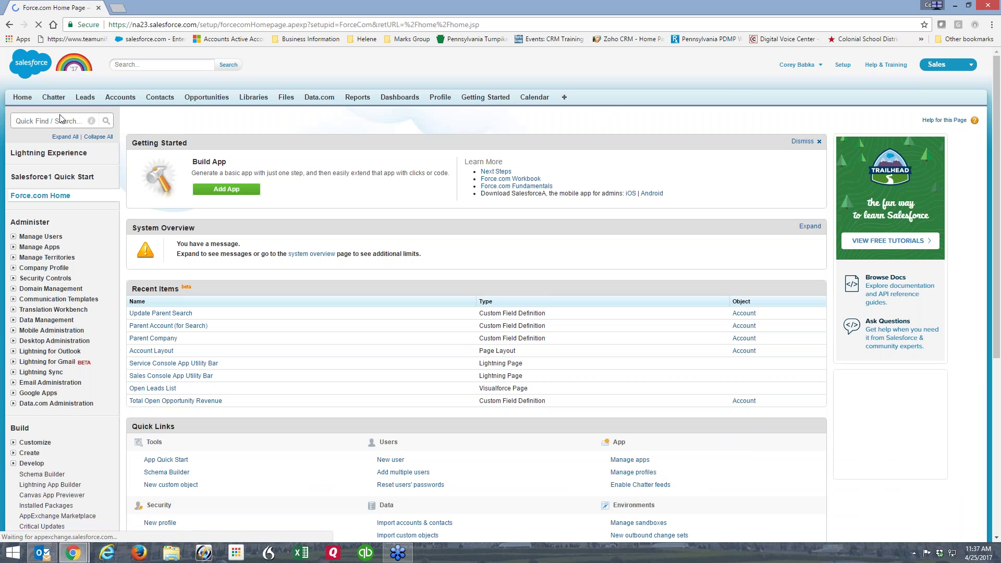
pyautogui.scroll(-4, 32, 312)
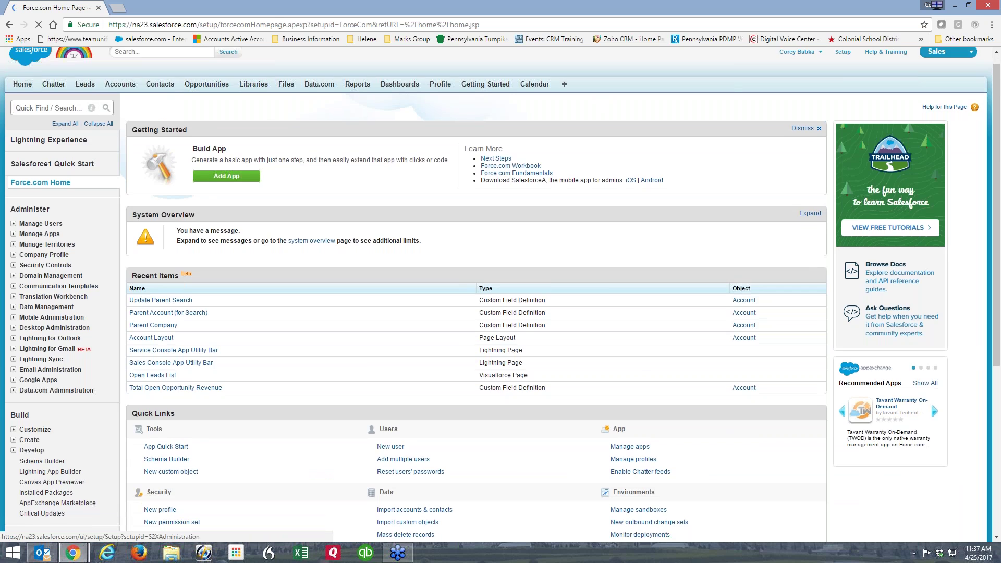
pyautogui.click(14, 252)
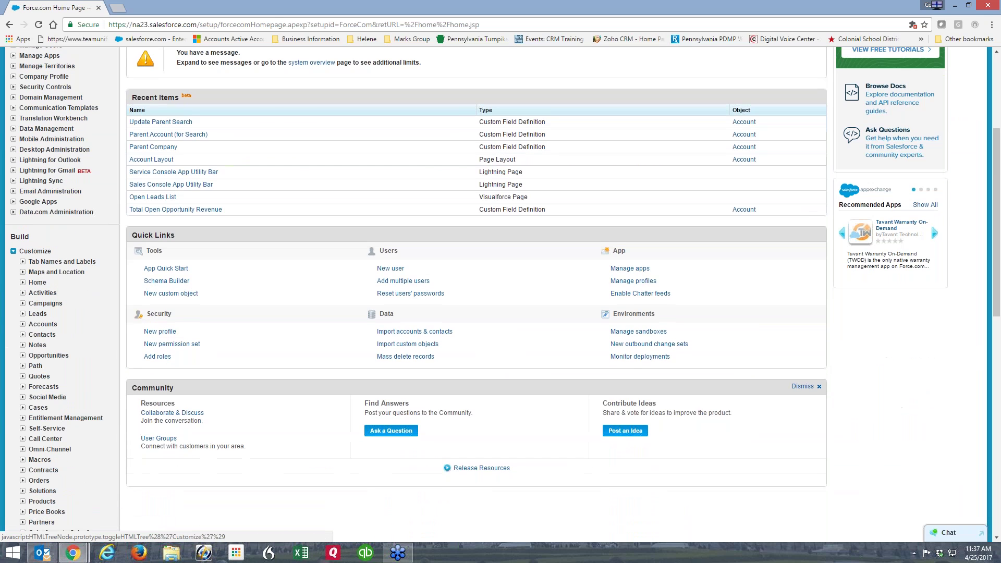
pyautogui.click(22, 324)
pyautogui.scroll(-1, 46, 321)
pyautogui.scroll(-1, 47, 320)
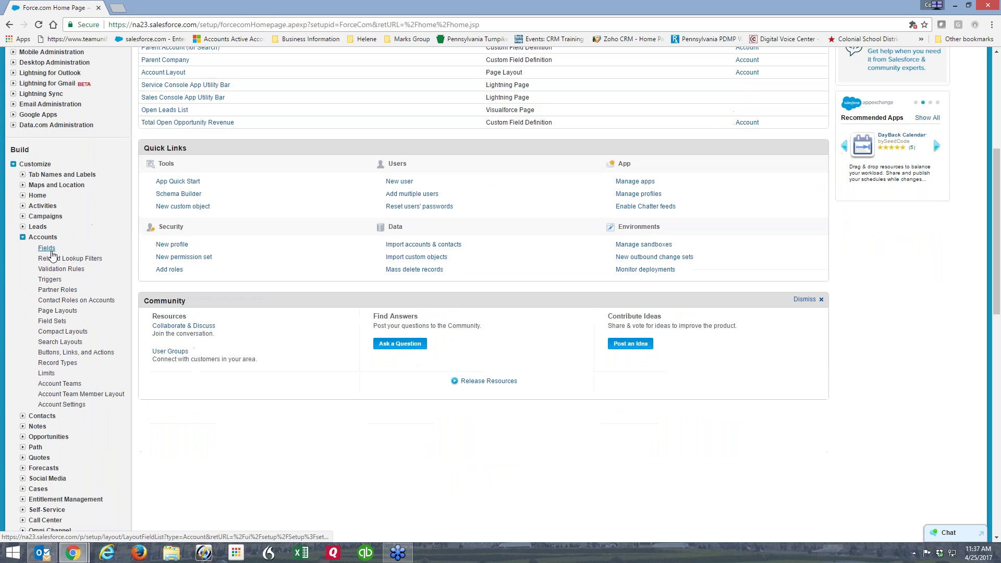
pyautogui.click(53, 343)
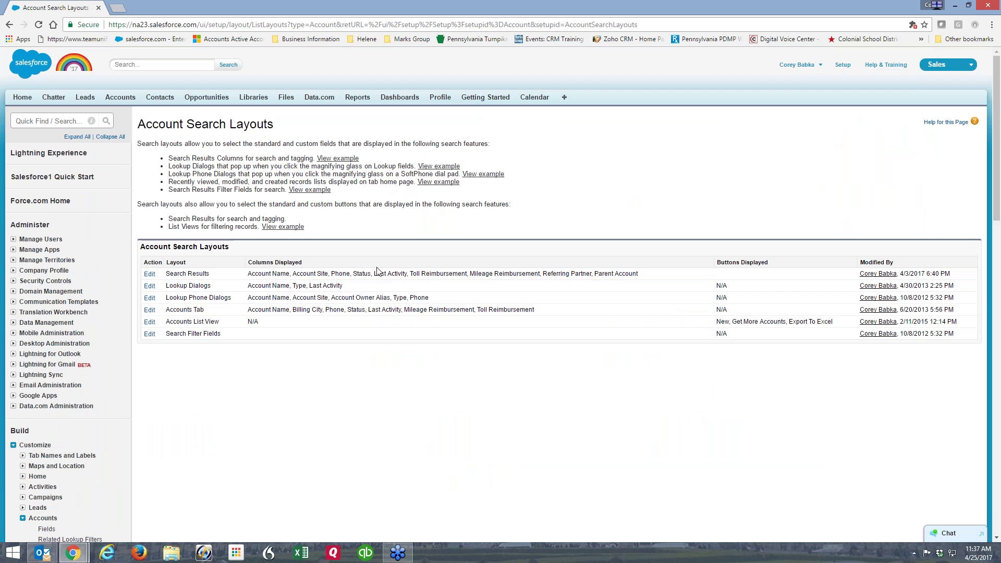
# Examine Parent Account among the selected fields of the account Search Results layout, leaving without saving.
pyautogui.click(149, 286)
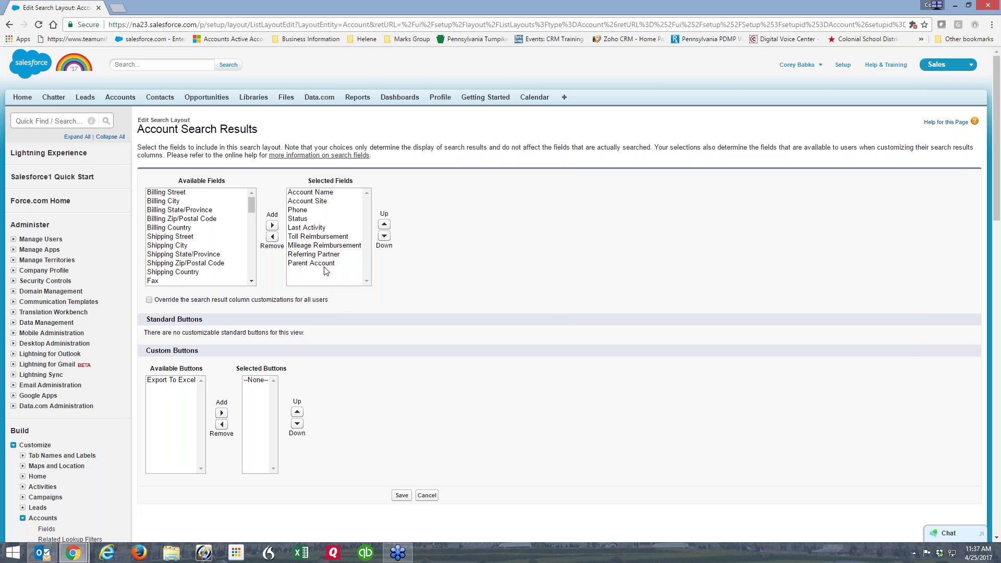
pyautogui.click(326, 265)
pyautogui.click(427, 496)
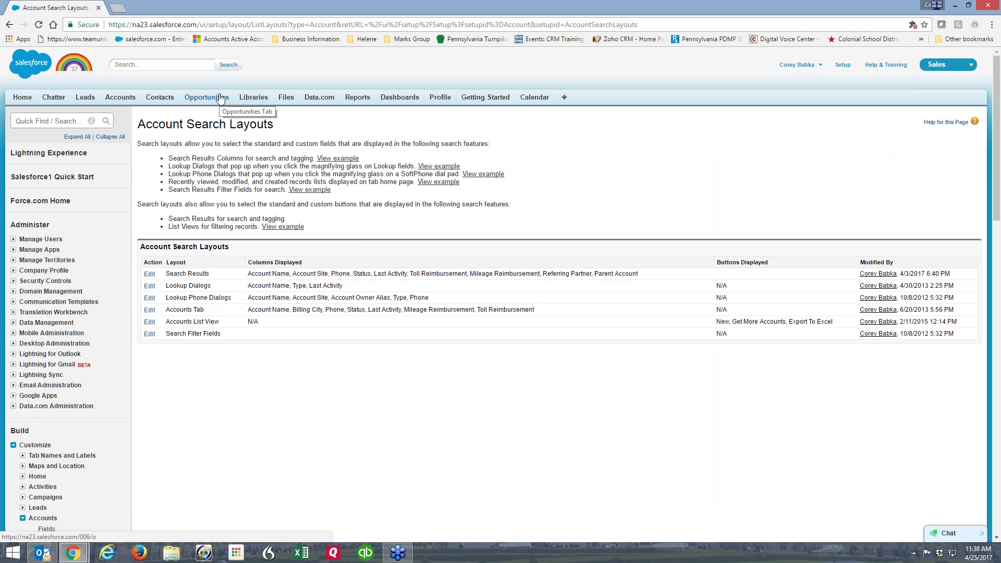
# Run the global search for "the sourcing" again and review the account results and their Parent Account column.
pyautogui.click(139, 65)
pyautogui.write('the sourcing')
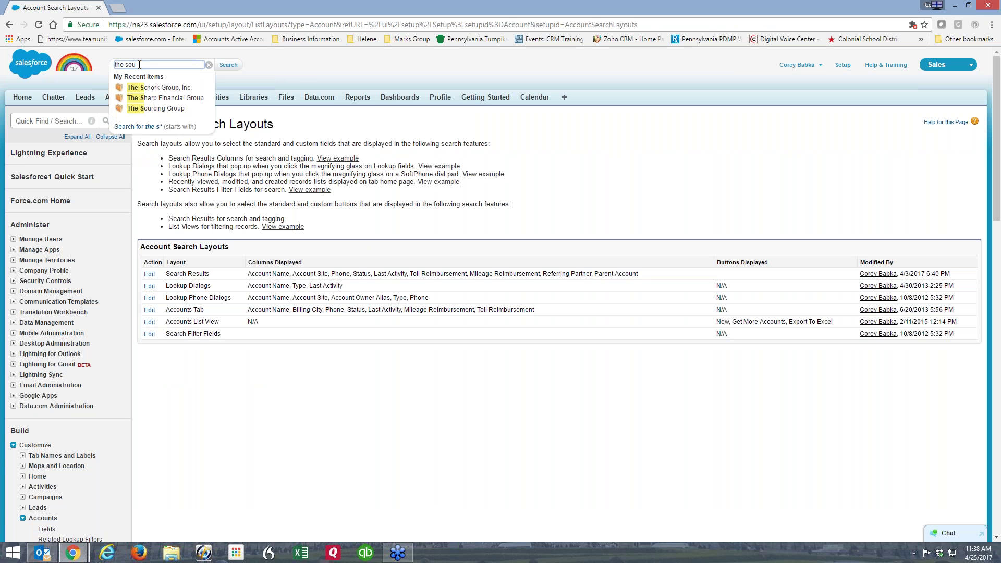
pyautogui.press('Return')
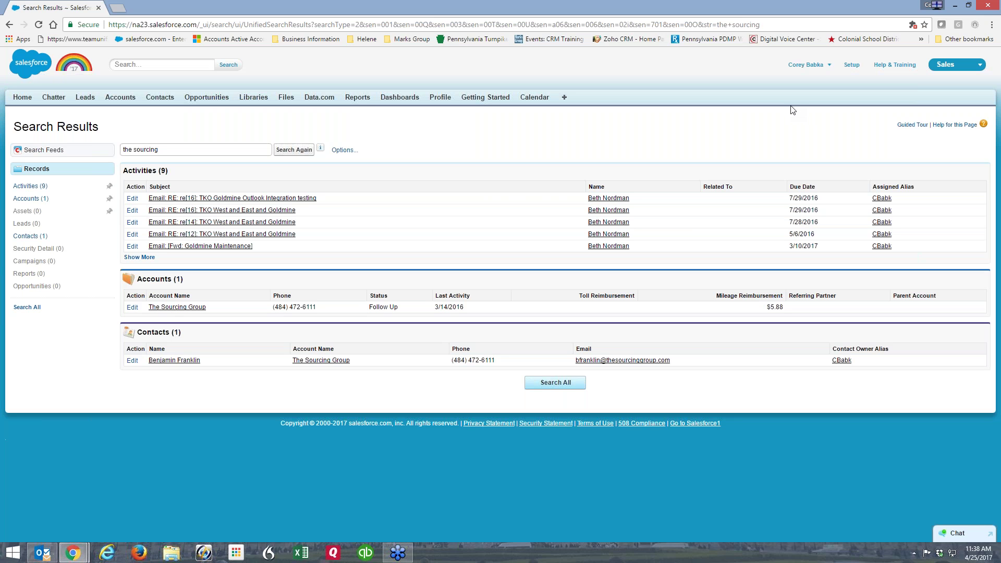
# Open the account fields in Setup and bring up the custom fields and relationships list.
pyautogui.click(850, 66)
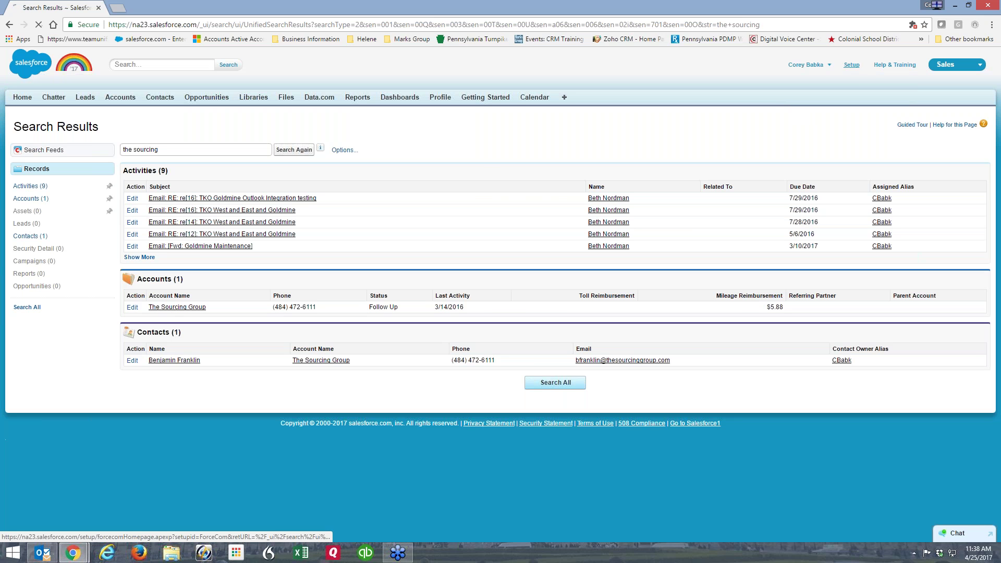
pyautogui.scroll(-3, 108, 405)
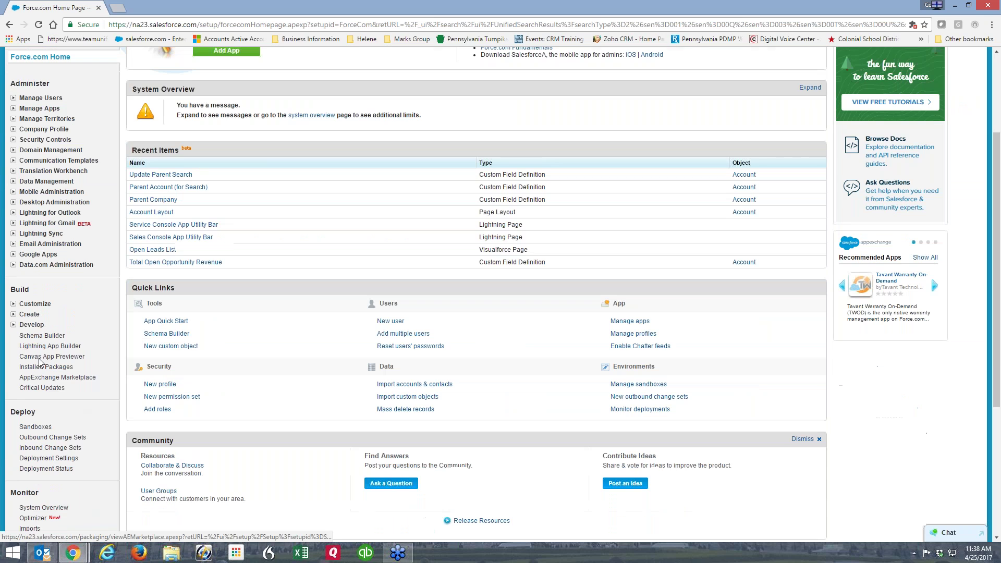
pyautogui.click(35, 303)
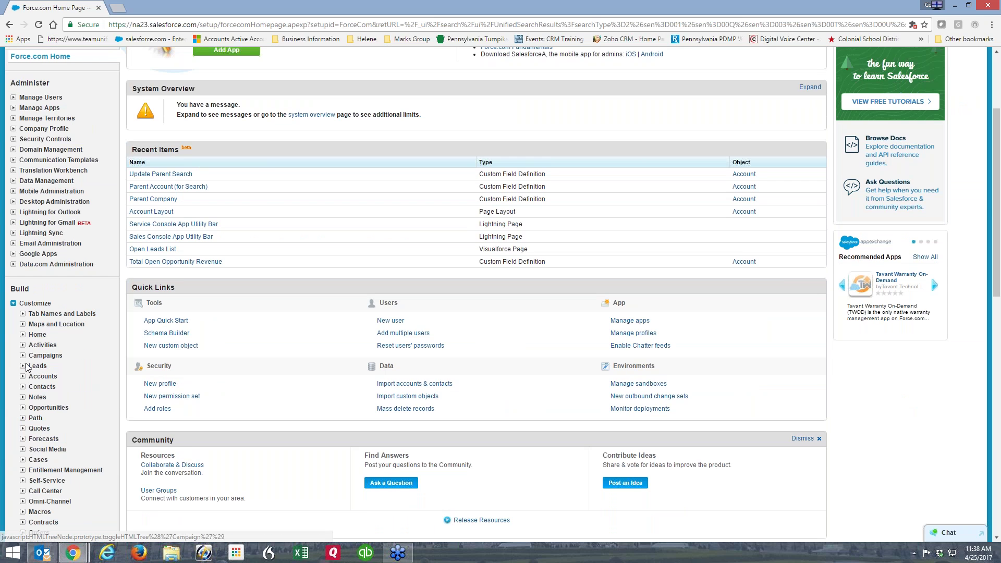
pyautogui.click(22, 376)
pyautogui.click(46, 387)
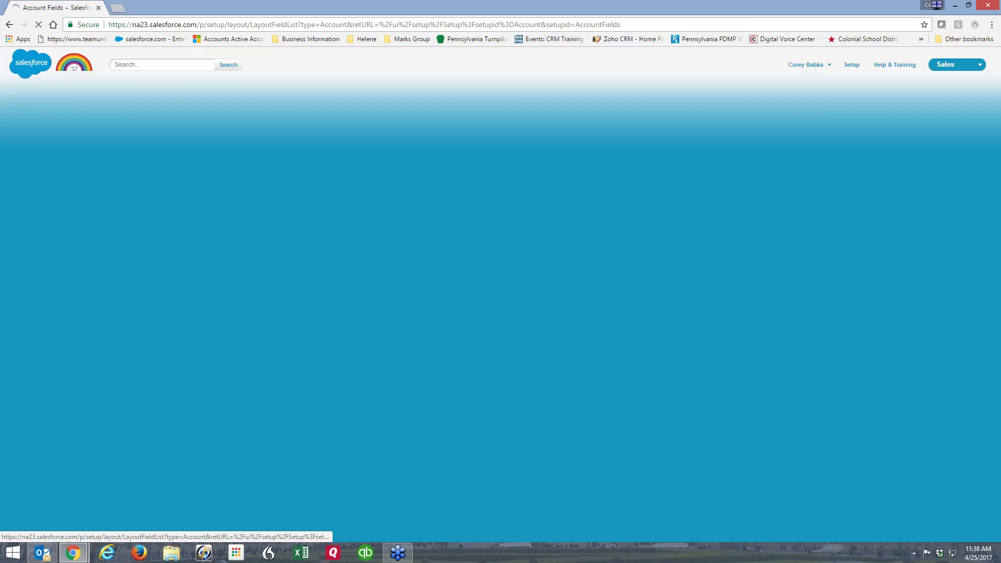
pyautogui.scroll(-7, 414, 209)
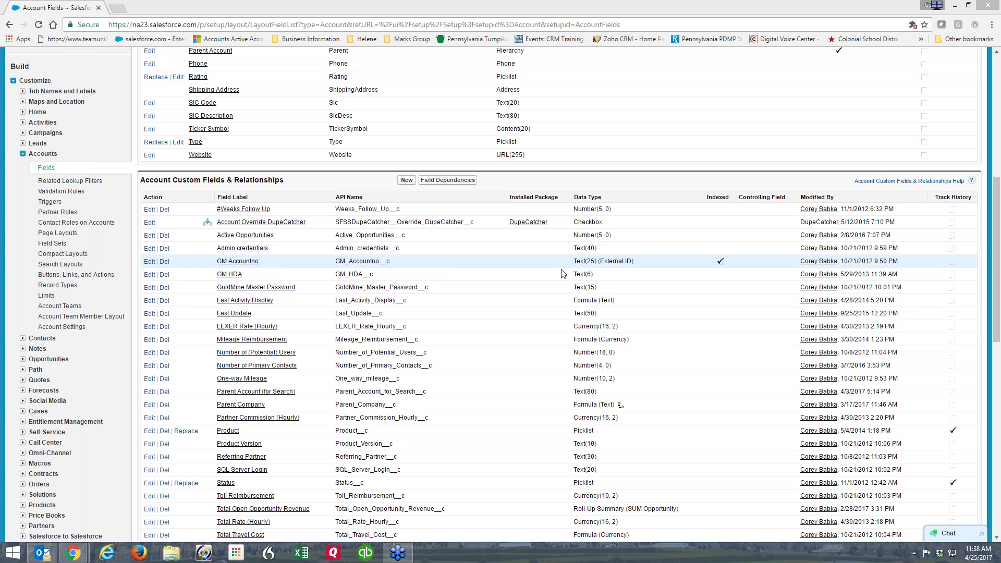
pyautogui.scroll(-3, 998, 213)
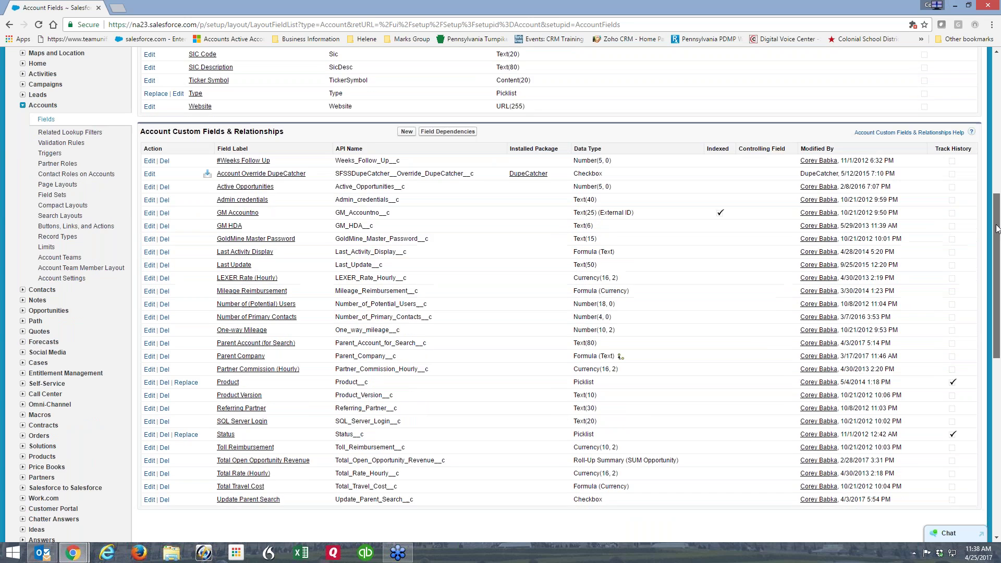
# Examine the Parent Account (for Search) and Update Parent Search custom fields, including the data type of the parent account field.
pyautogui.moveTo(308, 270); pyautogui.dragTo(221, 270)
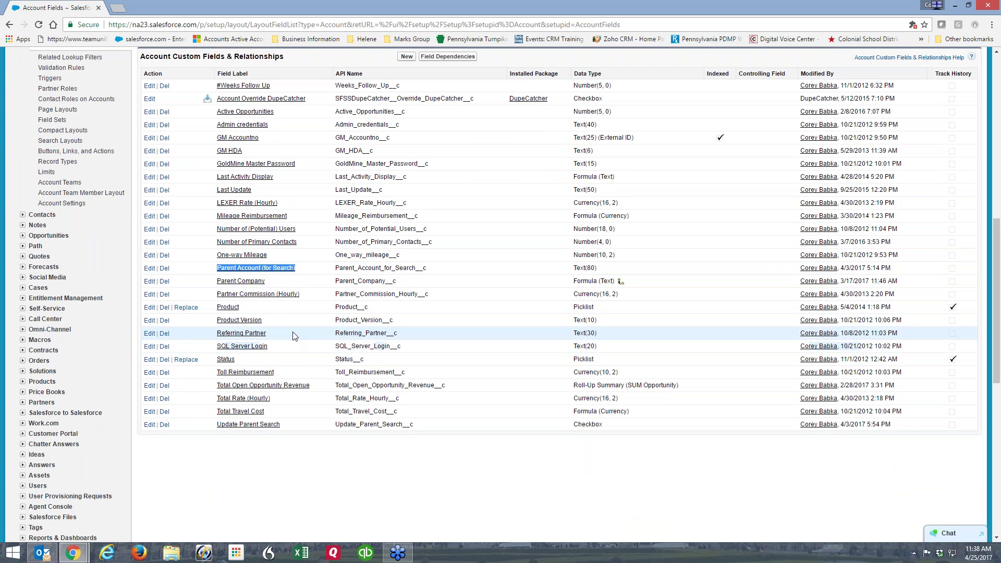
pyautogui.moveTo(282, 424); pyautogui.dragTo(216, 424)
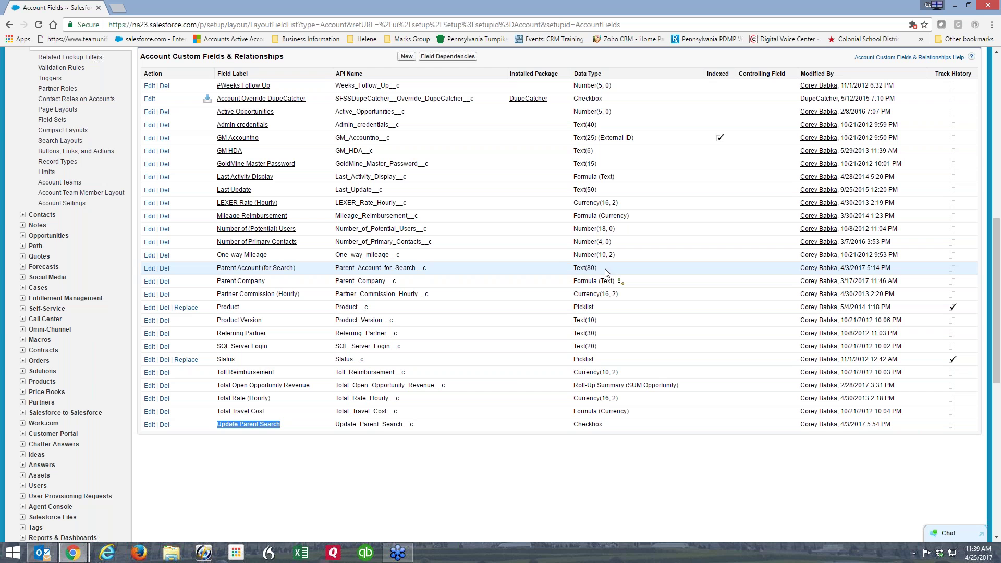
pyautogui.moveTo(604, 269); pyautogui.dragTo(578, 270)
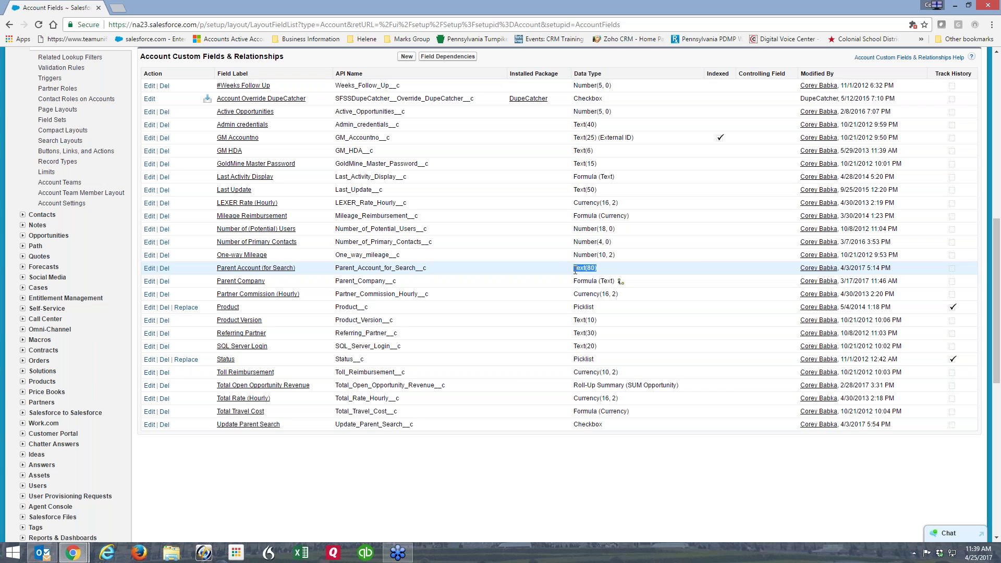
pyautogui.moveTo(295, 427); pyautogui.dragTo(216, 427)
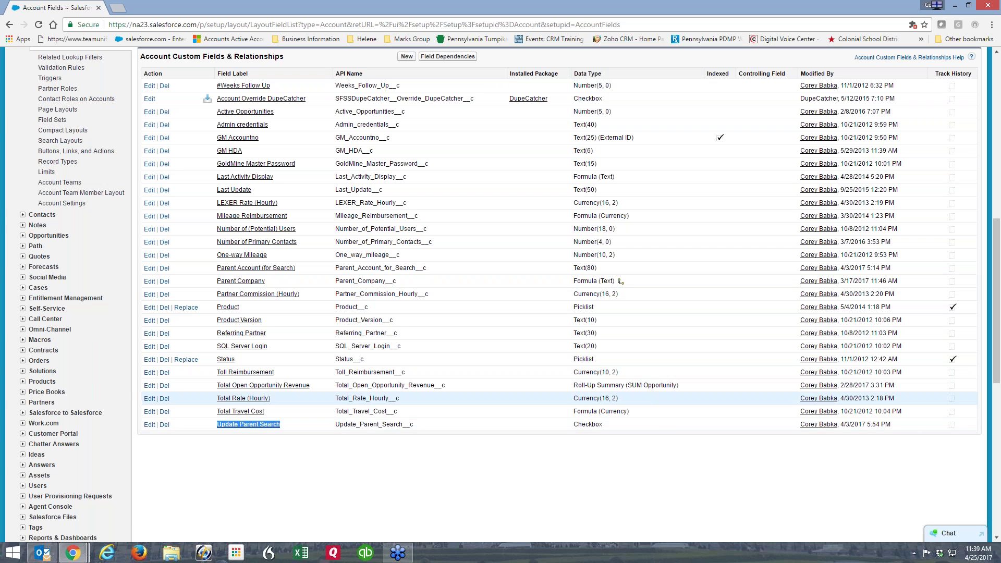
pyautogui.moveTo(299, 427); pyautogui.dragTo(219, 423)
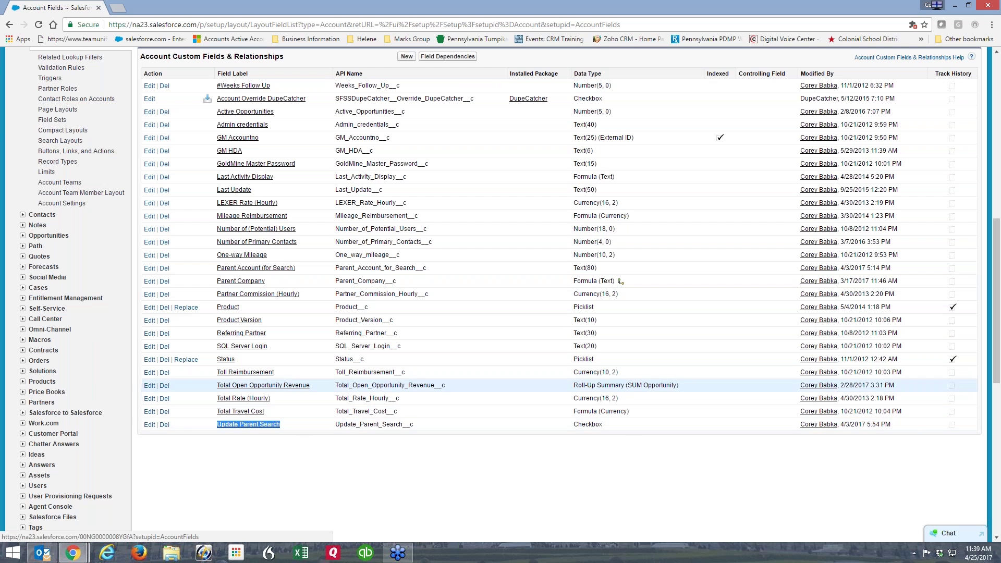
pyautogui.moveTo(302, 269); pyautogui.dragTo(217, 268)
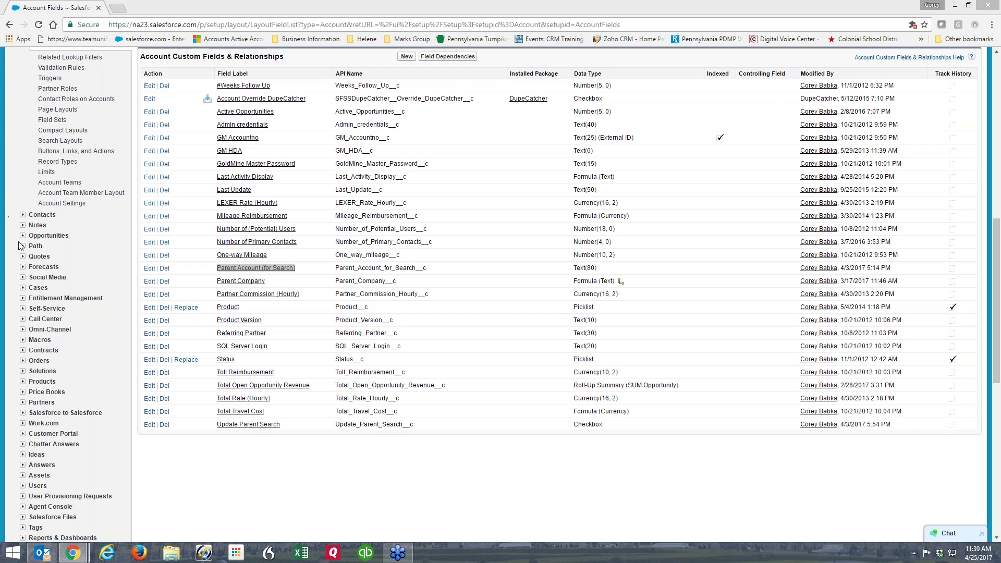
# Return to The Sourcing Group account record and review its detail fields and related sections.
pyautogui.scroll(2, 381, 313)
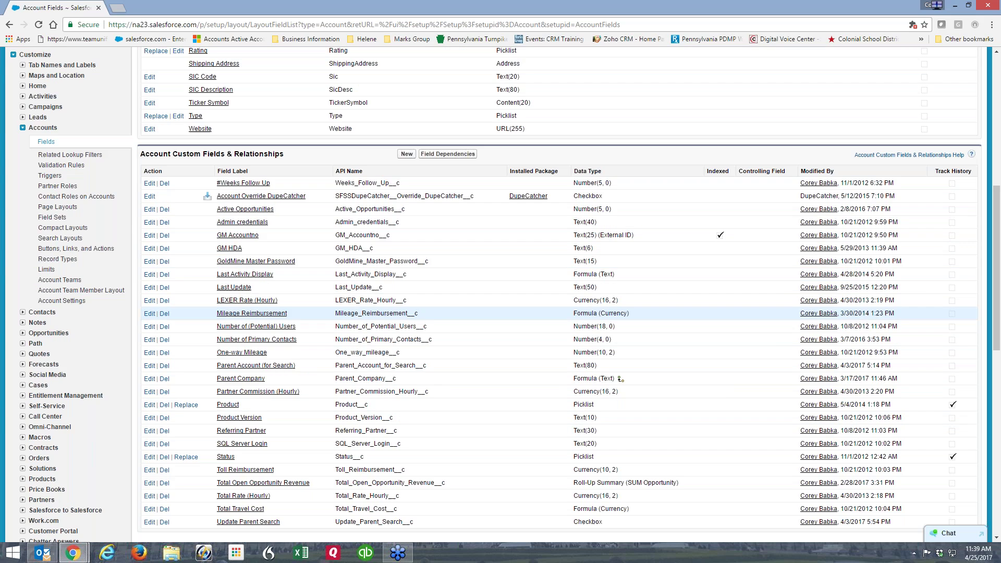
pyautogui.scroll(8, 620, 379)
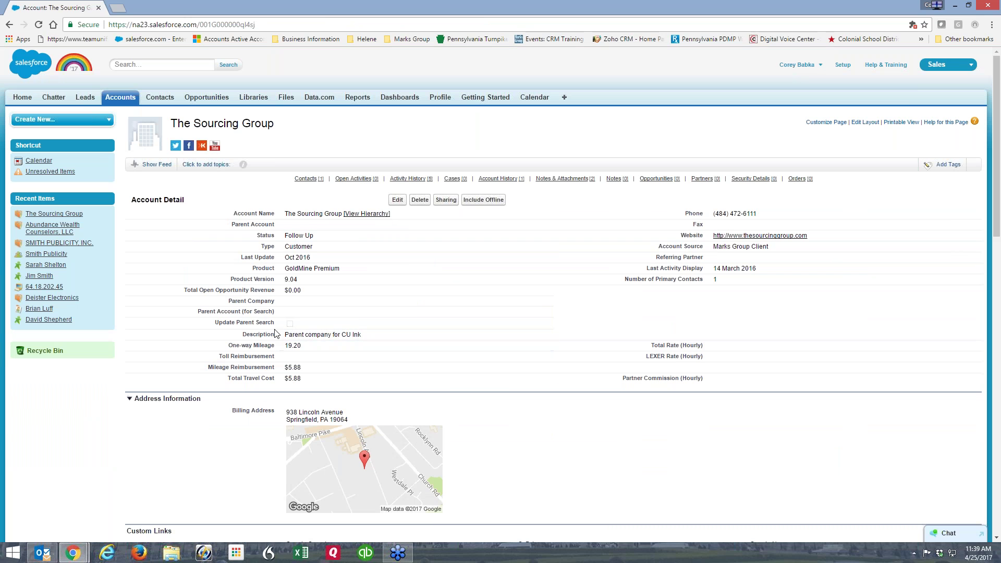
pyautogui.scroll(-1, 396, 335)
pyautogui.scroll(-5, 397, 335)
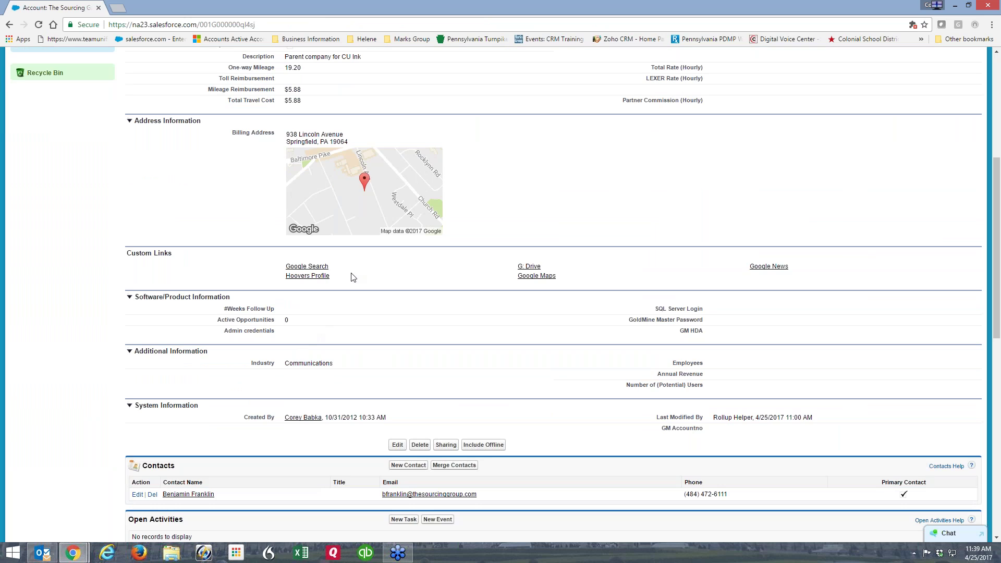
pyautogui.scroll(6, 349, 303)
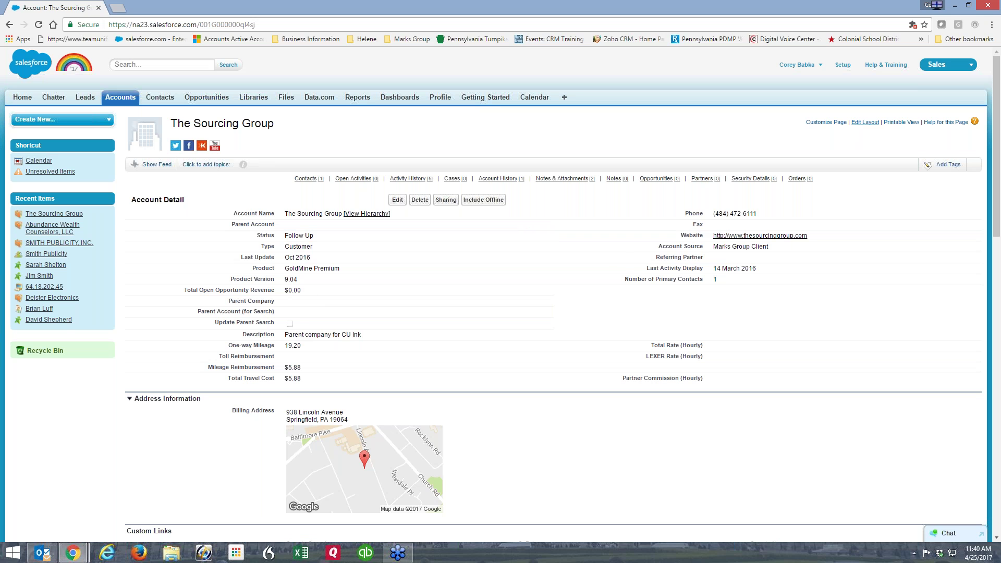
# Go from The Sourcing Group's page layout editor to the account fields in Setup and bring up the custom fields list.
pyautogui.click(866, 123)
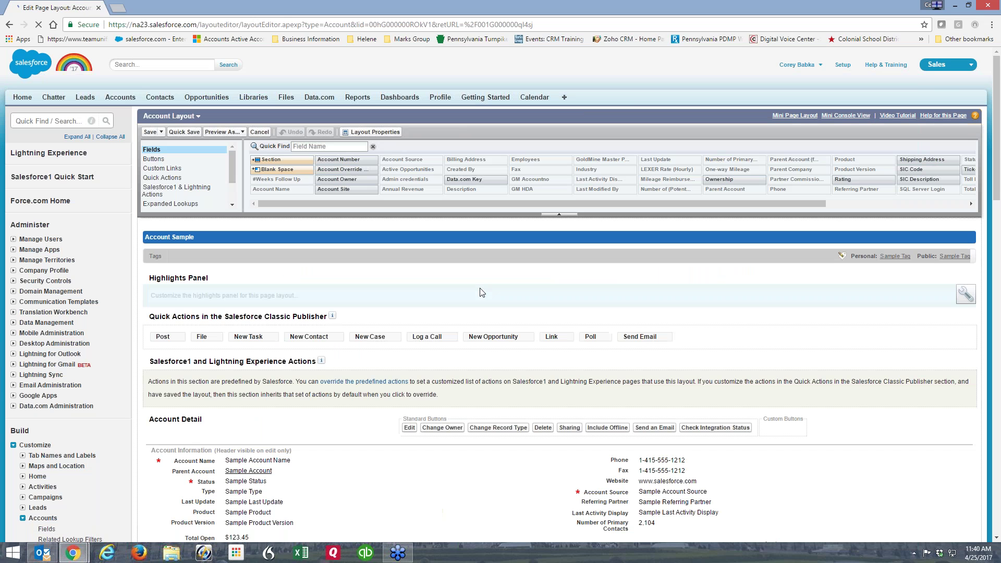
pyautogui.scroll(-6, 481, 294)
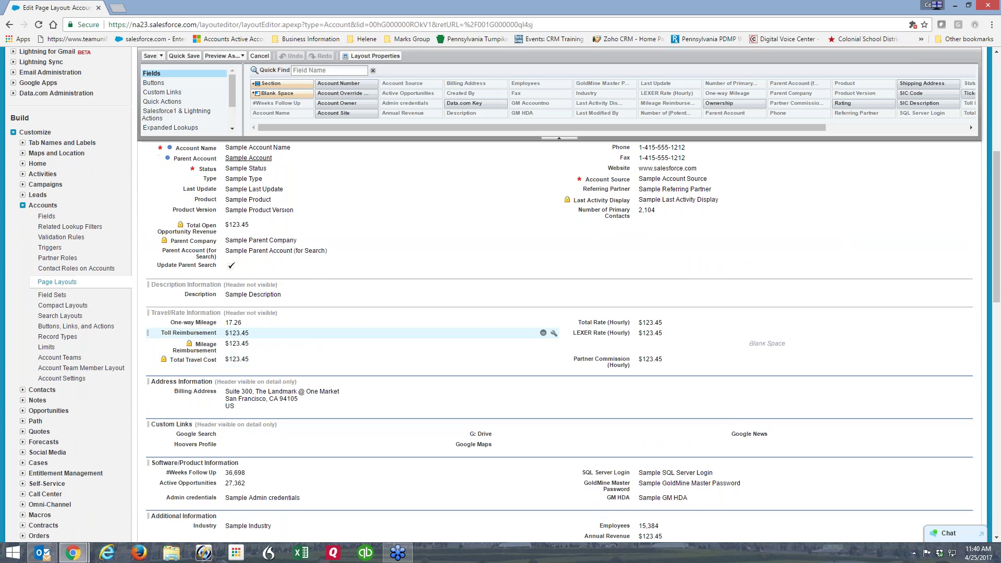
pyautogui.click(46, 216)
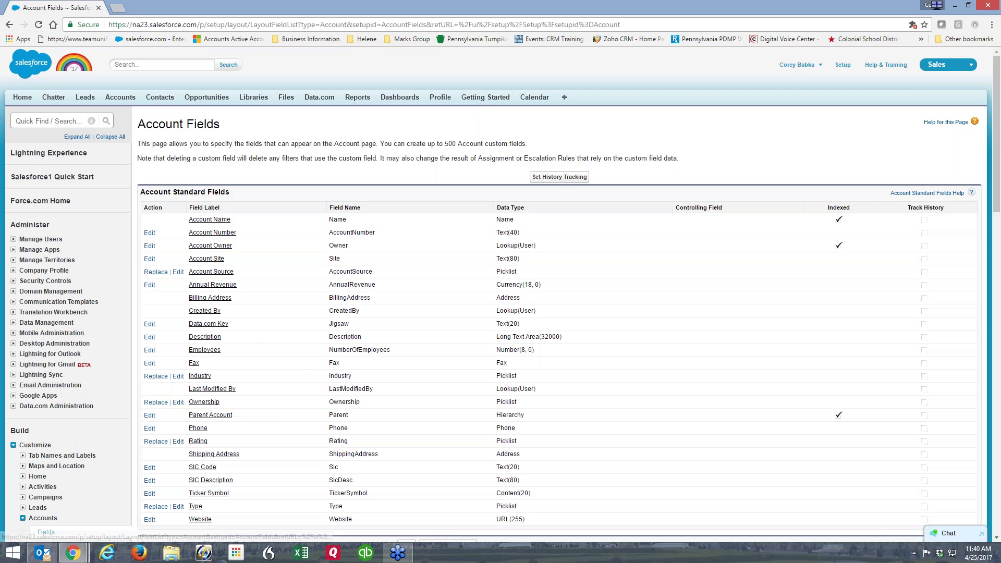
pyautogui.scroll(-5, 305, 340)
pyautogui.scroll(-3, 305, 341)
# Examine the formula of the Parent Company custom field and close its definition without changes.
pyautogui.click(149, 387)
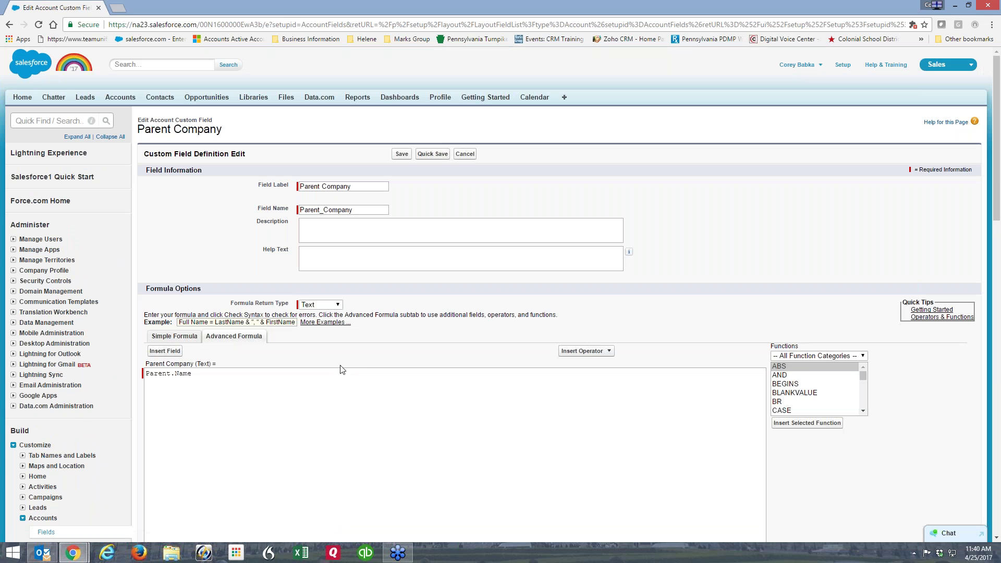
pyautogui.moveTo(187, 375); pyautogui.dragTo(138, 372)
pyautogui.click(226, 383)
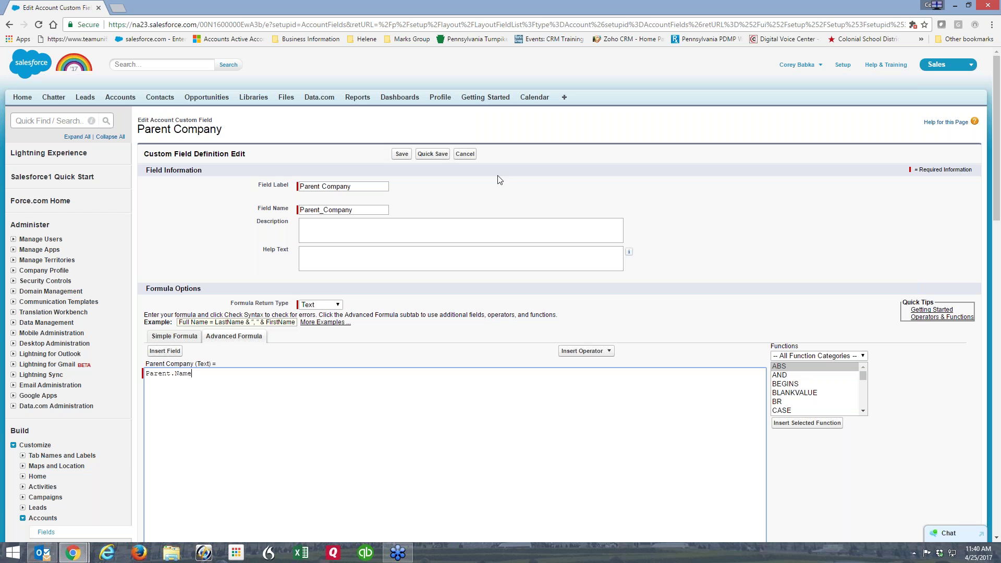
pyautogui.click(465, 154)
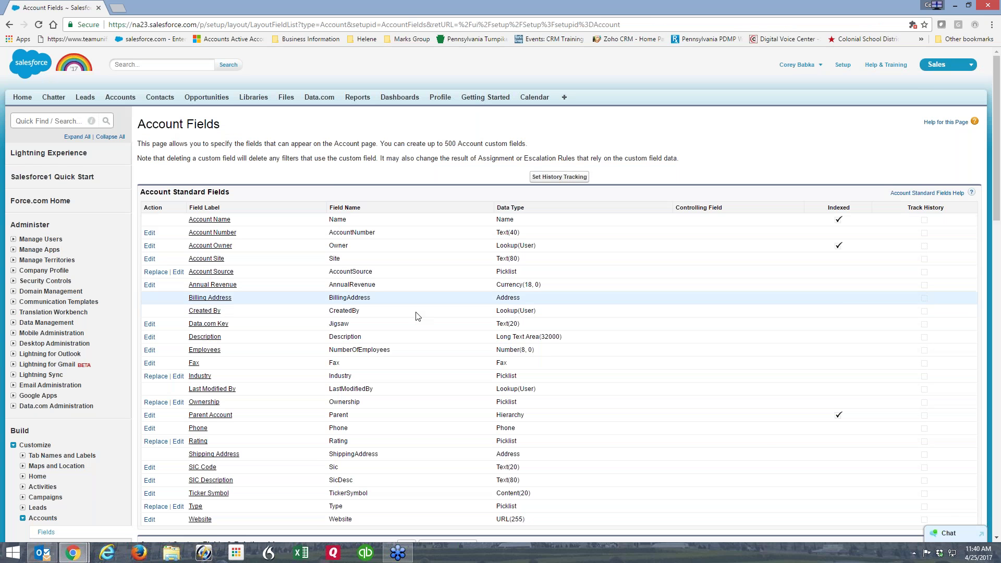
# Try to delete the Parent Company custom formula field from the account and return to the account fields list.
pyautogui.scroll(-2, 413, 315)
pyautogui.scroll(-5, 163, 357)
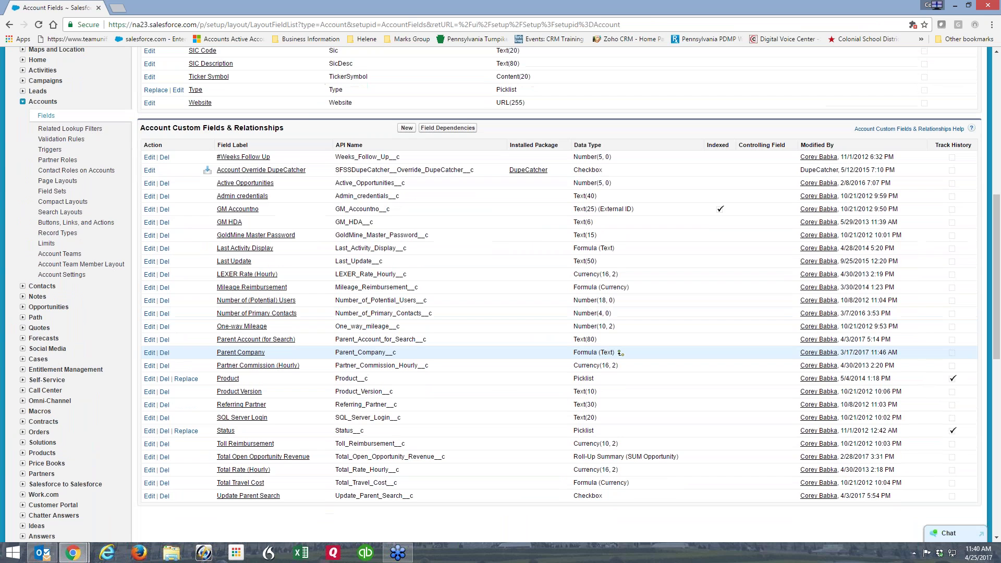
pyautogui.click(164, 353)
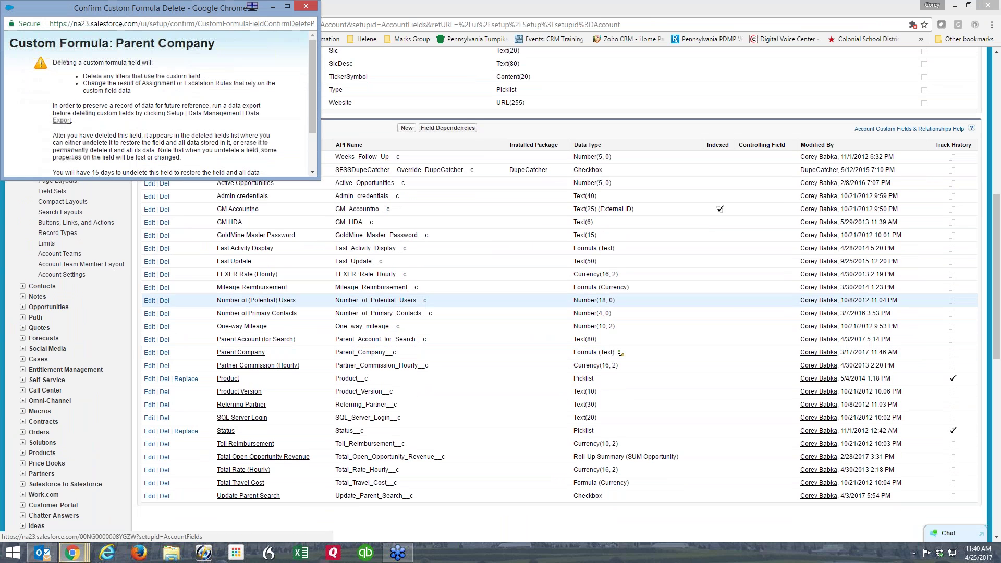
pyautogui.scroll(-1, 313, 149)
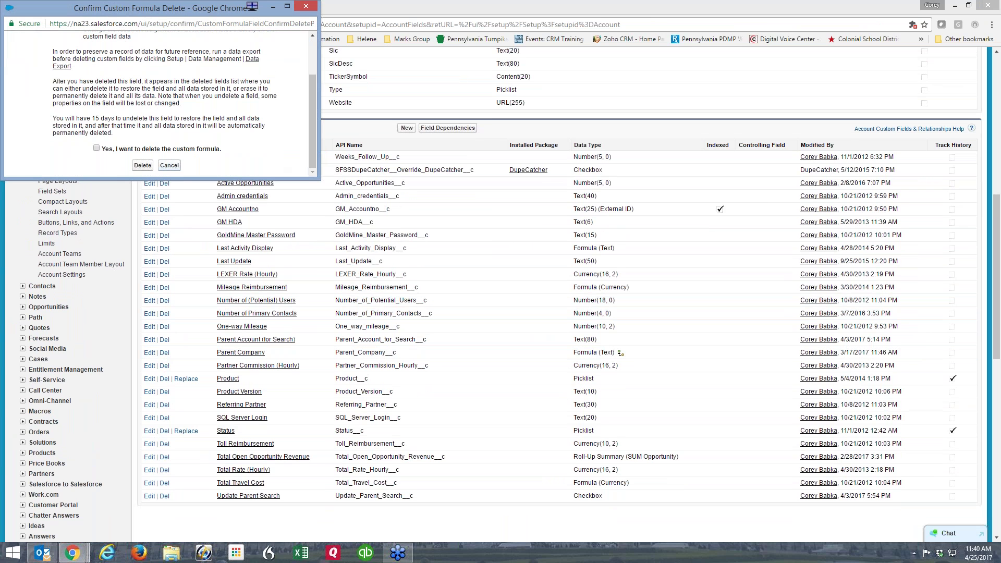
pyautogui.click(97, 148)
pyautogui.click(143, 165)
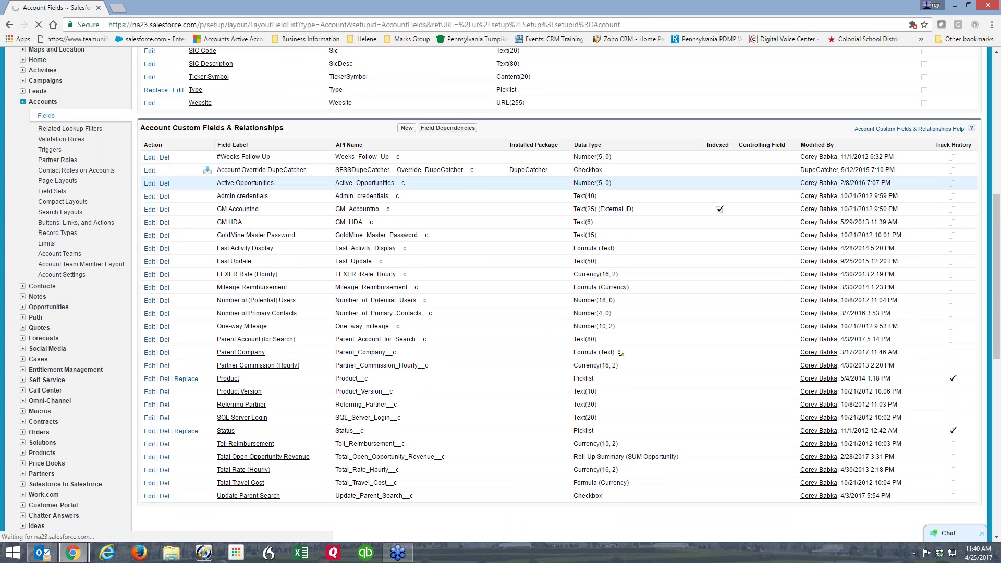
pyautogui.scroll(7, 412, 235)
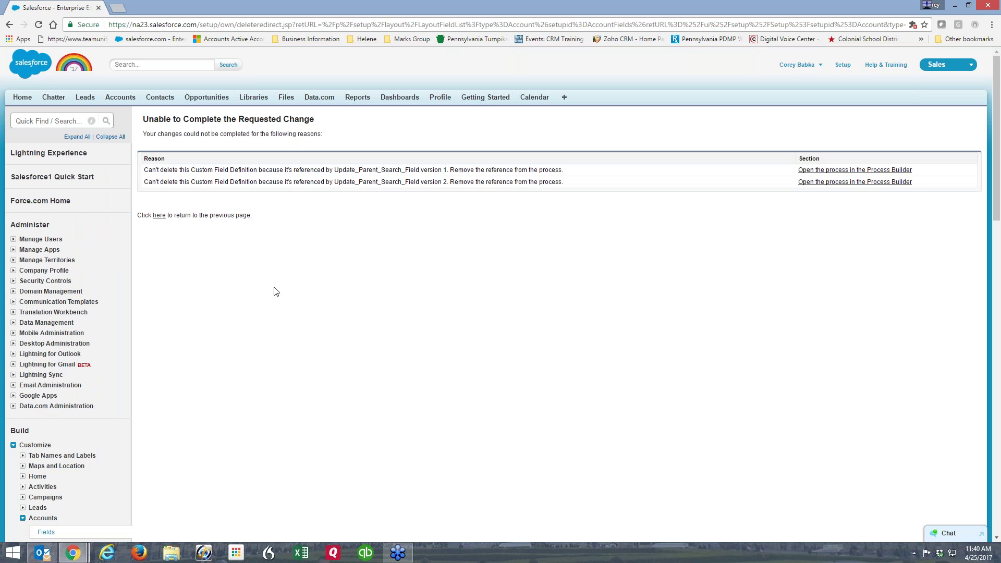
pyautogui.click(159, 217)
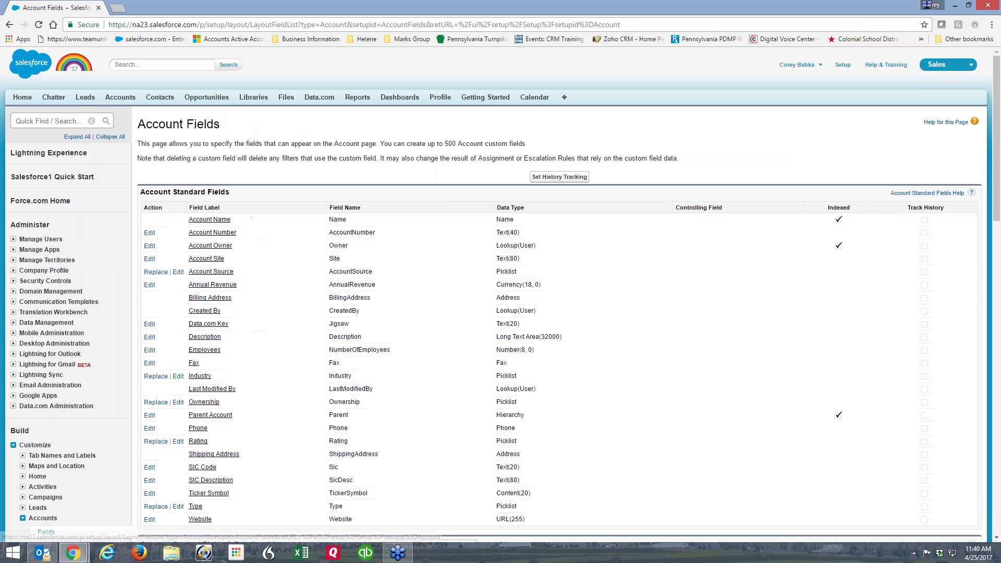
# Examine the account custom fields and the data type of the standard Parent Account field.
pyautogui.scroll(-5, 277, 209)
pyautogui.scroll(-4, 285, 240)
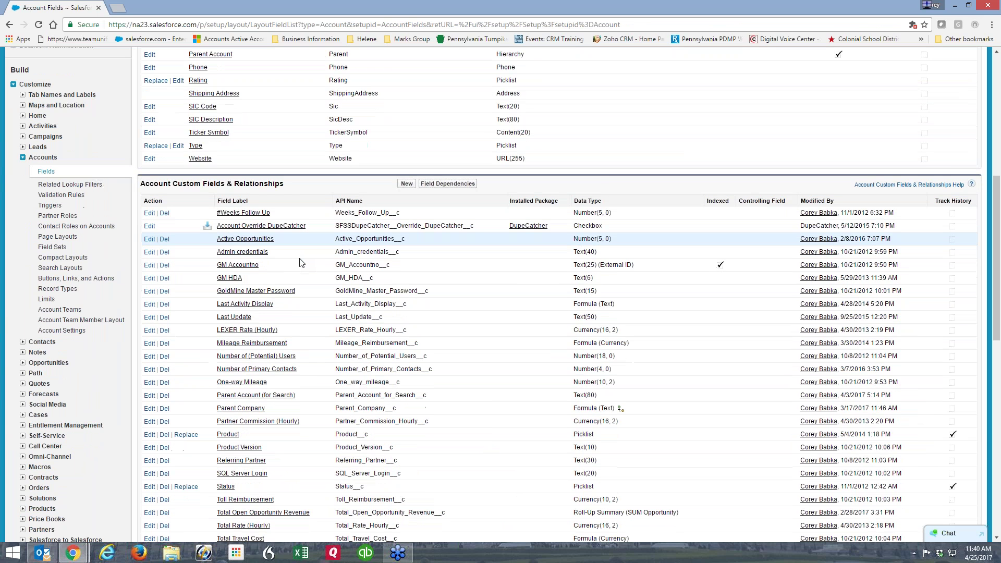
pyautogui.scroll(10, 354, 256)
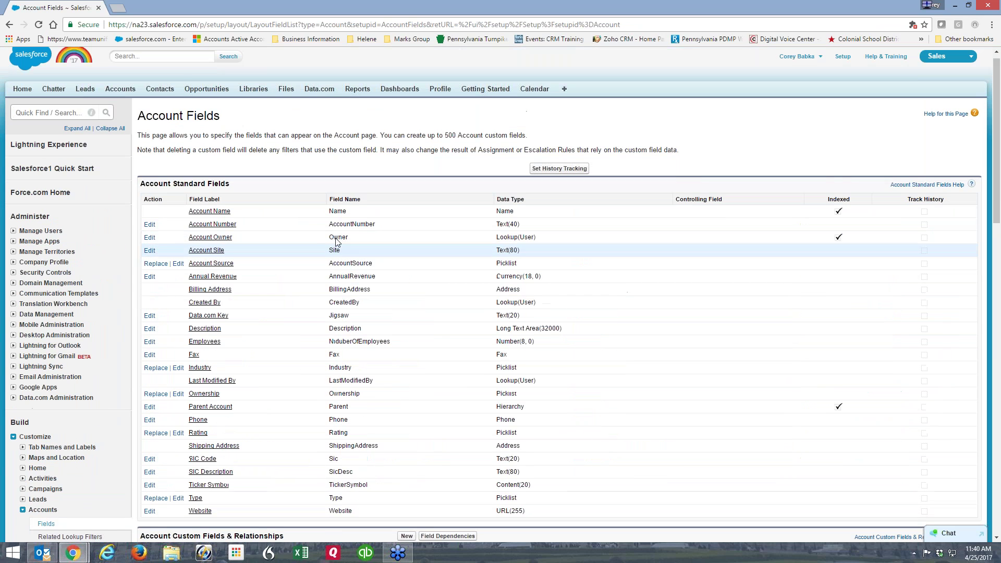
pyautogui.moveTo(187, 415); pyautogui.dragTo(233, 415)
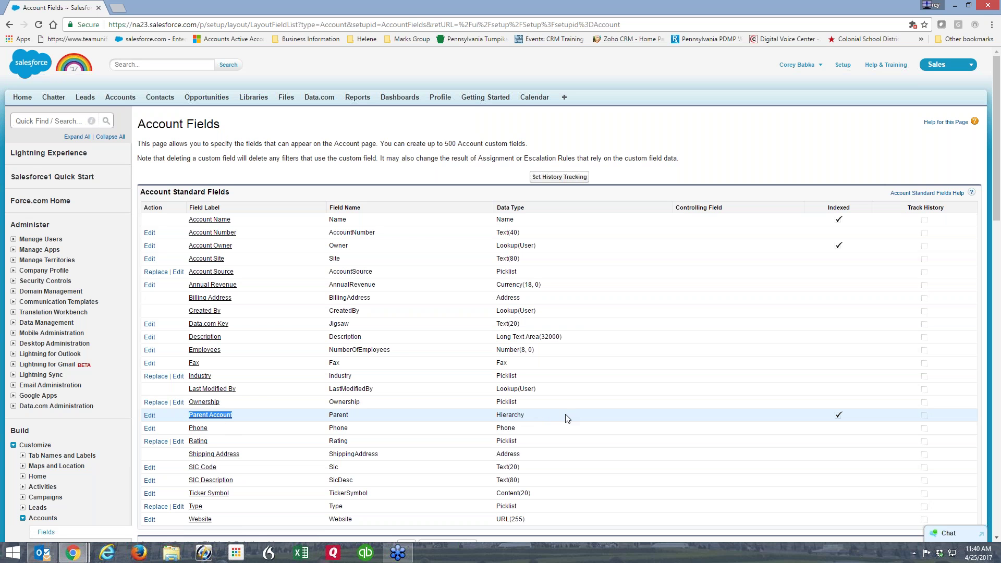
pyautogui.click(725, 129)
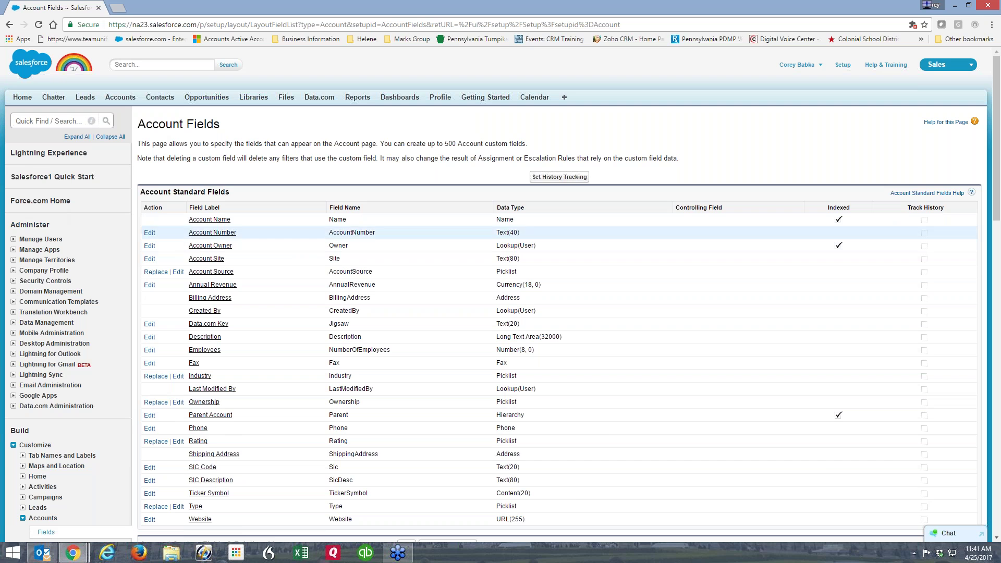
# Open the definition details of the Parent Account (for Search) custom field.
pyautogui.scroll(-6, 619, 439)
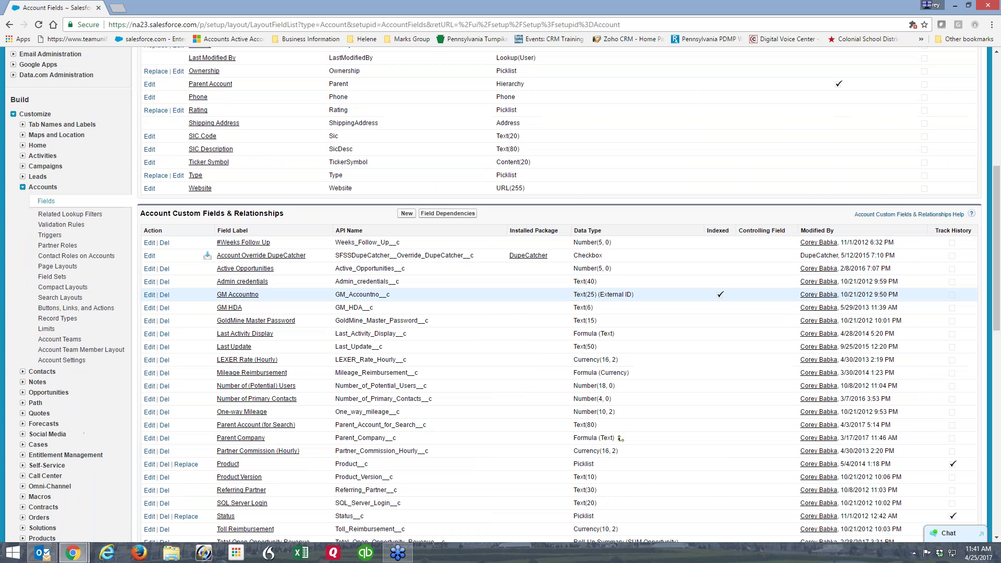
pyautogui.scroll(-1, 365, 302)
pyautogui.click(234, 358)
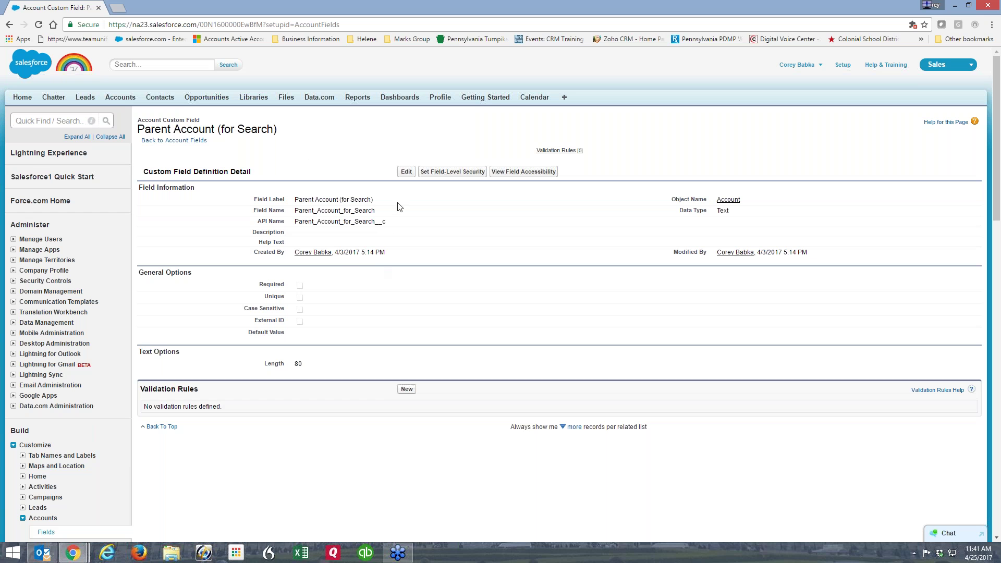
# Search Setup for "proce", open Process Builder, and view the existing Update Parent Search Field process.
pyautogui.click(38, 122)
pyautogui.write('procee')
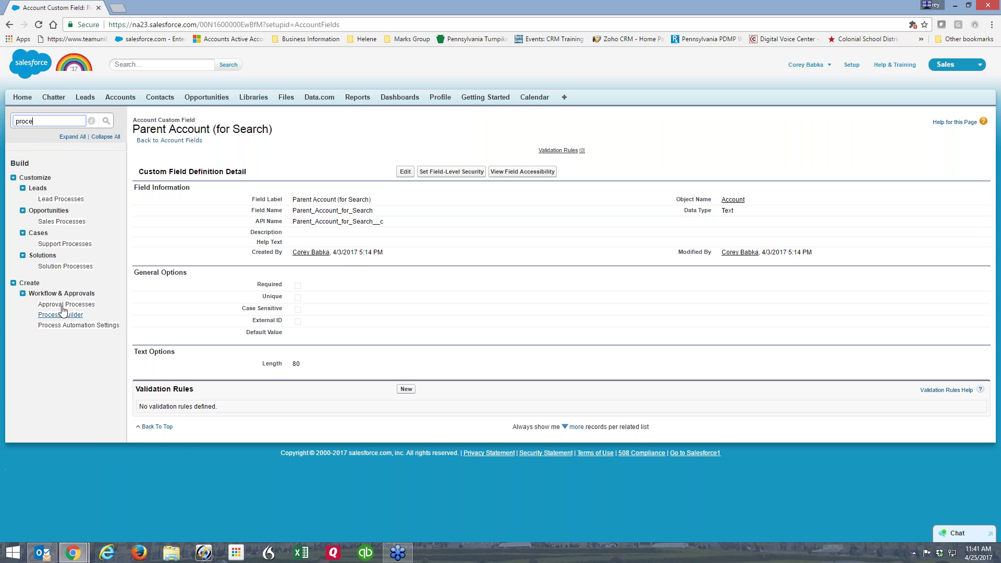
pyautogui.click(60, 315)
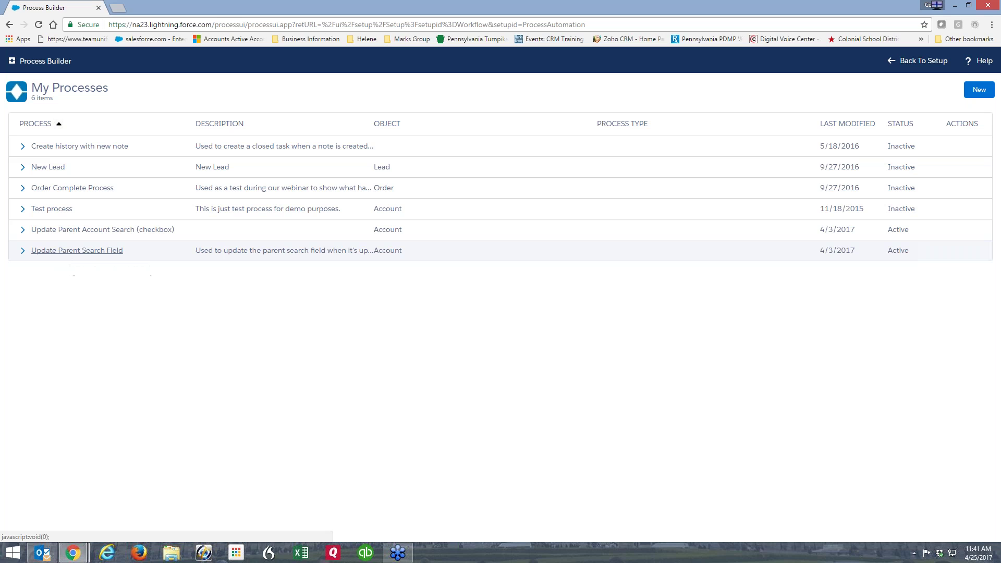
pyautogui.click(71, 252)
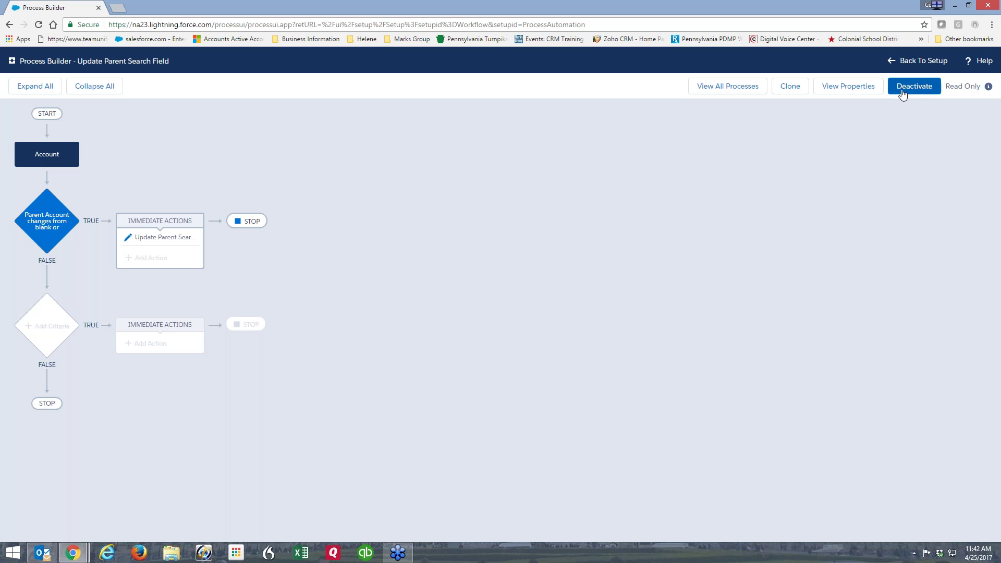
# Create a new process named Update Parent Search Field 2 that starts when a record changes.
pyautogui.click(752, 92)
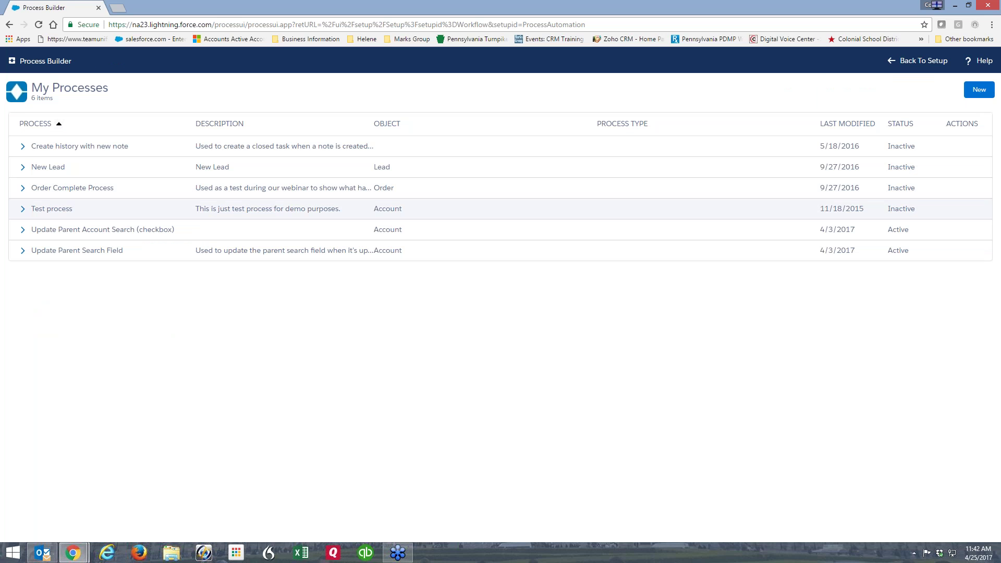
pyautogui.click(980, 89)
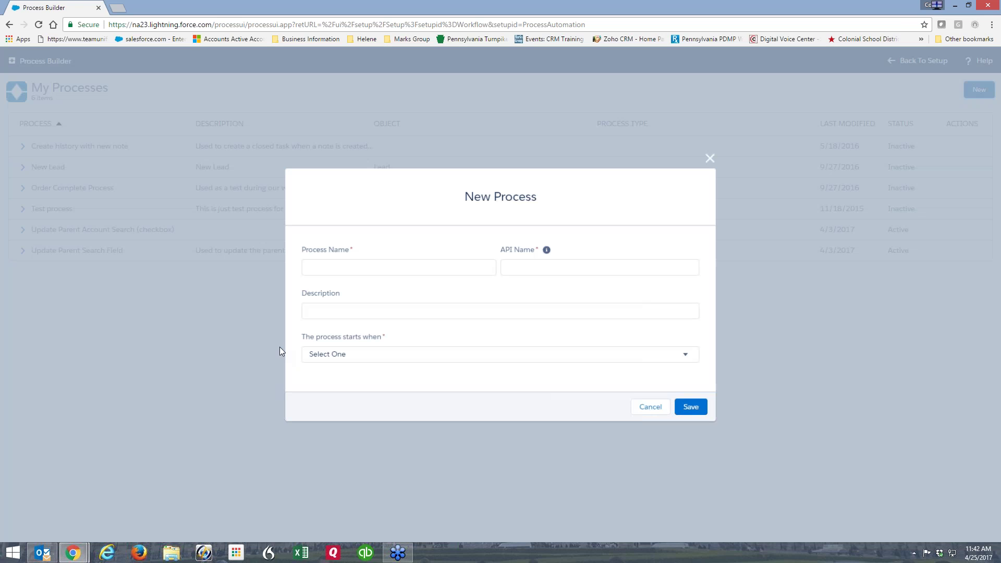
pyautogui.write('Up')
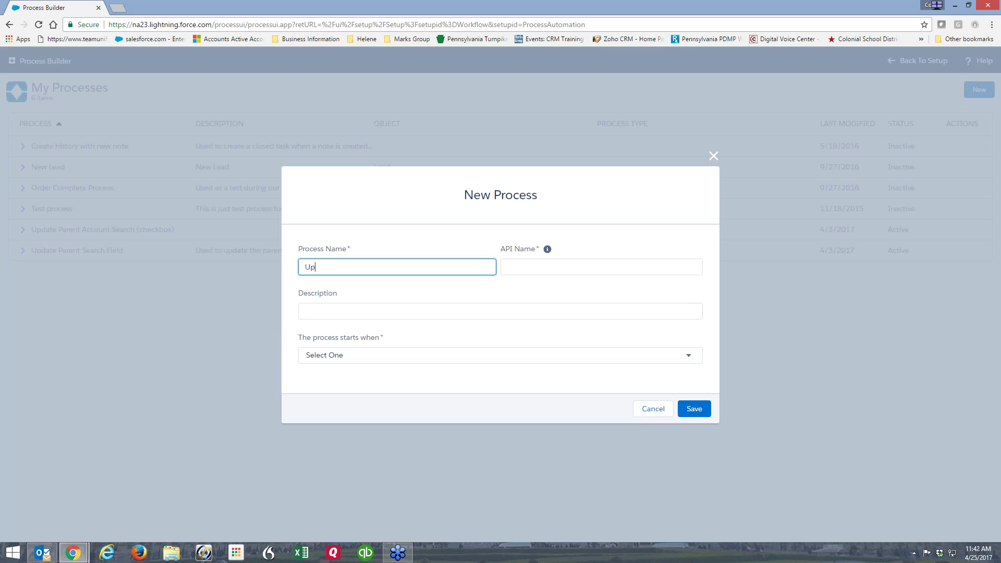
pyautogui.write('date Parent Search Field )(2')
pyautogui.click(547, 249)
pyautogui.click(351, 355)
pyautogui.click(351, 379)
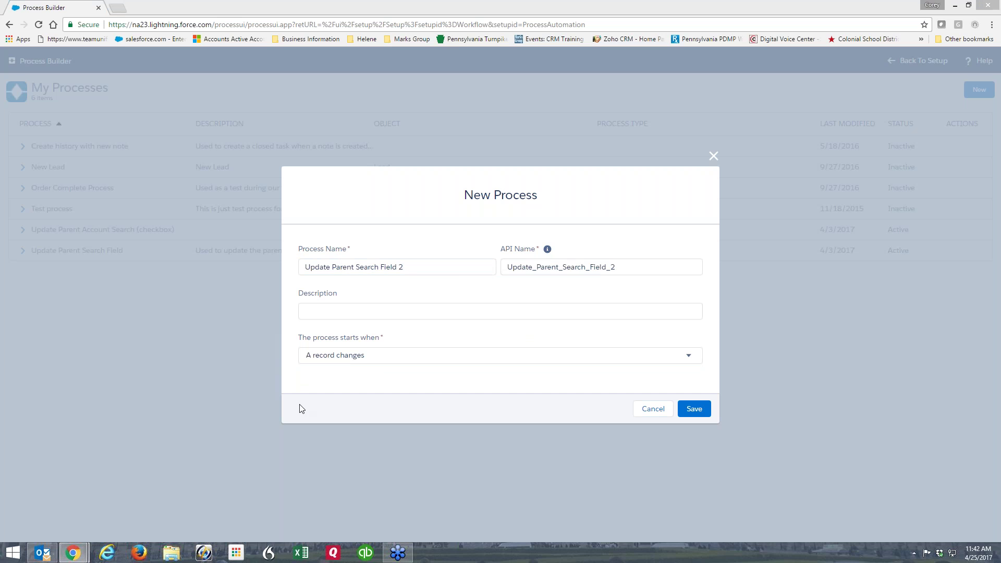
pyautogui.click(697, 409)
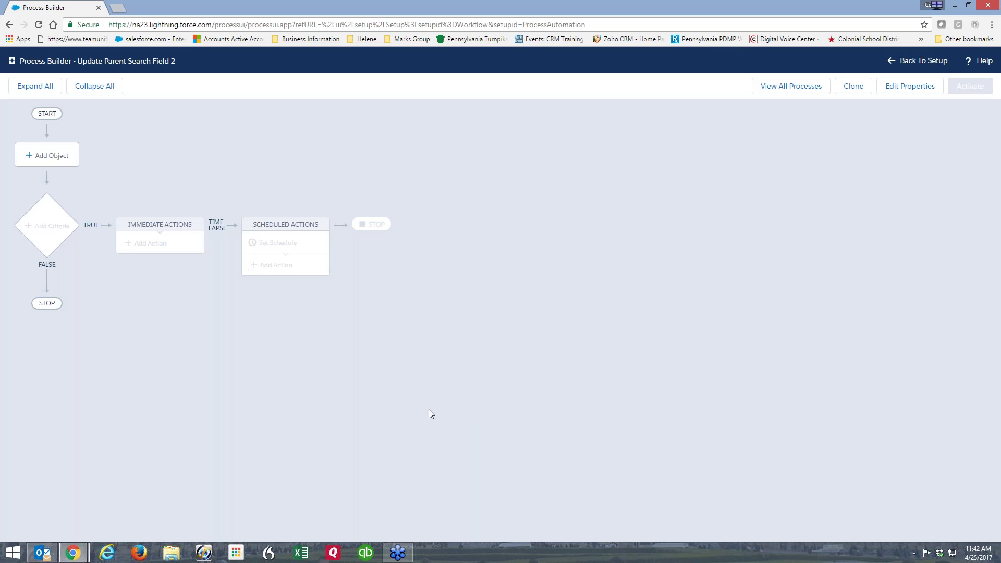
# Set the process's object to Account, starting when a record is created or edited, and save the object settings.
pyautogui.click(44, 155)
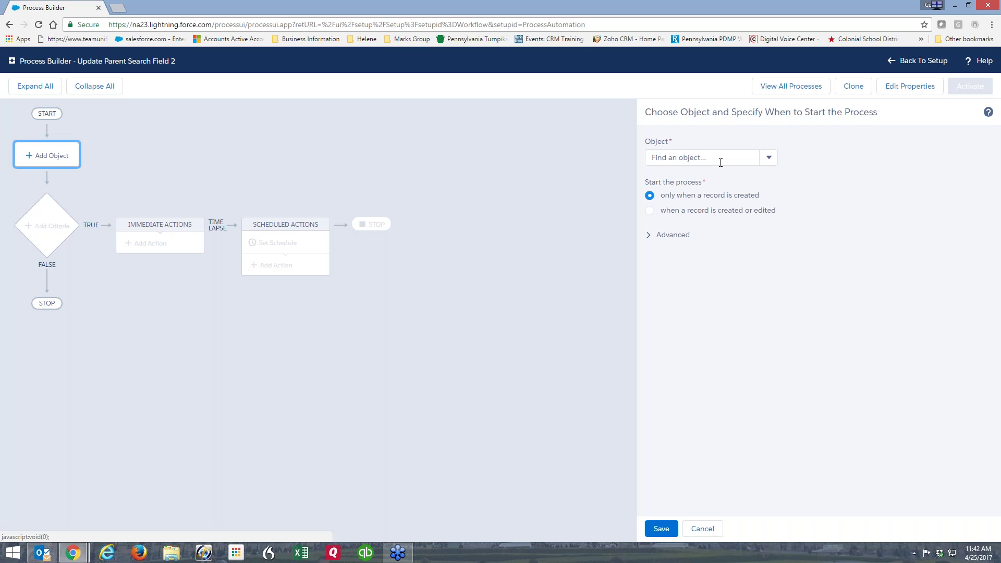
pyautogui.click(765, 158)
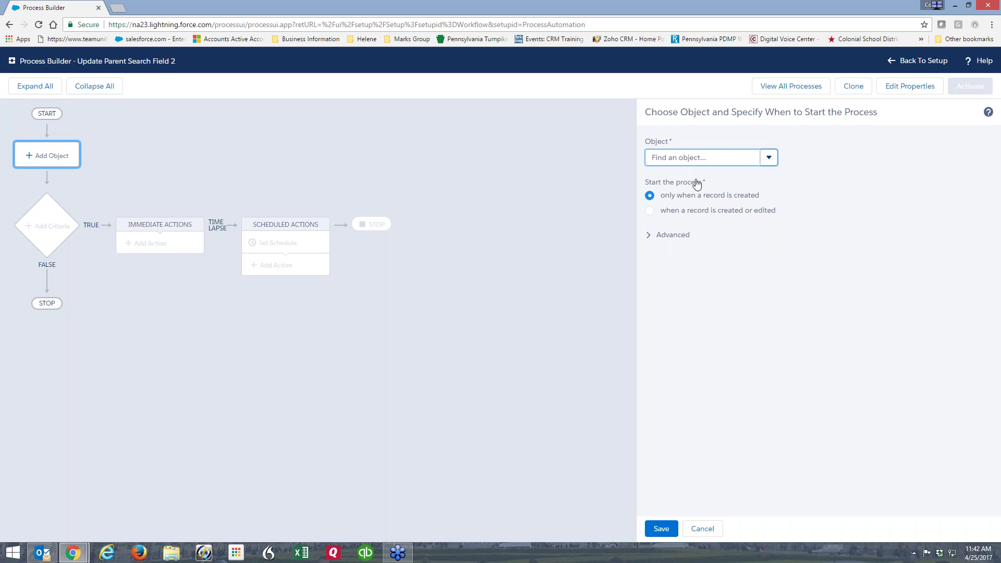
pyautogui.click(681, 176)
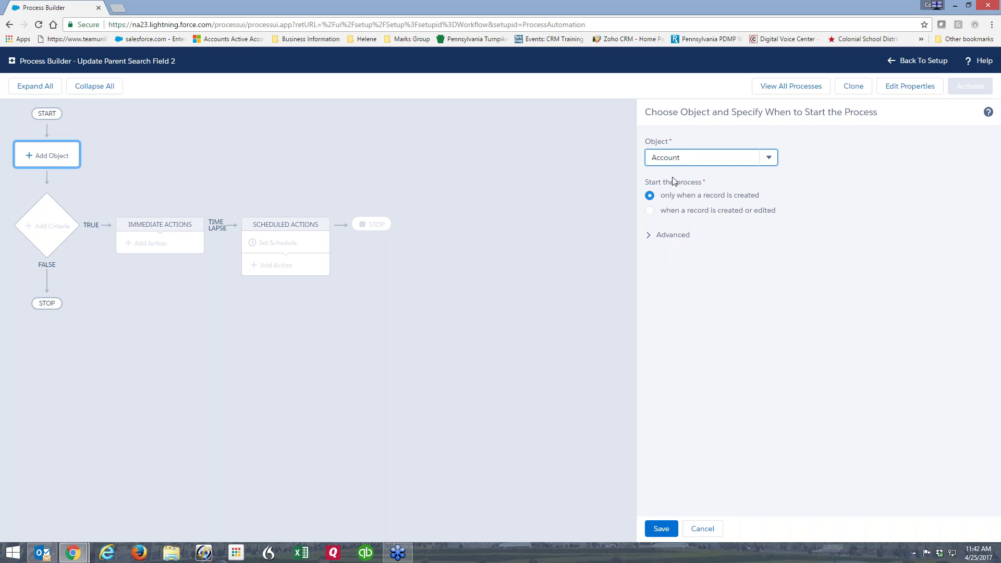
pyautogui.click(650, 212)
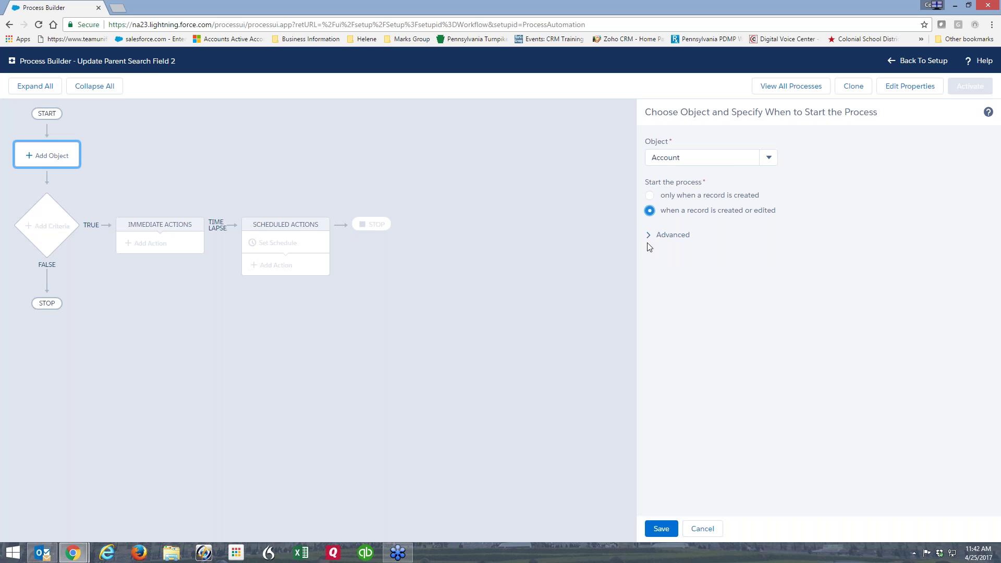
pyautogui.click(661, 235)
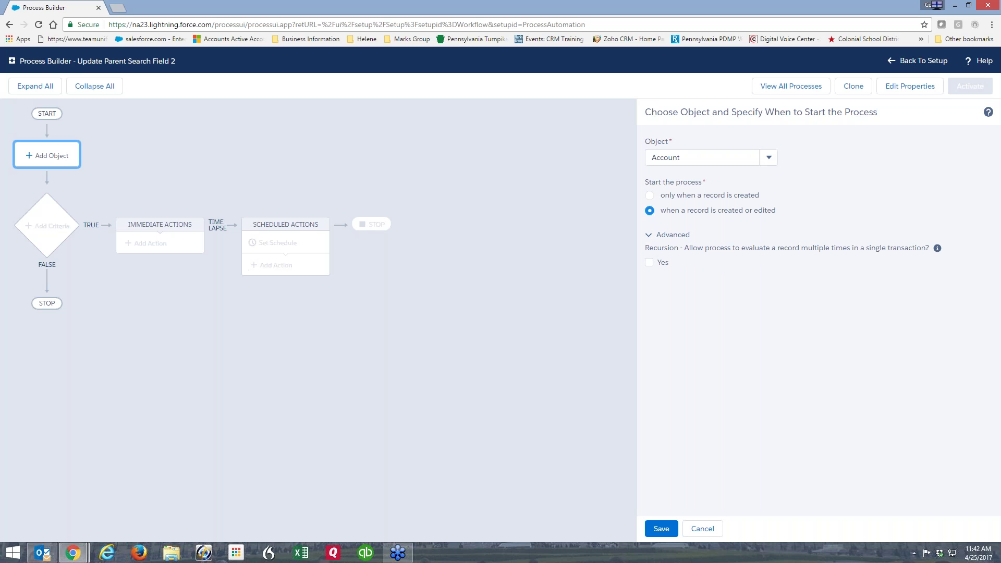
pyautogui.click(652, 235)
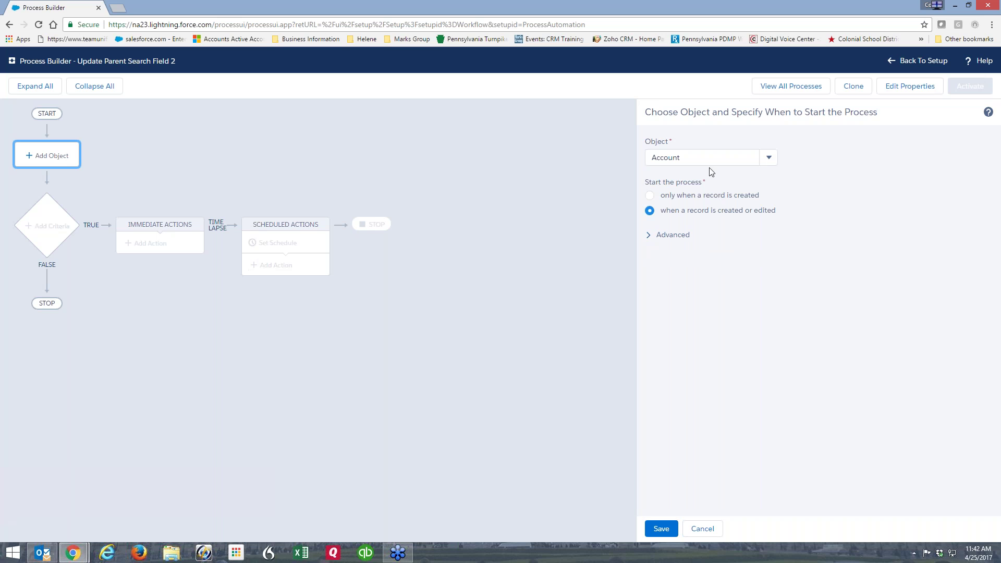
pyautogui.click(662, 529)
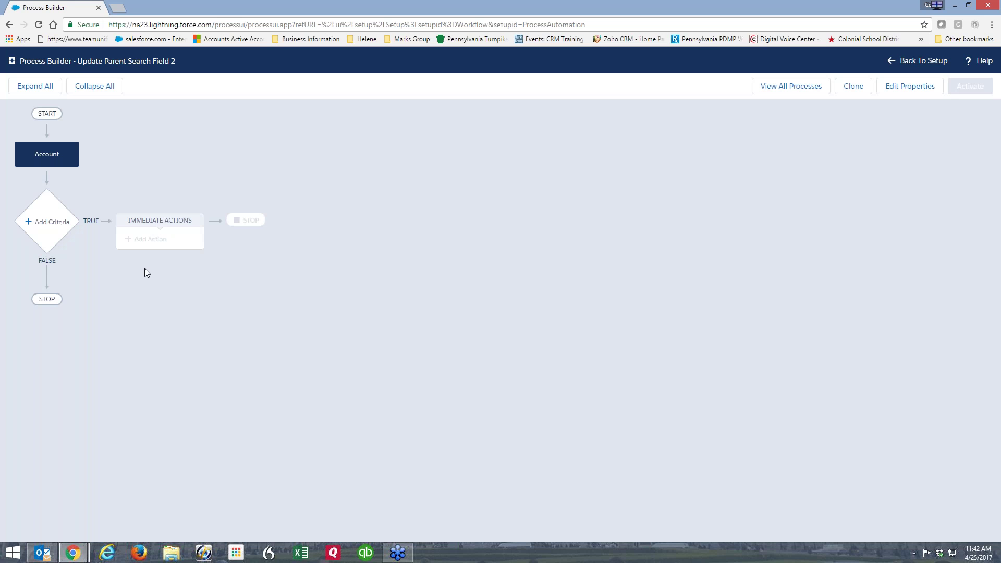
# Add a criteria node to the process and name it Parent Account Changes.
pyautogui.click(50, 226)
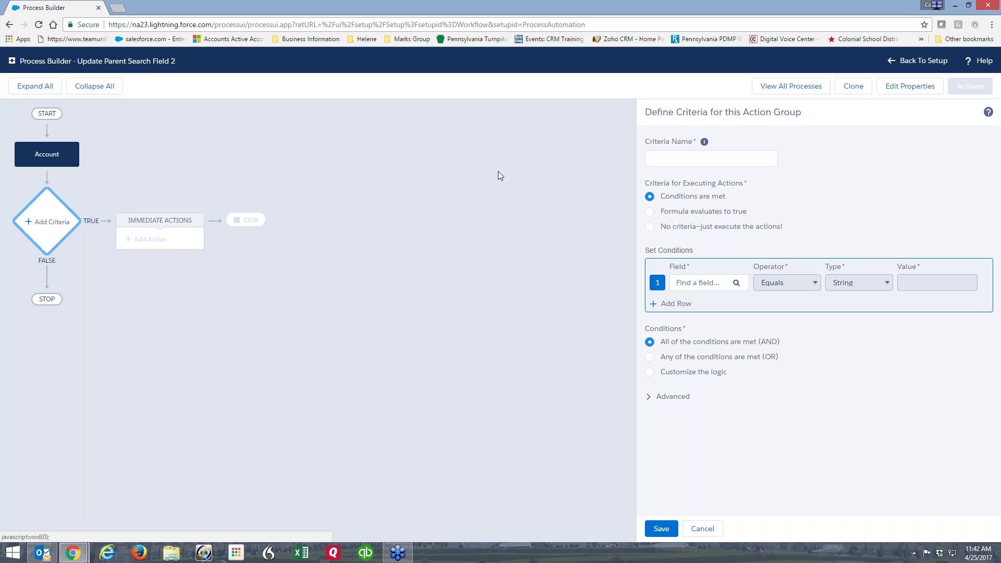
pyautogui.click(665, 158)
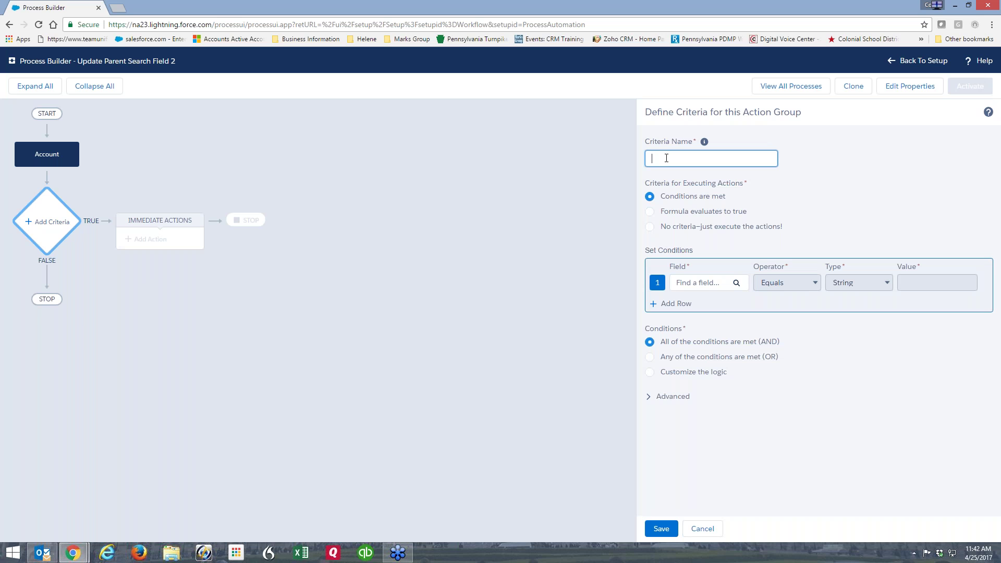
pyautogui.write('Parent Account Changes')
pyautogui.press('Tab')
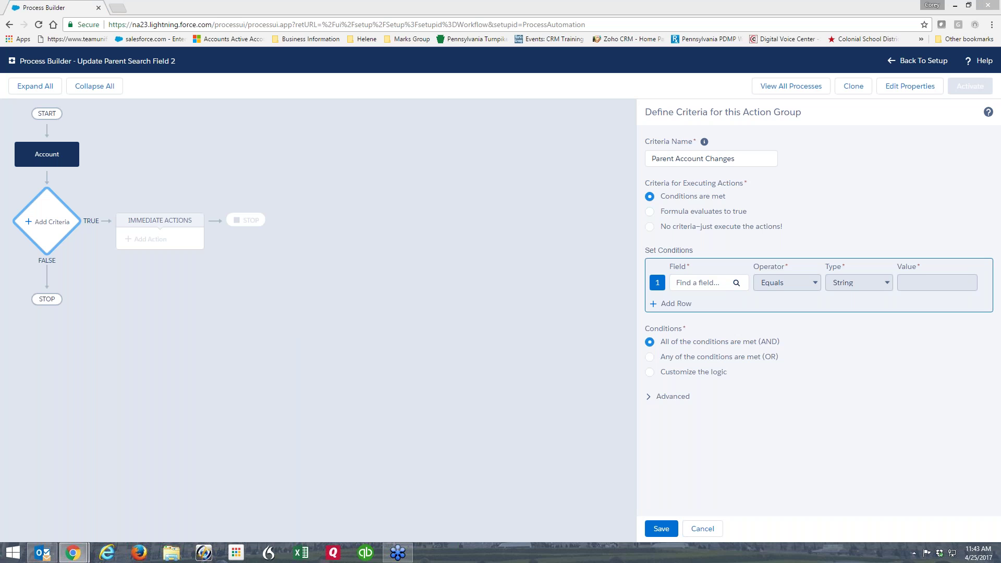
# Define the first condition as the parent account's Account Name, with operator Is changed and value True.
pyautogui.click(726, 286)
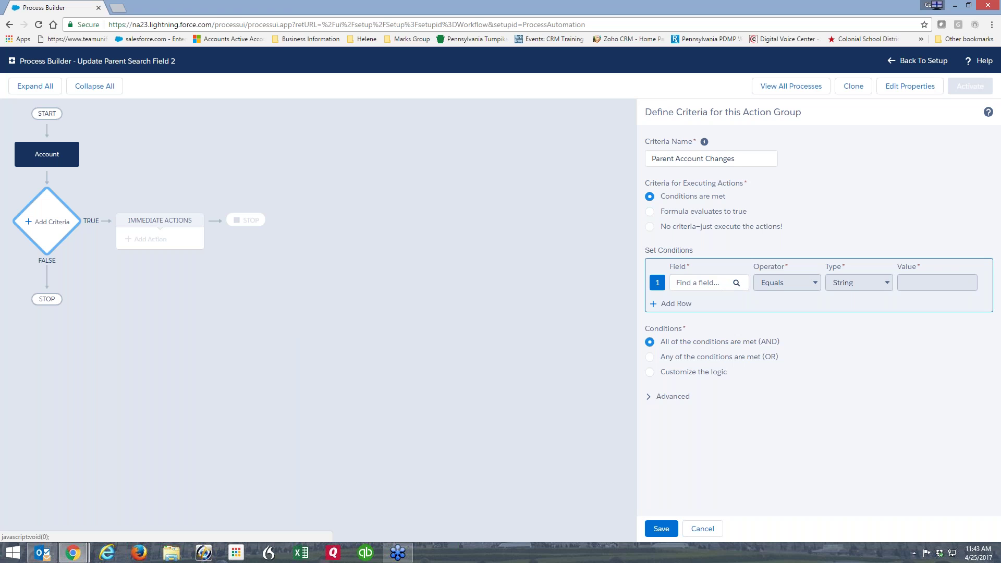
pyautogui.click(742, 286)
pyautogui.write('paren')
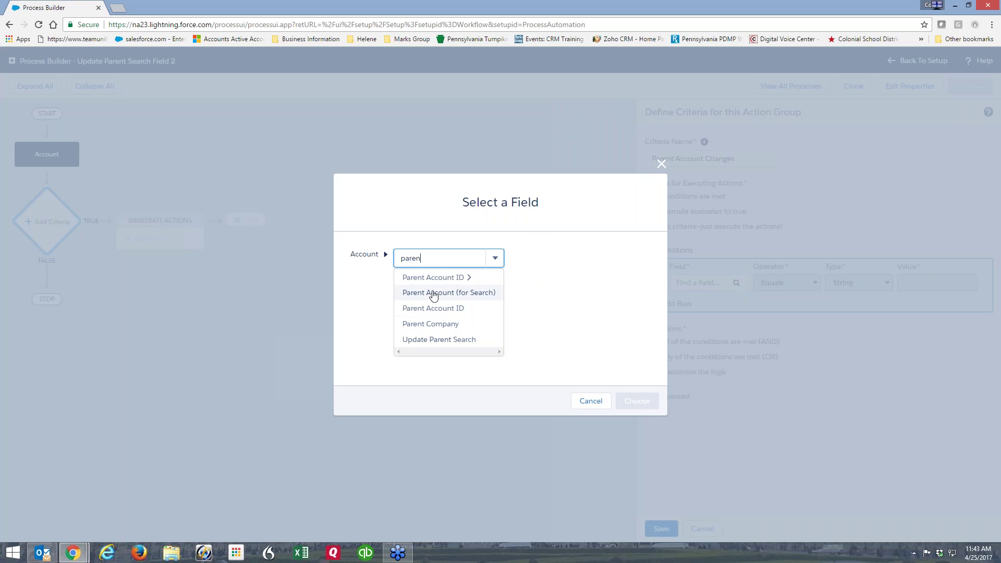
pyautogui.click(439, 282)
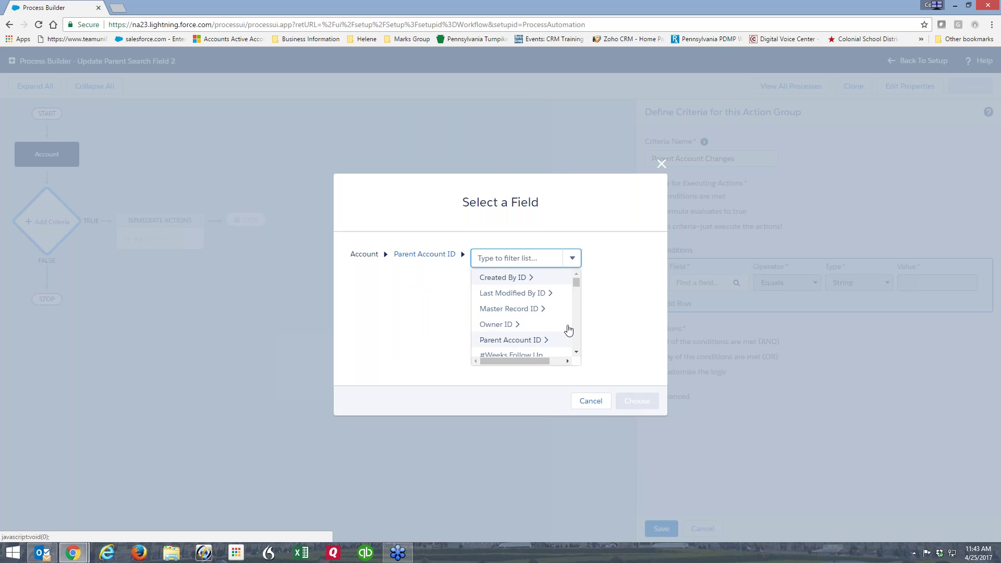
pyautogui.moveTo(576, 280); pyautogui.dragTo(577, 289)
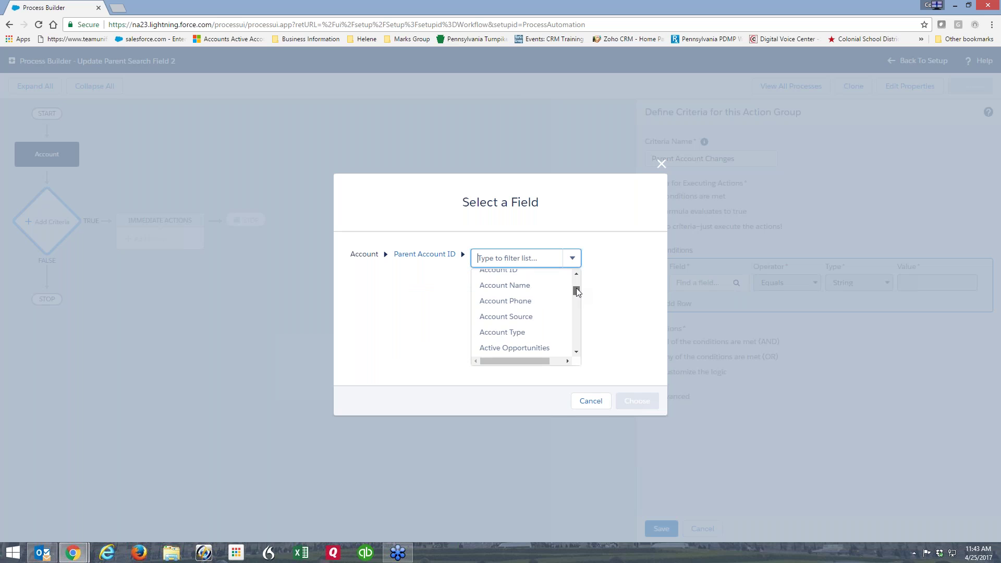
pyautogui.click(504, 285)
pyautogui.click(638, 400)
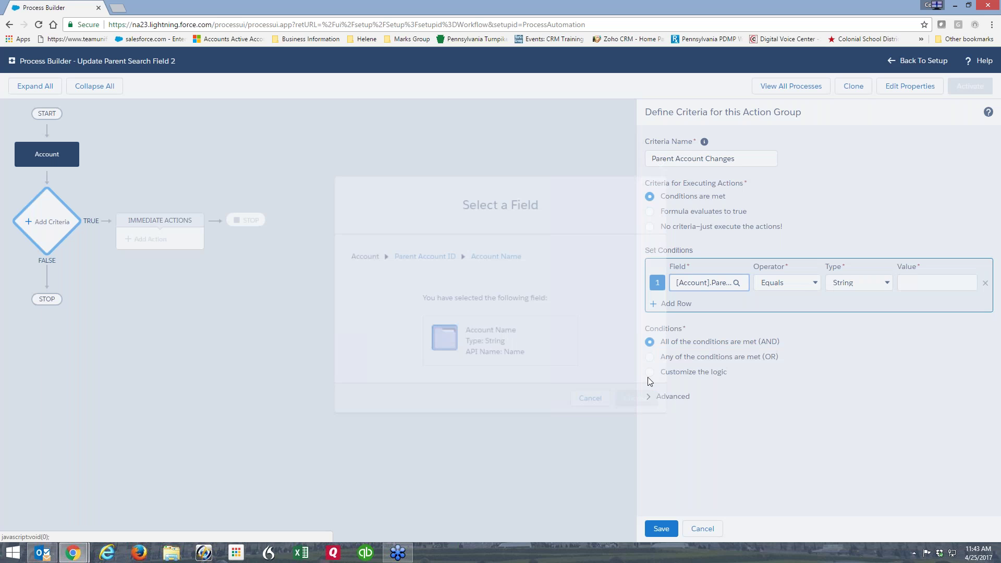
pyautogui.click(814, 286)
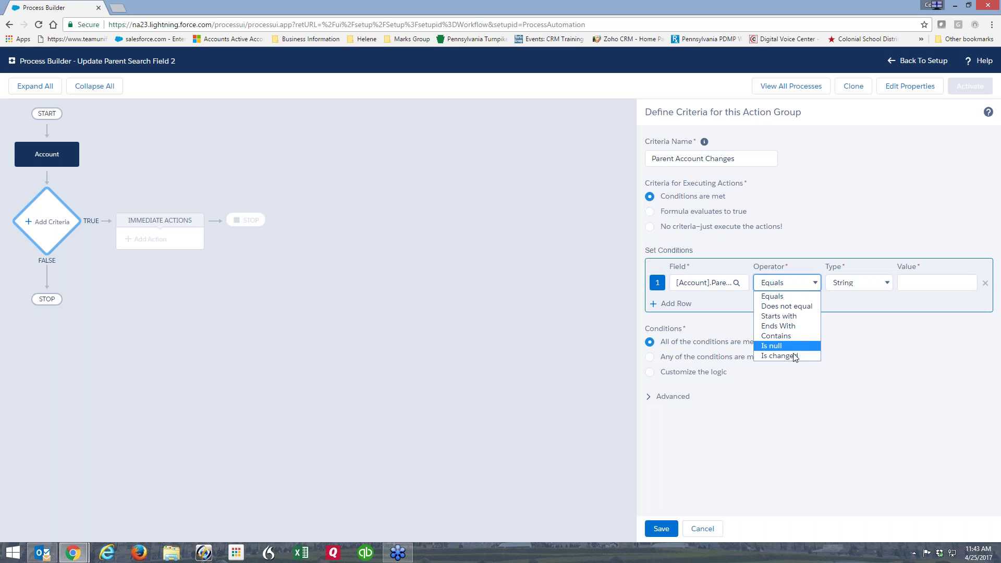
pyautogui.click(769, 356)
pyautogui.click(929, 288)
pyautogui.click(913, 299)
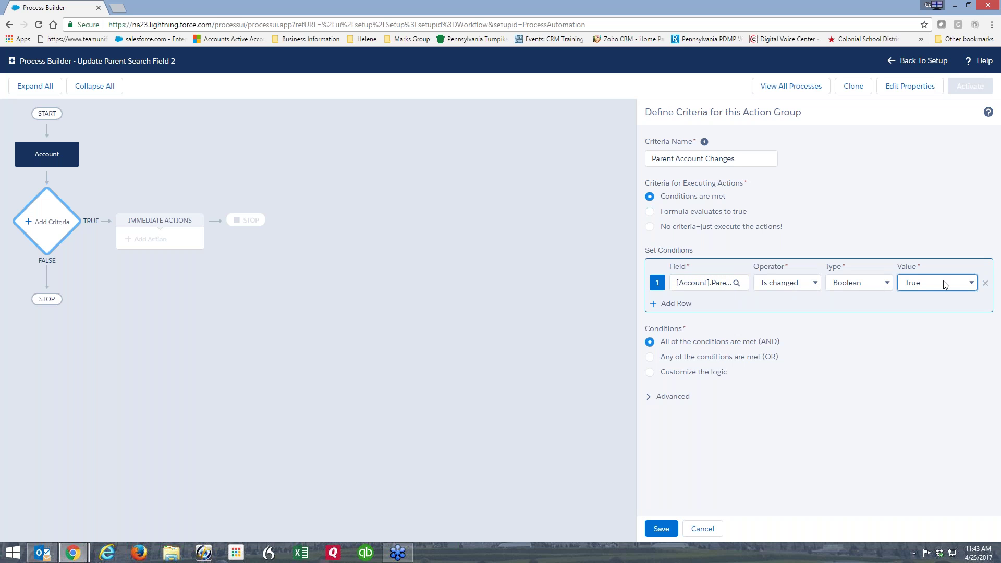
# Add a second condition on the parent account's Account Name with Is null set to False, and save the criteria.
pyautogui.click(678, 305)
pyautogui.click(712, 305)
pyautogui.write('paren')
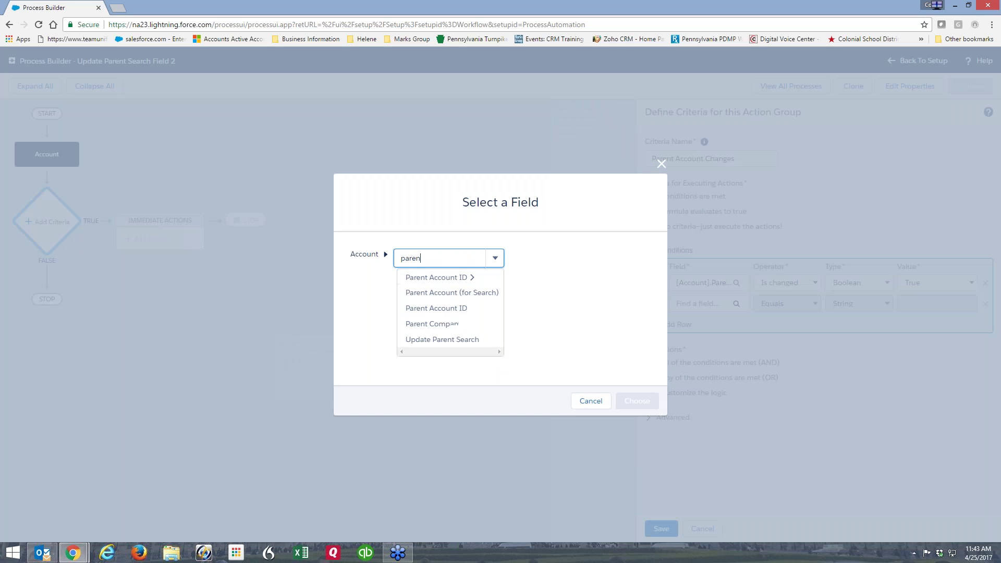
pyautogui.click(464, 278)
pyautogui.moveTo(576, 279); pyautogui.dragTo(577, 289)
pyautogui.click(508, 315)
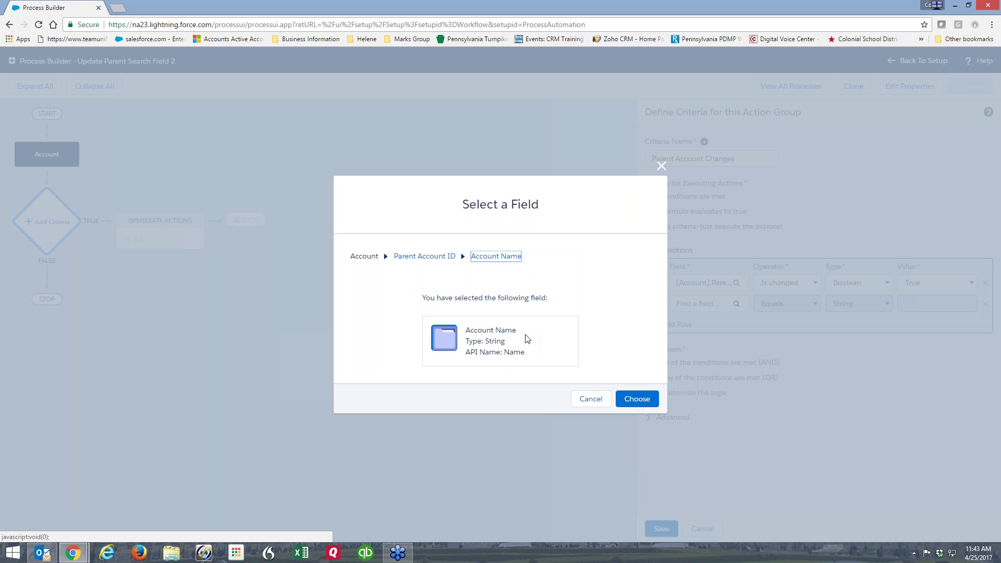
pyautogui.click(621, 400)
pyautogui.click(814, 307)
pyautogui.click(777, 366)
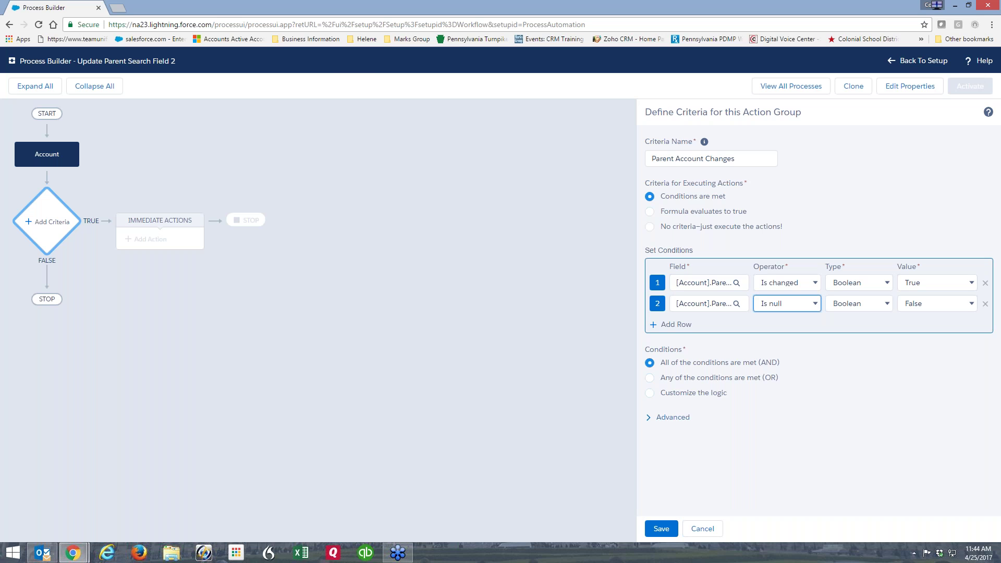
pyautogui.click(650, 418)
pyautogui.click(650, 419)
pyautogui.click(663, 530)
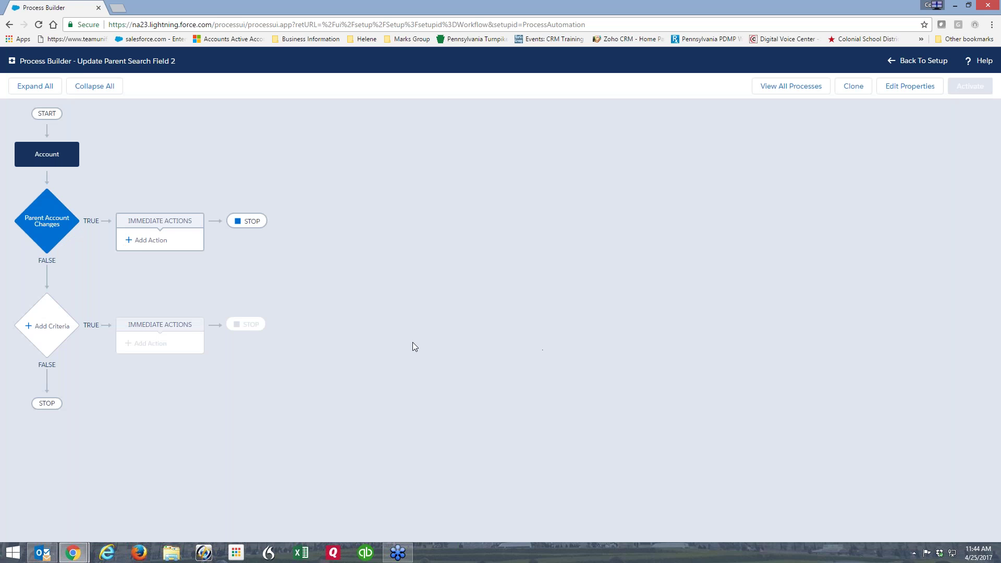
# Add an immediate action of type Update Records named Update Parent Search Field.
pyautogui.click(150, 241)
pyautogui.click(691, 159)
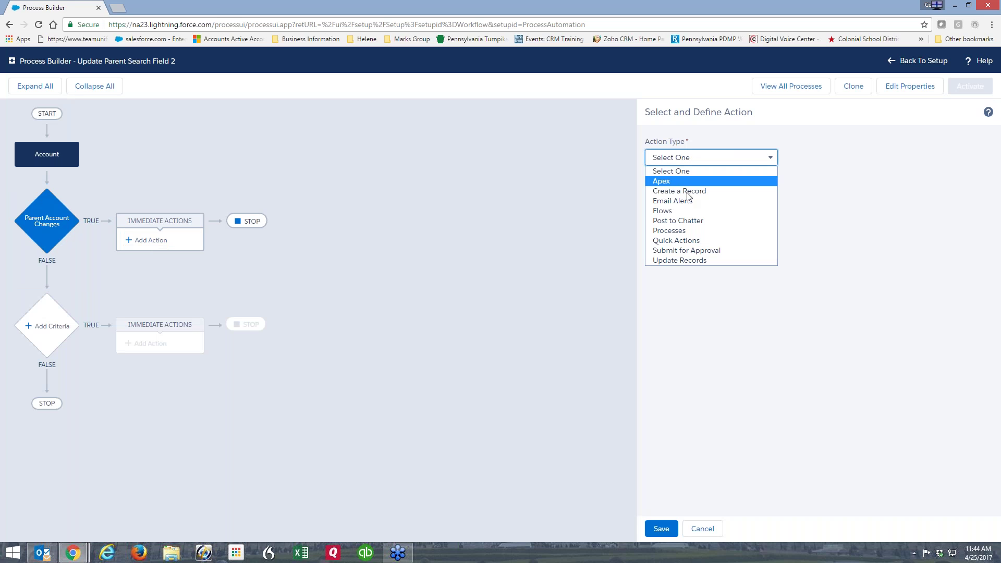
pyautogui.click(679, 260)
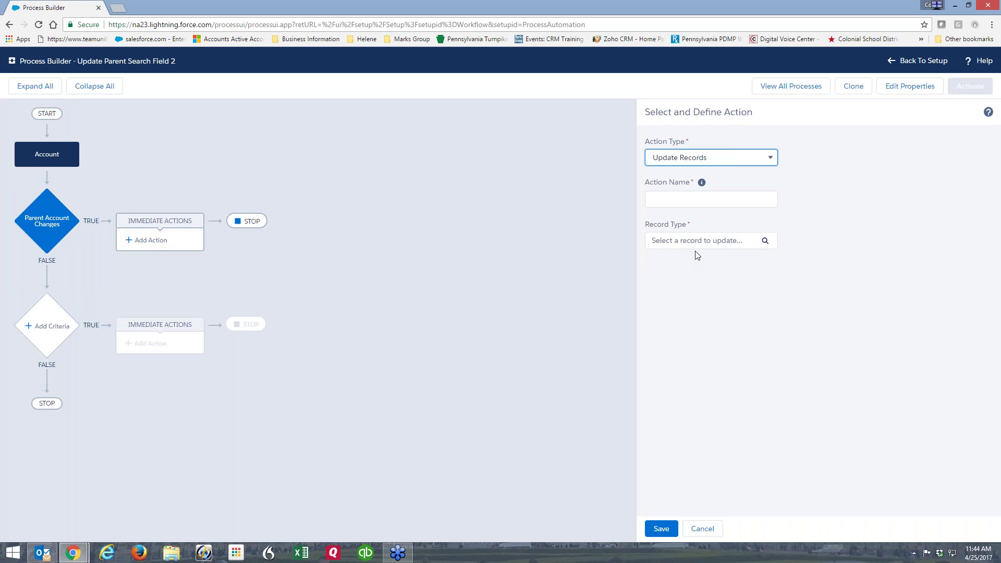
pyautogui.click(690, 202)
pyautogui.write('Update Parent Search Field')
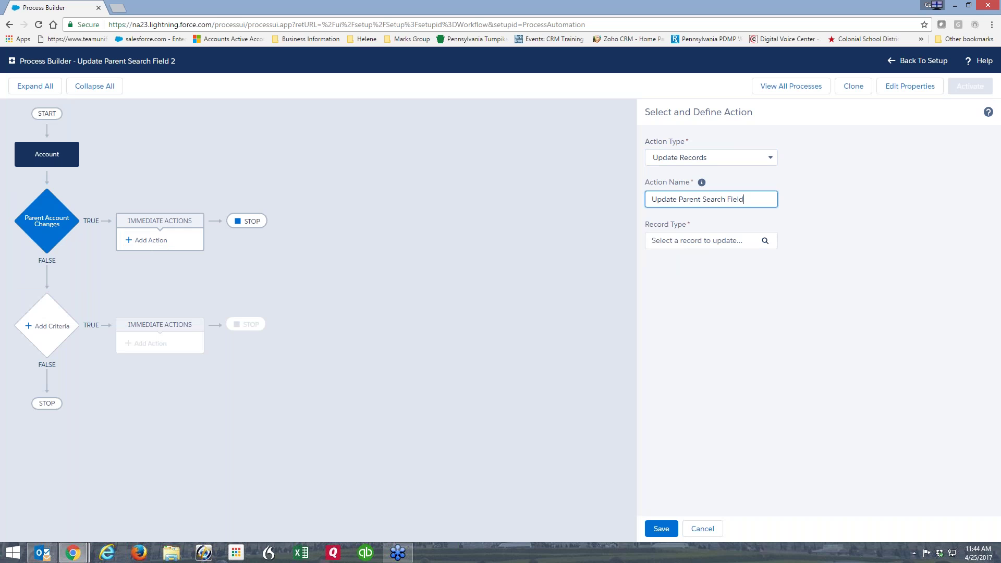
# Set the action to update the Account record that started the process.
pyautogui.click(765, 246)
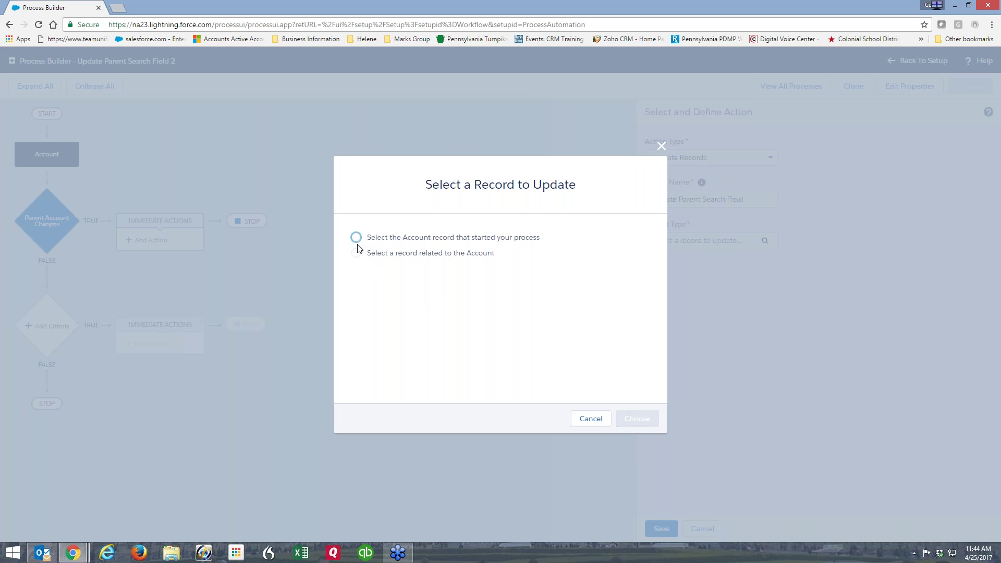
pyautogui.click(356, 254)
pyautogui.click(451, 277)
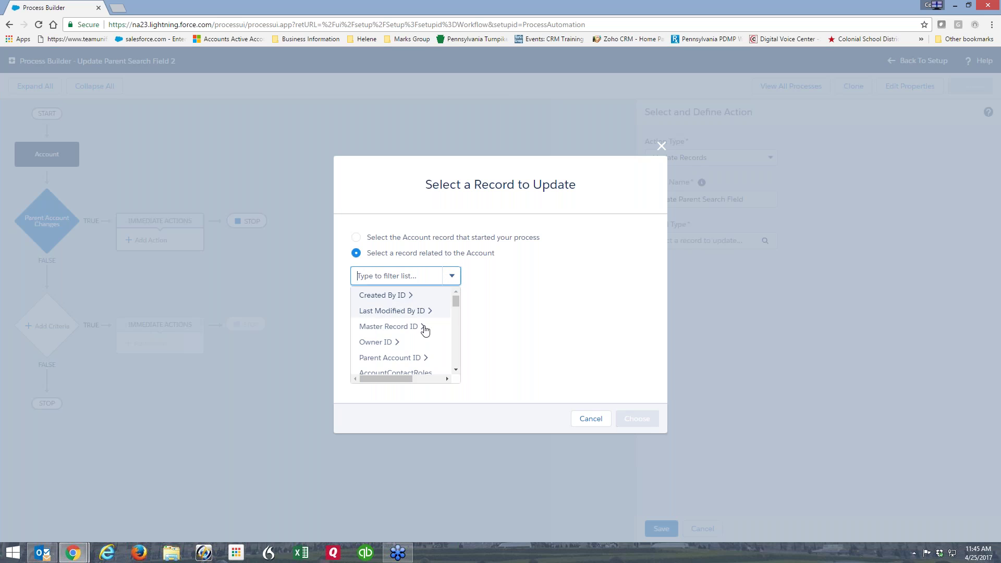
pyautogui.click(465, 282)
pyautogui.click(355, 240)
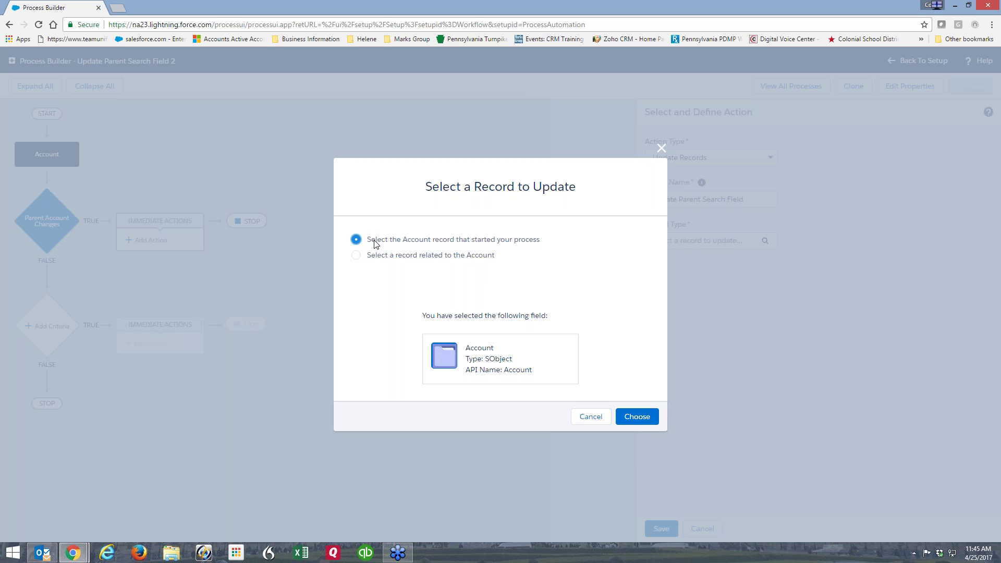
pyautogui.click(640, 416)
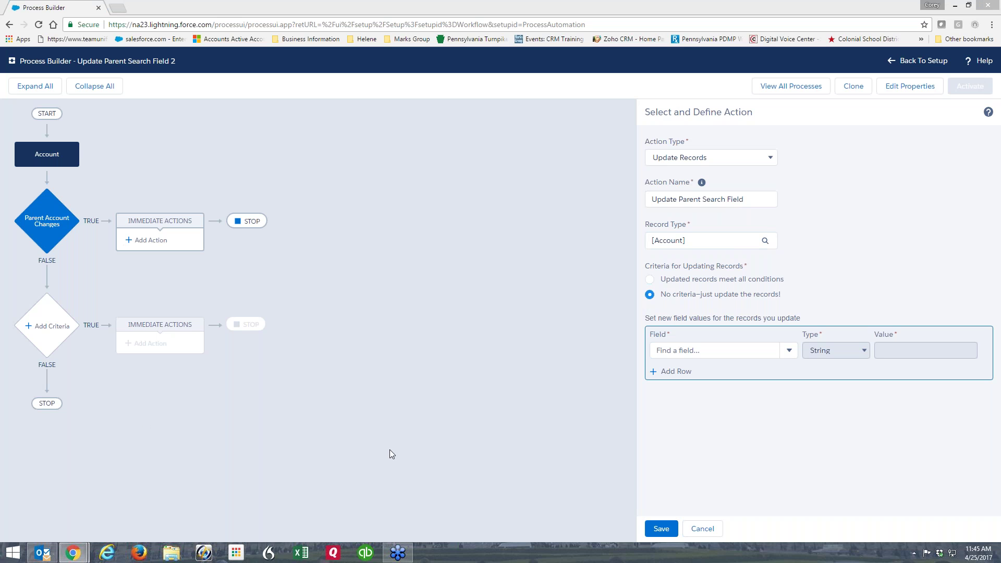
pyautogui.click(660, 528)
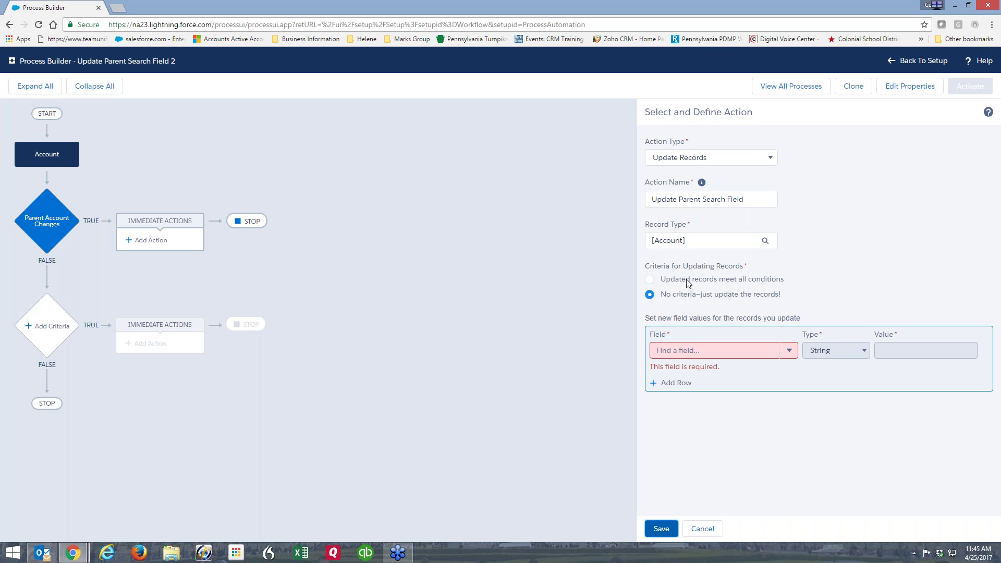
# Choose Parent Account (for Search) as the field to update and set its value type to Reference.
pyautogui.click(790, 352)
pyautogui.moveTo(780, 377); pyautogui.dragTo(778, 421)
pyautogui.click(730, 399)
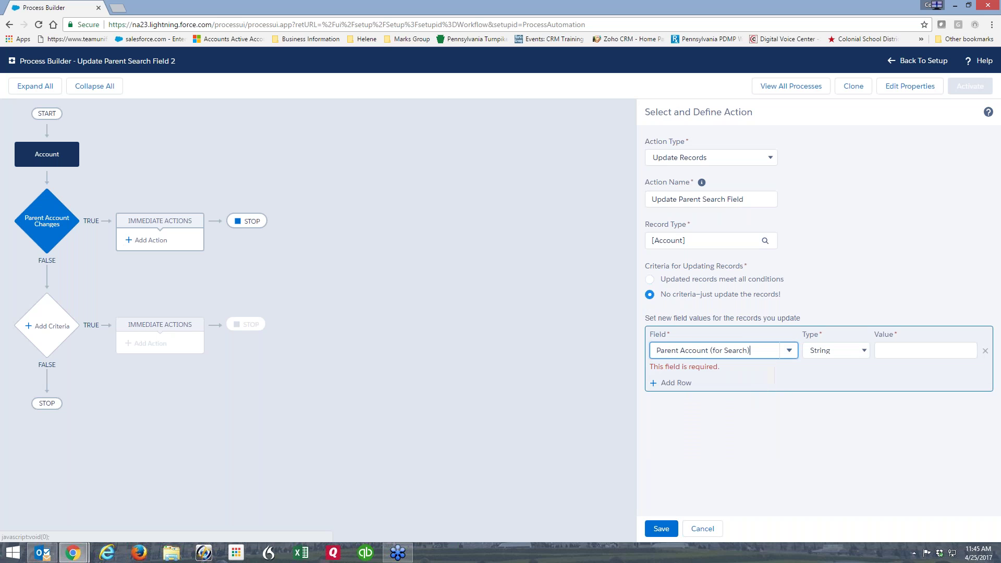
pyautogui.click(867, 354)
pyautogui.click(836, 378)
# Set the field's new value to the parent account's Account Name, [Account].Parent.Name, and save the action.
pyautogui.click(965, 351)
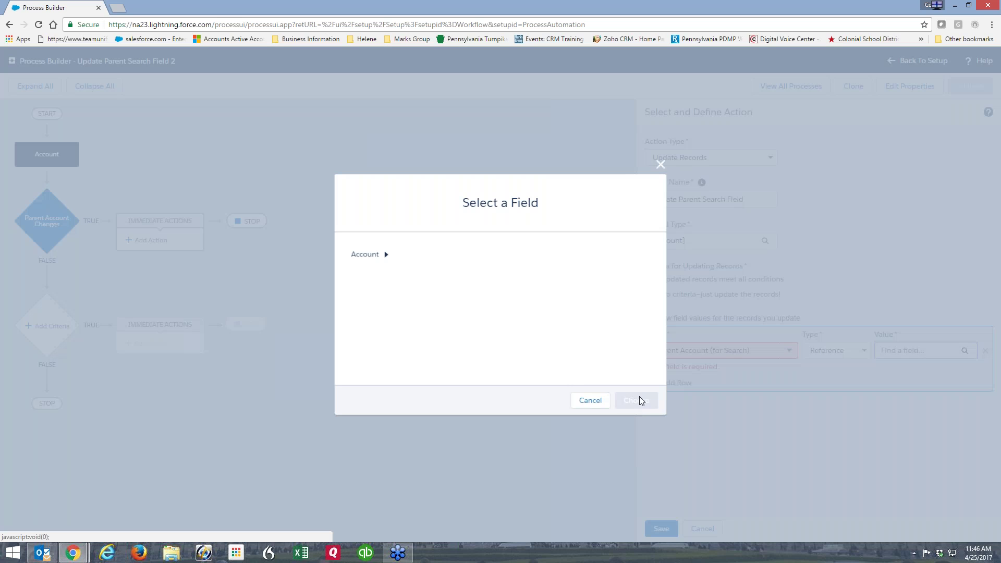
pyautogui.scroll(-2, 497, 284)
pyautogui.scroll(1, 496, 284)
pyautogui.click(443, 328)
pyautogui.moveTo(577, 285); pyautogui.dragTo(577, 297)
pyautogui.click(505, 303)
pyautogui.click(635, 401)
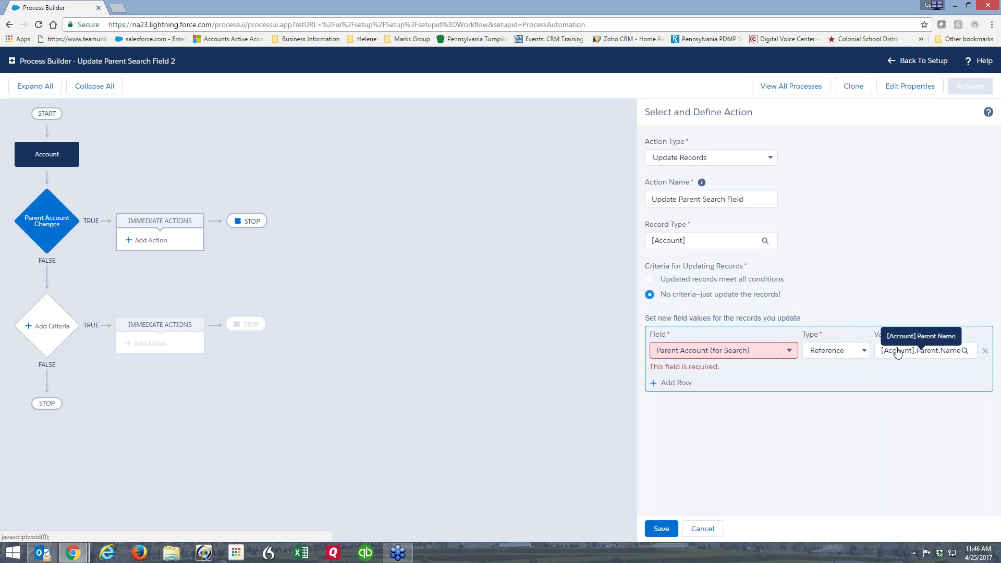
pyautogui.click(946, 354)
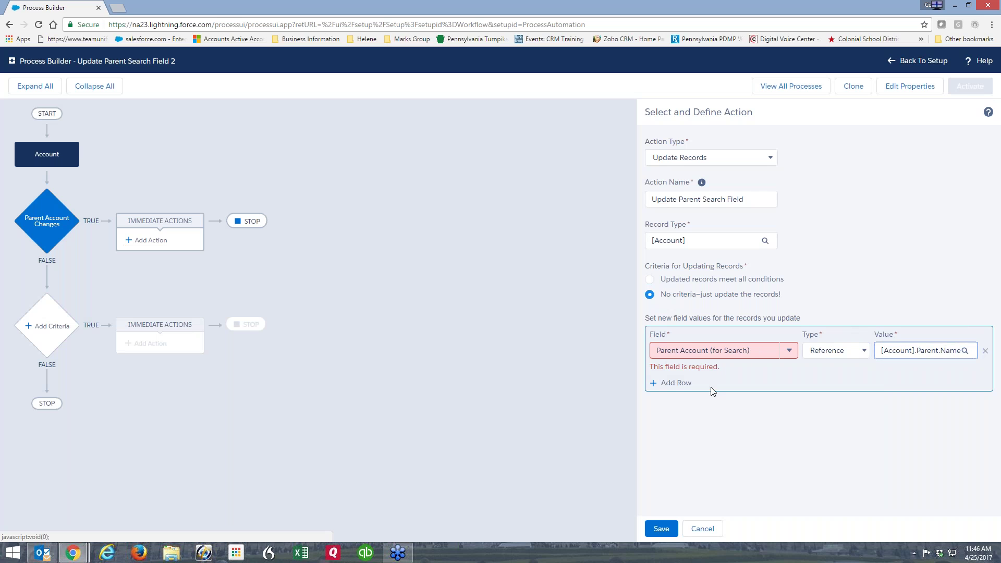
pyautogui.click(660, 530)
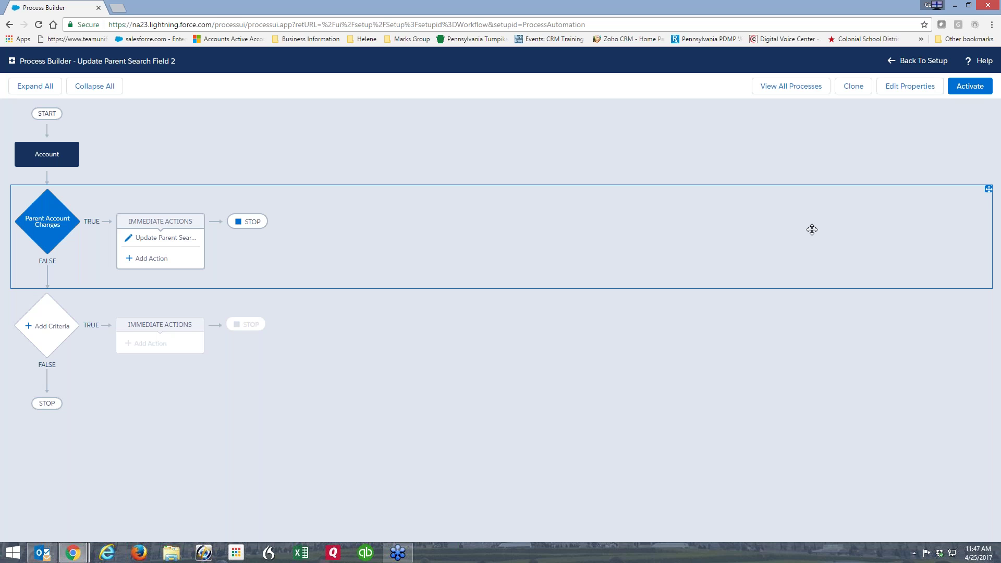
# Create another process named Update Parent Account Search (checkbox) 2 that starts when a record changes.
pyautogui.click(787, 87)
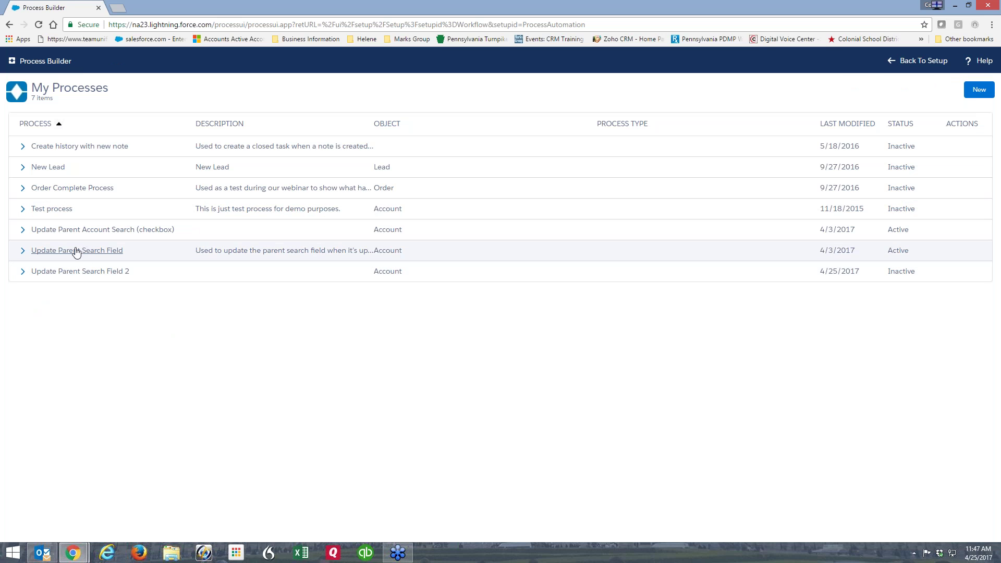
pyautogui.click(979, 89)
pyautogui.write('Update Parent Account Search (checkbox) 2')
pyautogui.press('Tab')
pyautogui.press('Tab')
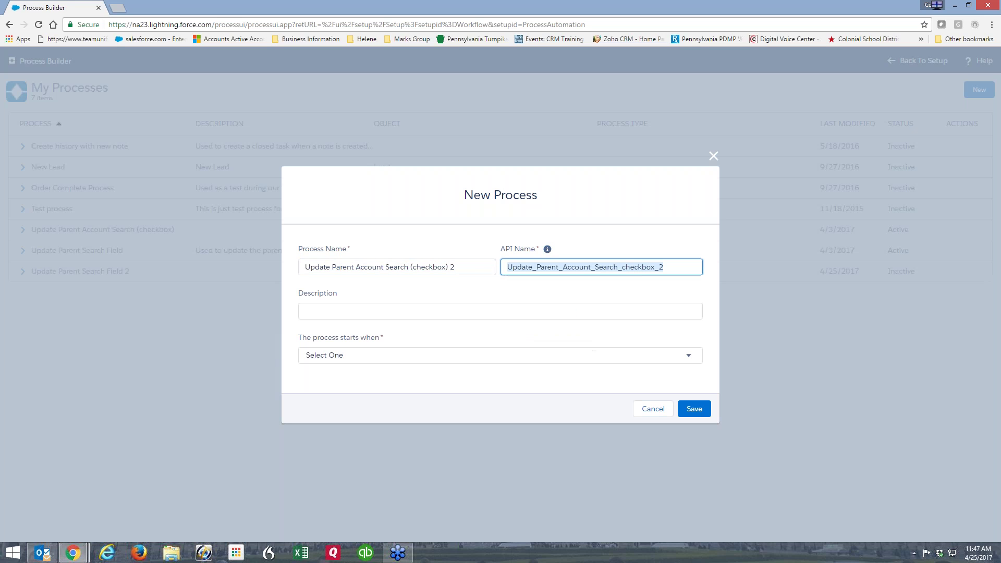
pyautogui.click(373, 360)
pyautogui.click(352, 380)
pyautogui.click(696, 410)
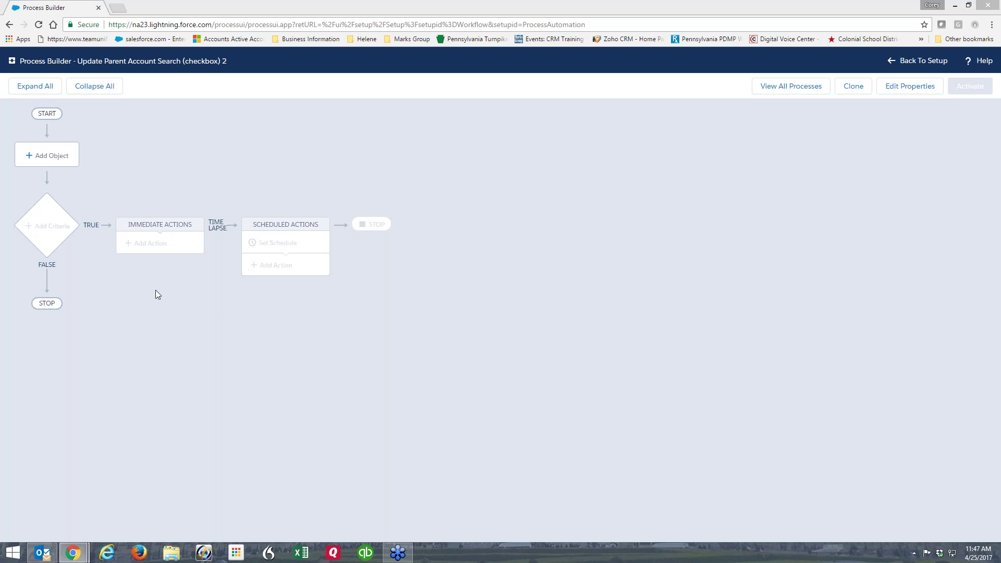
# Set the checkbox process's object to Account, starting when a record is created or edited, and save it.
pyautogui.click(52, 156)
pyautogui.click(743, 161)
pyautogui.click(711, 177)
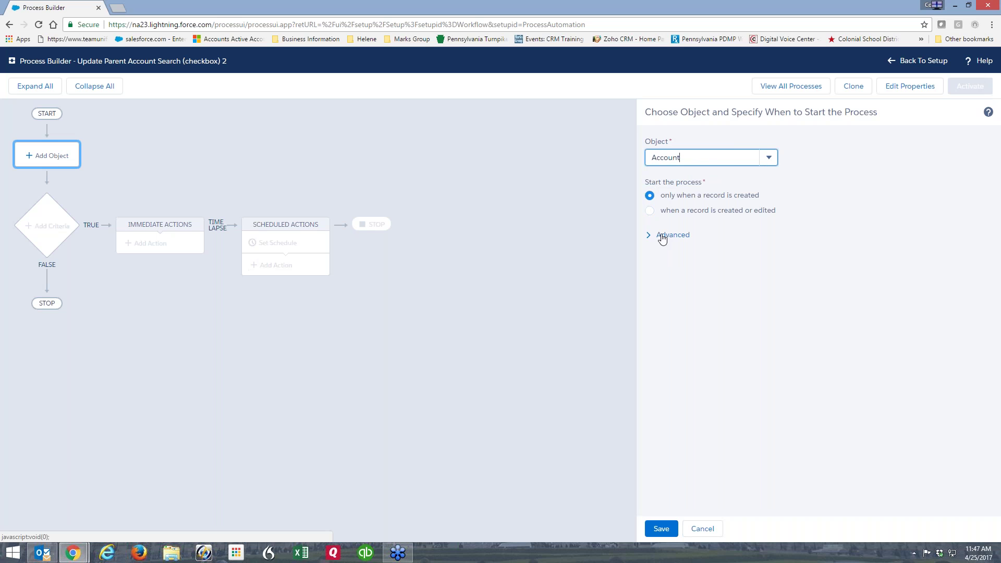
pyautogui.click(676, 211)
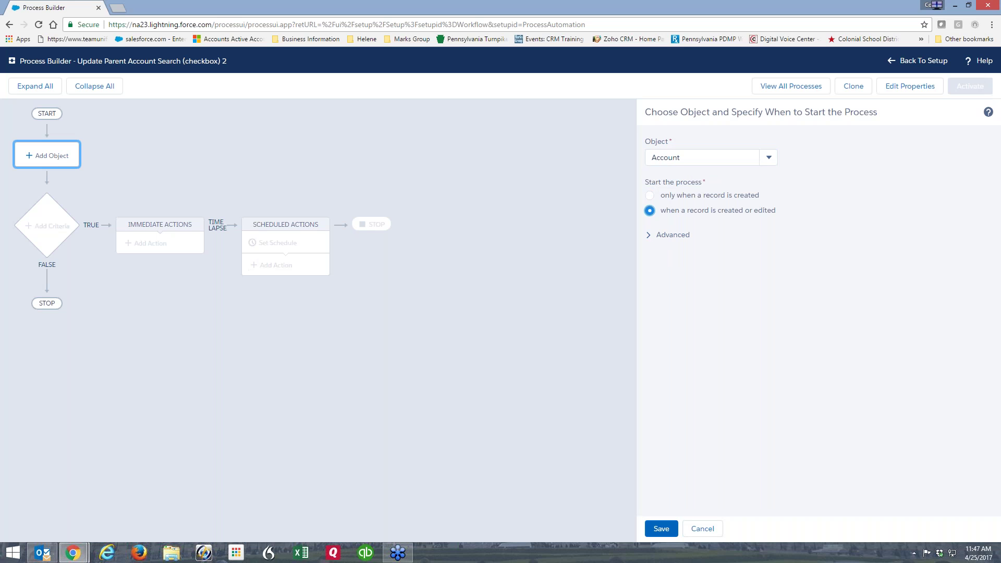
pyautogui.click(661, 529)
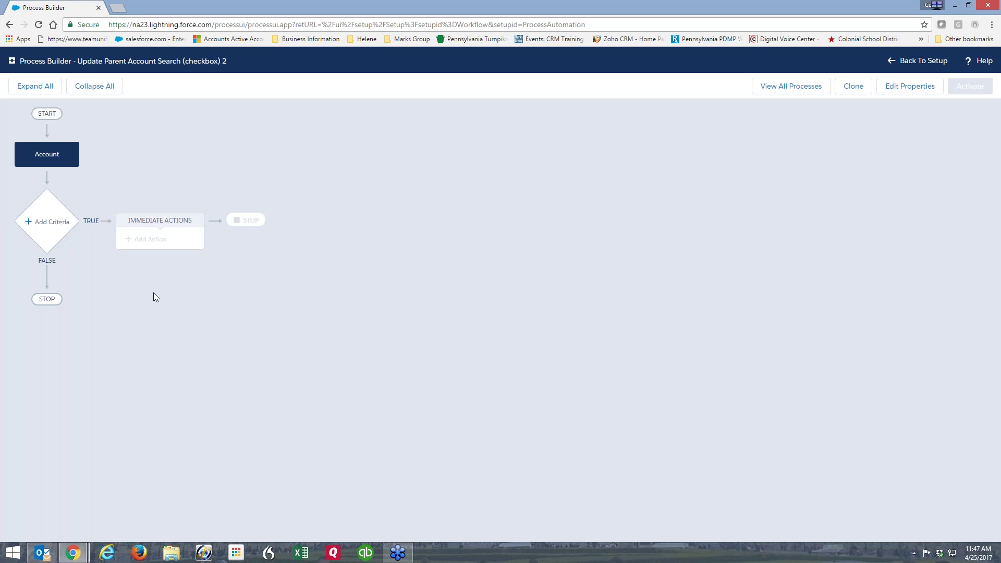
# Add criteria named When Checkbox is checked to the process's first decision.
pyautogui.click(50, 229)
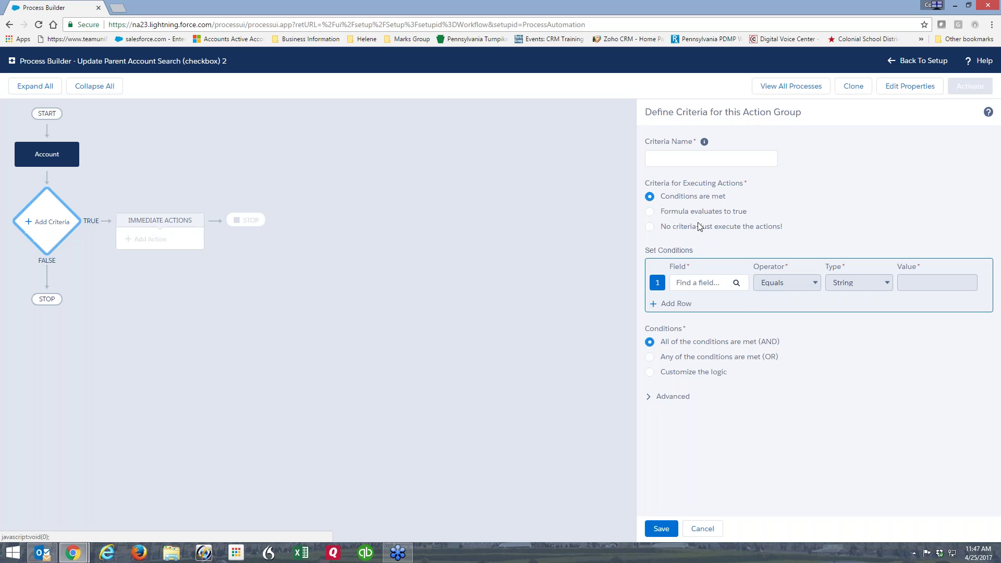
pyautogui.click(681, 159)
pyautogui.write('W')
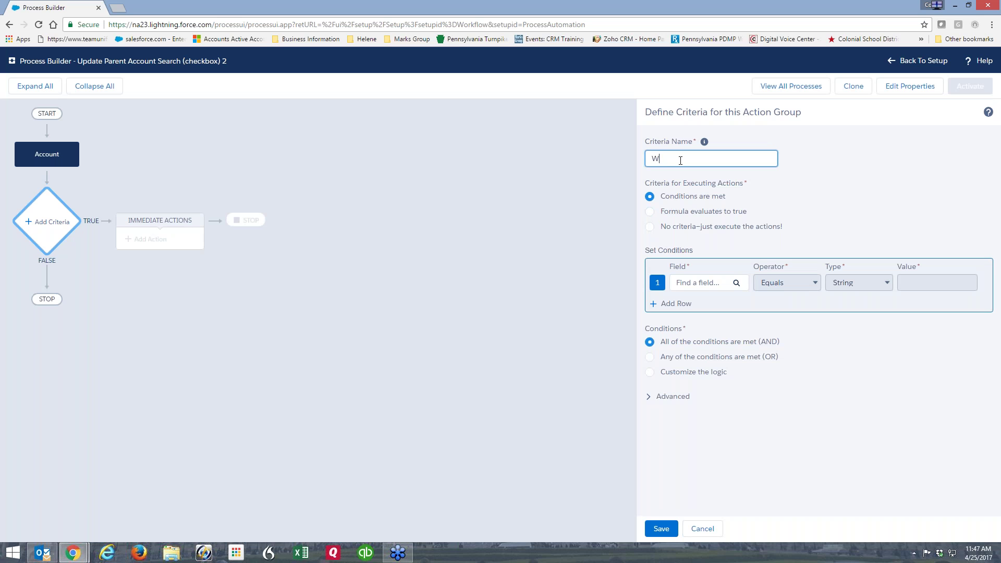
pyautogui.write('hen Cr')
pyautogui.write('eckbox is che')
pyautogui.write('cked')
# Define the first condition as the Account's Update Parent Search field, operator Is changed, Boolean value True.
pyautogui.click(721, 285)
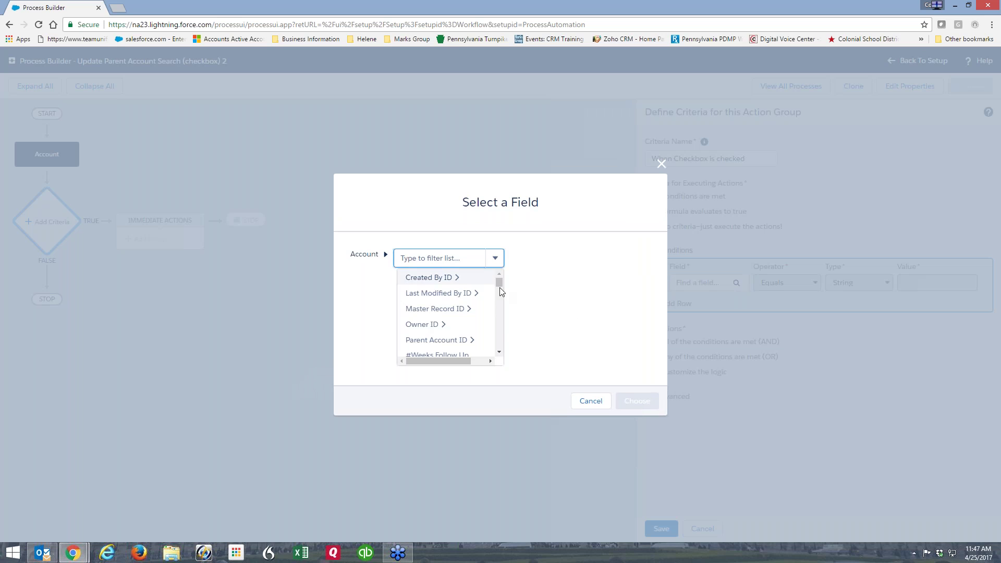
pyautogui.moveTo(499, 284); pyautogui.dragTo(506, 369)
pyautogui.click(440, 333)
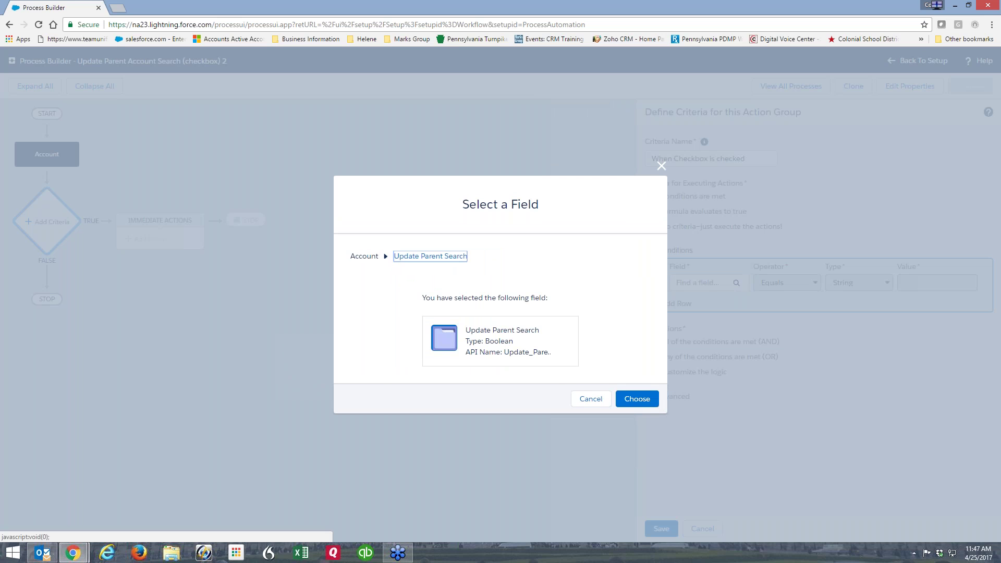
pyautogui.click(637, 399)
pyautogui.click(807, 283)
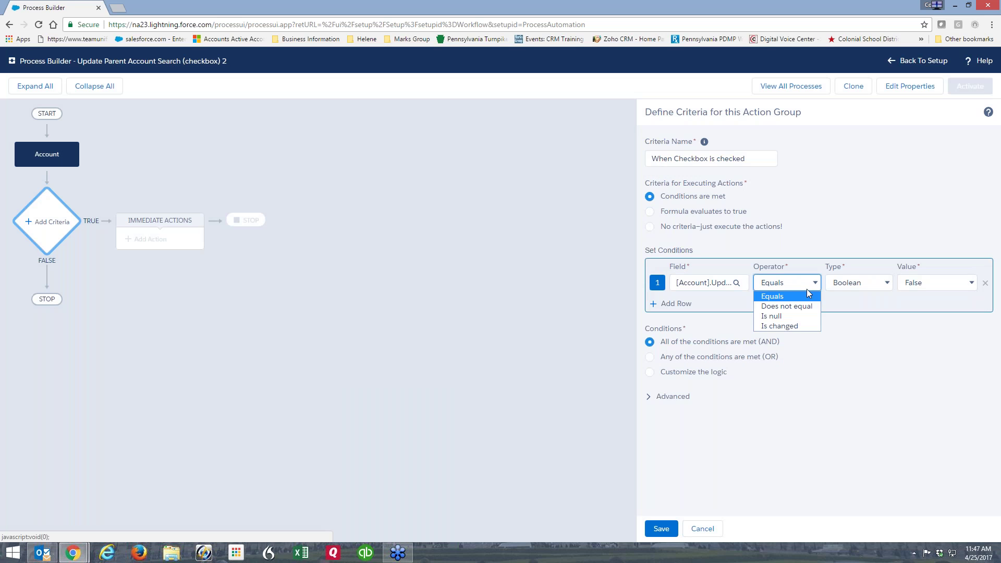
pyautogui.click(787, 326)
pyautogui.click(916, 284)
pyautogui.click(918, 299)
# Add a second condition requiring the Account's Update Parent Search field to equal the Boolean value True.
pyautogui.click(678, 305)
pyautogui.click(737, 303)
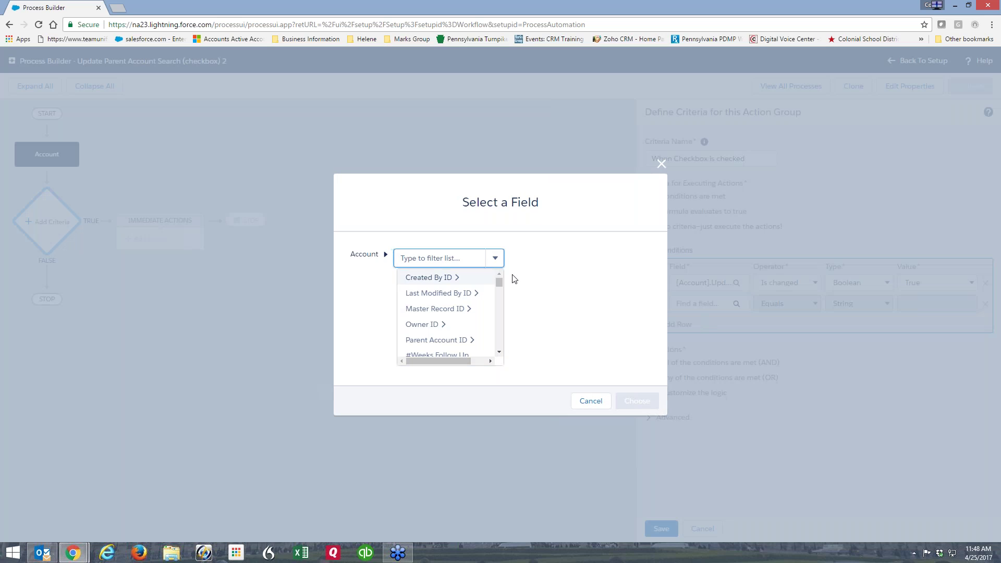
pyautogui.moveTo(500, 284); pyautogui.dragTo(500, 341)
pyautogui.click(438, 333)
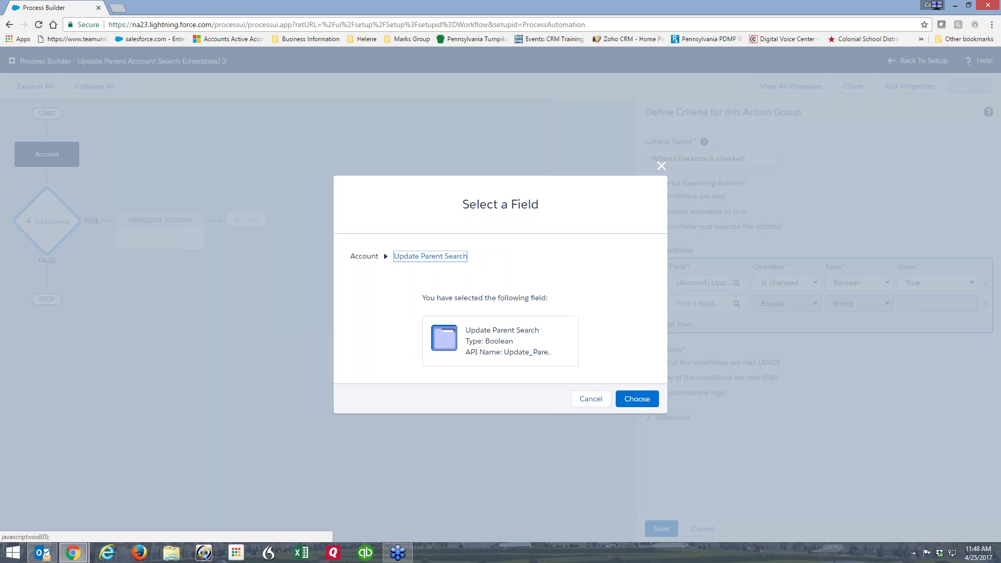
pyautogui.click(628, 404)
pyautogui.click(913, 306)
pyautogui.click(914, 317)
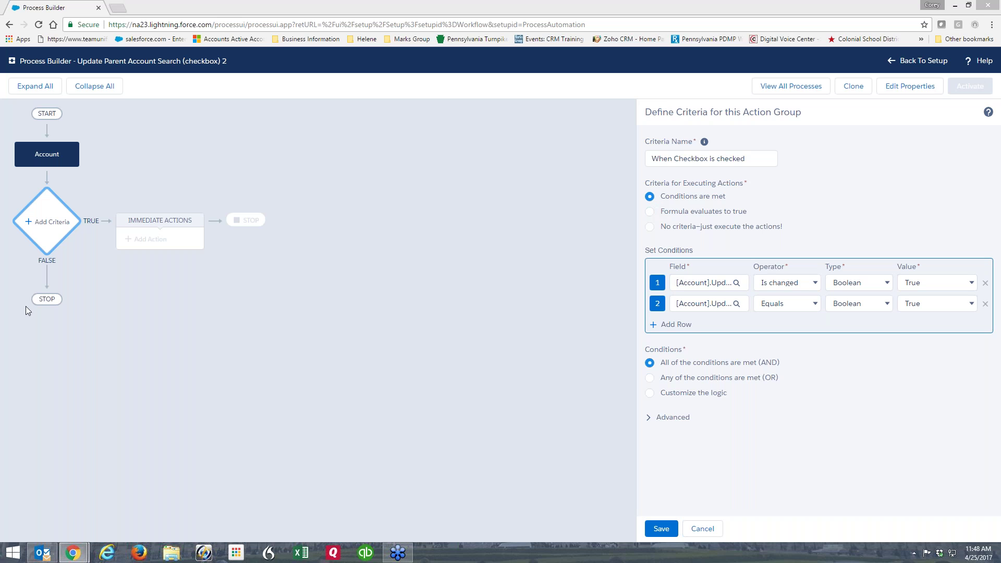
# Switch the criteria for executing actions to No criteria—just execute the actions! and save the criteria.
pyautogui.click(650, 227)
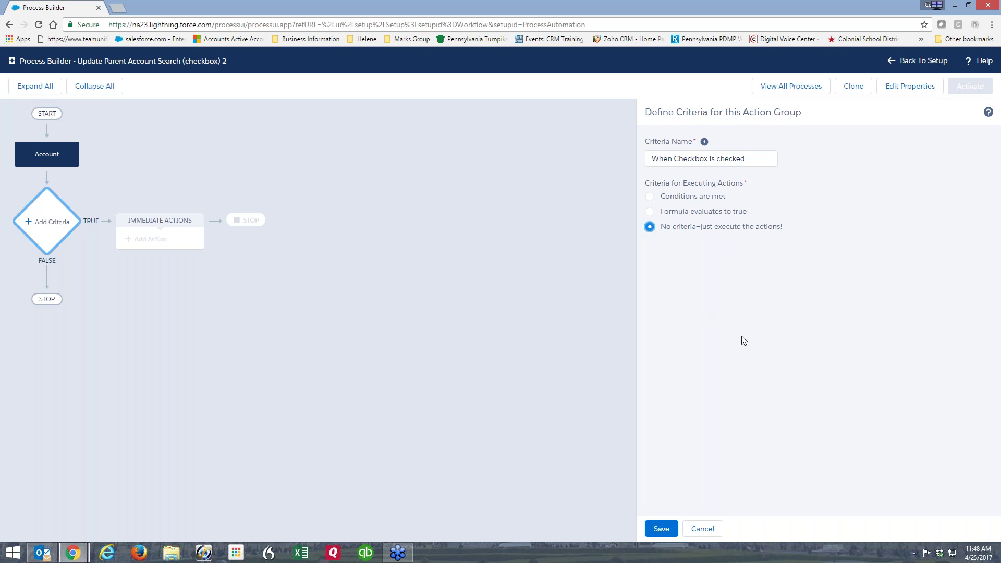
pyautogui.click(661, 528)
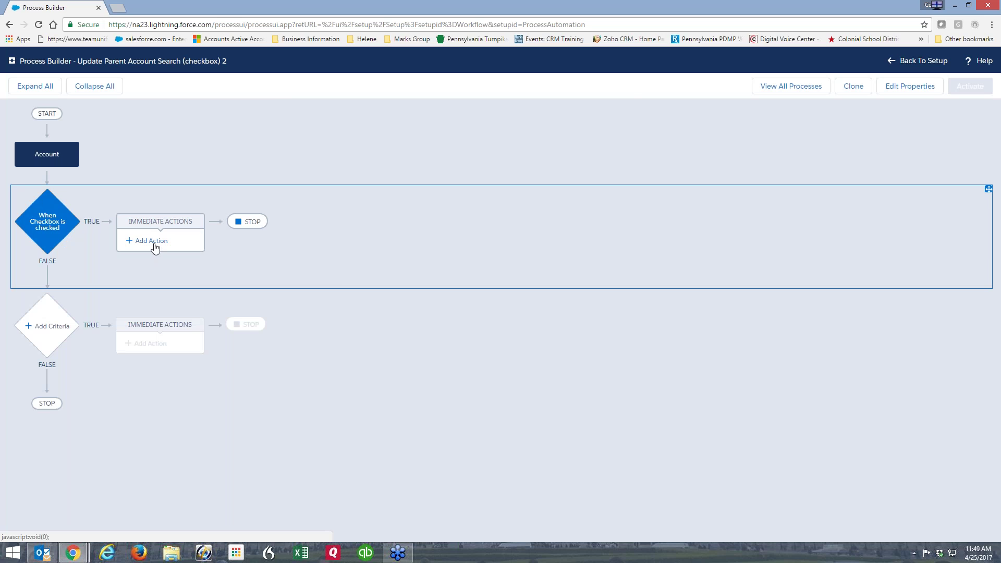
# Add an immediate Update Records action named Update Parent and Checkbox for the Account record that started the process.
pyautogui.click(154, 246)
pyautogui.click(691, 163)
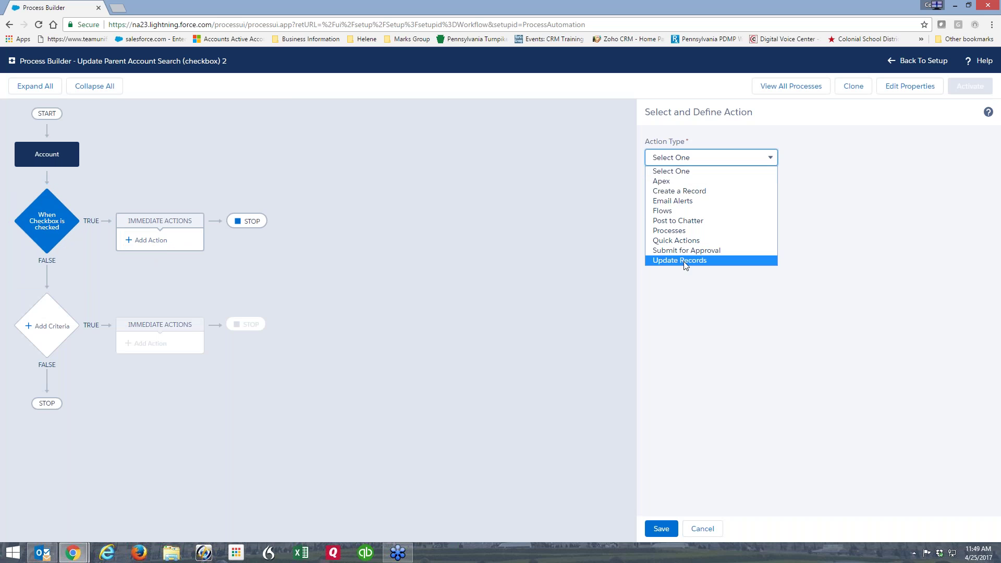
pyautogui.click(682, 262)
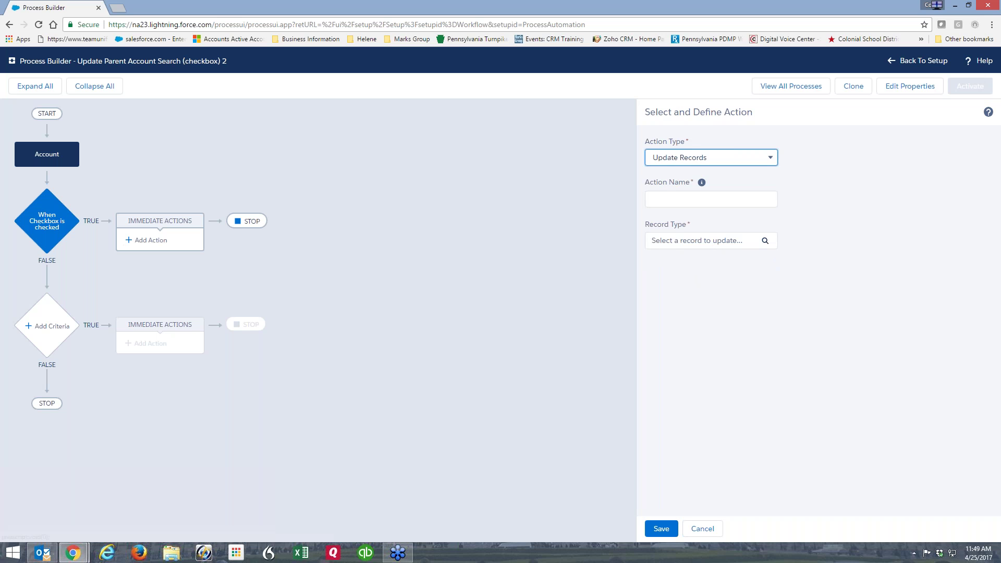
pyautogui.click(674, 195)
pyautogui.write('Upda')
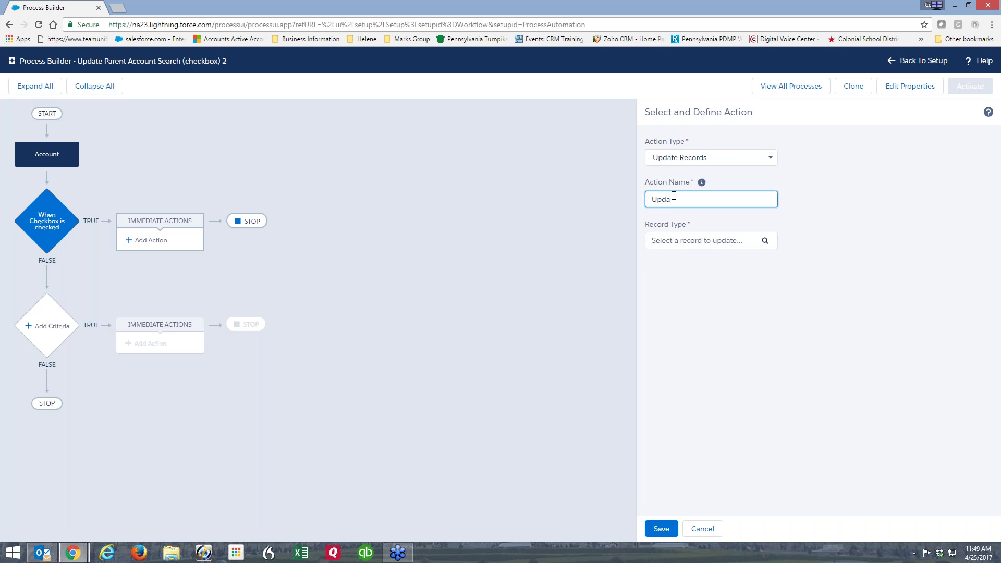
pyautogui.write('te Parent and Checkbox')
pyautogui.click(756, 241)
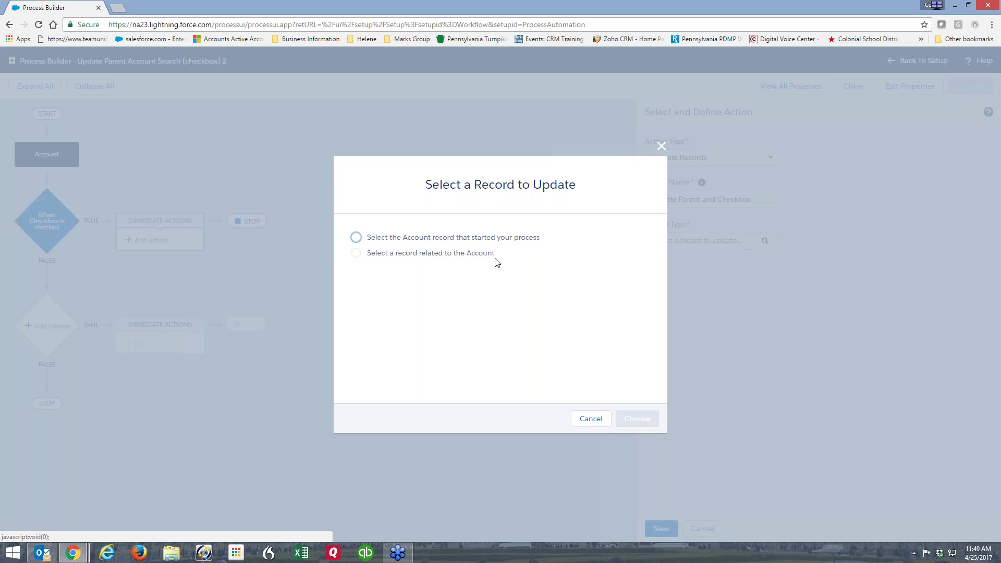
pyautogui.click(381, 239)
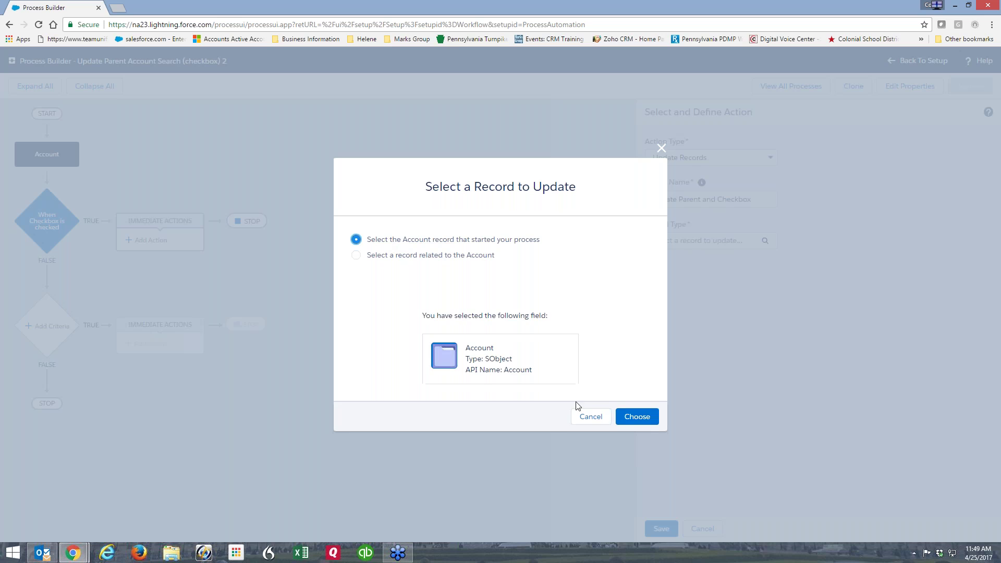
pyautogui.click(637, 416)
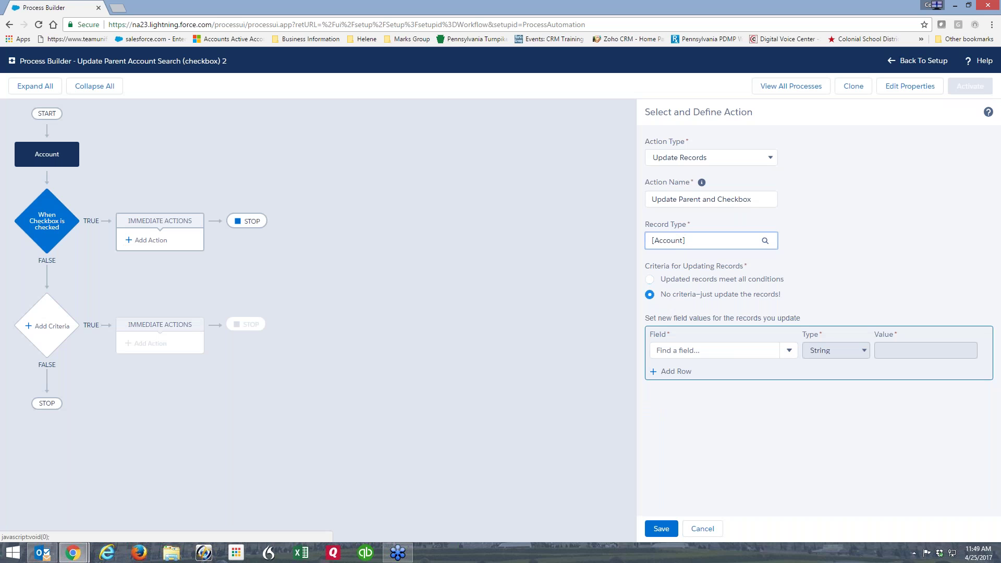
# Have the action set Parent Account (for Search) to a Reference to the parent account's Account Name, [Account].Parent.Name.
pyautogui.click(747, 352)
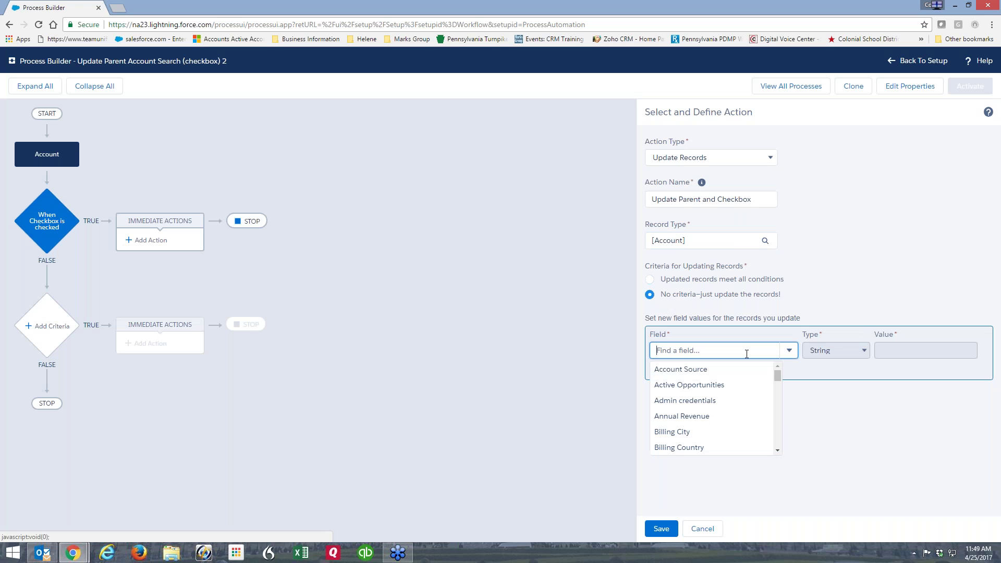
pyautogui.write('paren')
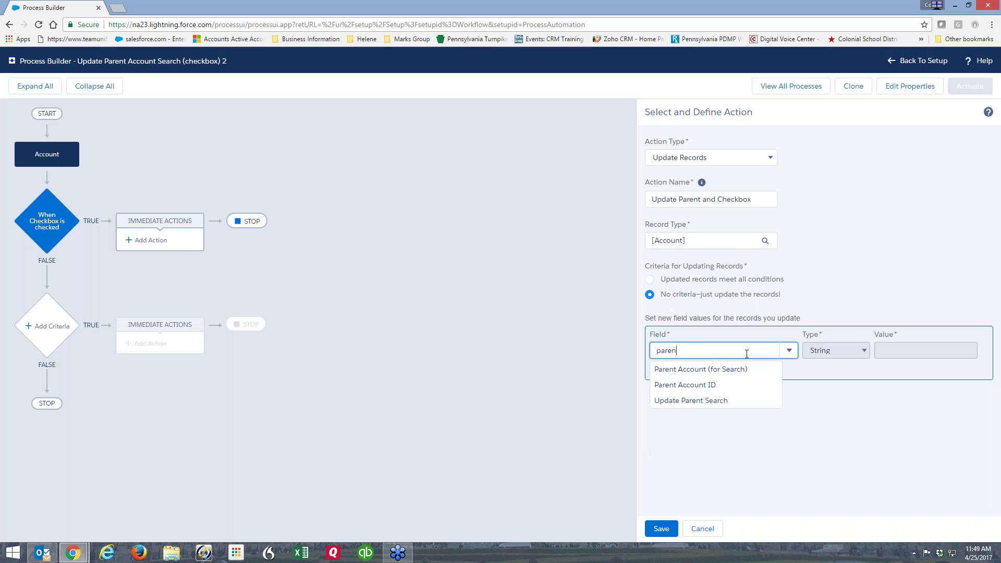
pyautogui.click(727, 371)
pyautogui.click(855, 354)
pyautogui.click(834, 374)
pyautogui.click(914, 352)
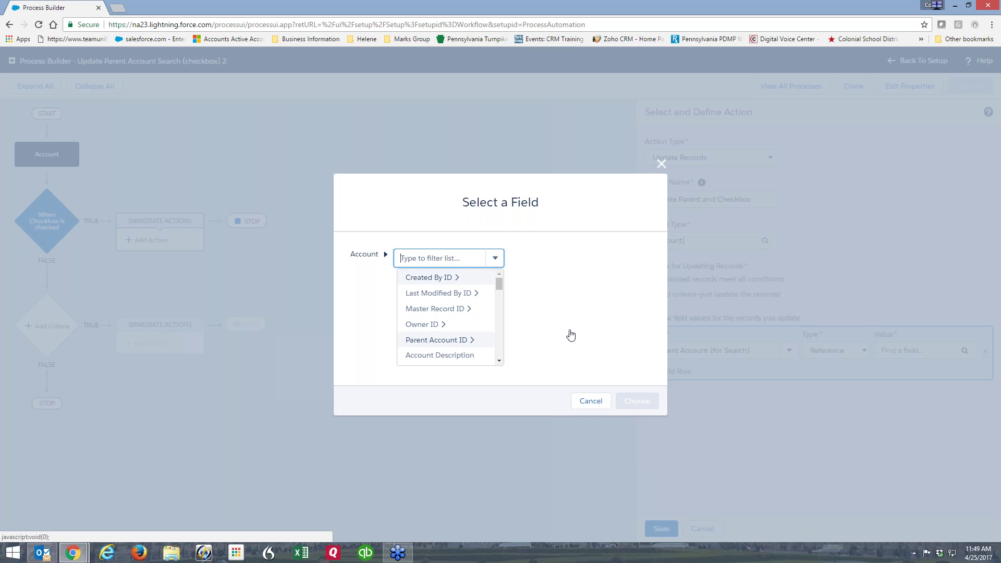
pyautogui.click(449, 340)
pyautogui.scroll(-3, 578, 331)
pyautogui.click(512, 319)
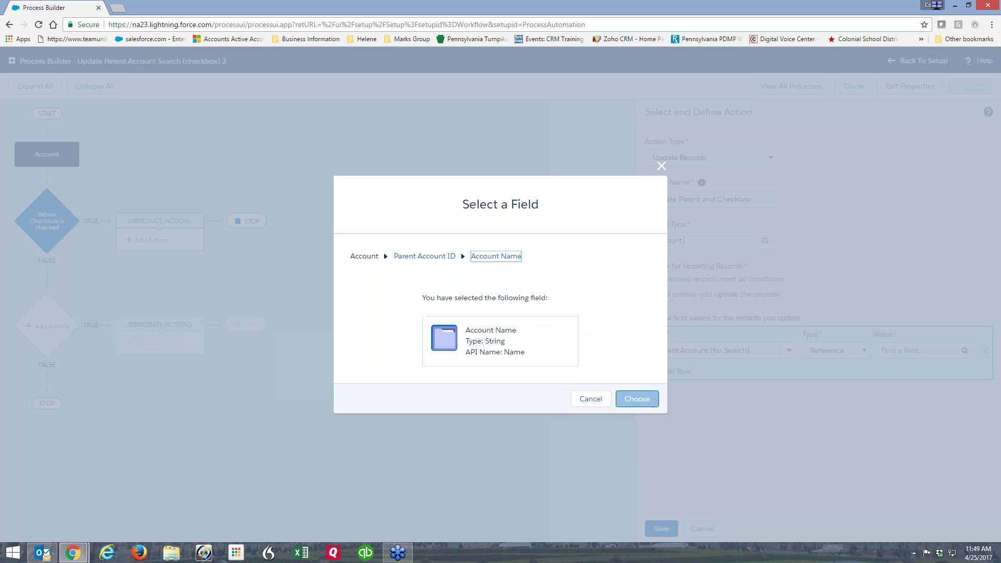
pyautogui.click(637, 400)
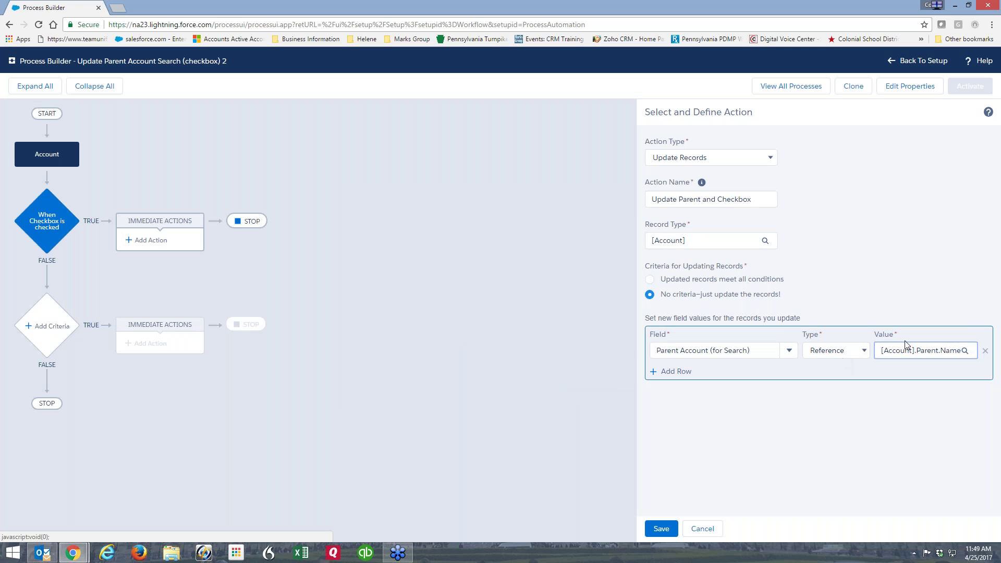
# Add a second field update setting Update Parent Search to the Boolean value False, and save the action.
pyautogui.click(673, 372)
pyautogui.click(790, 372)
pyautogui.moveTo(777, 397); pyautogui.dragTo(777, 459)
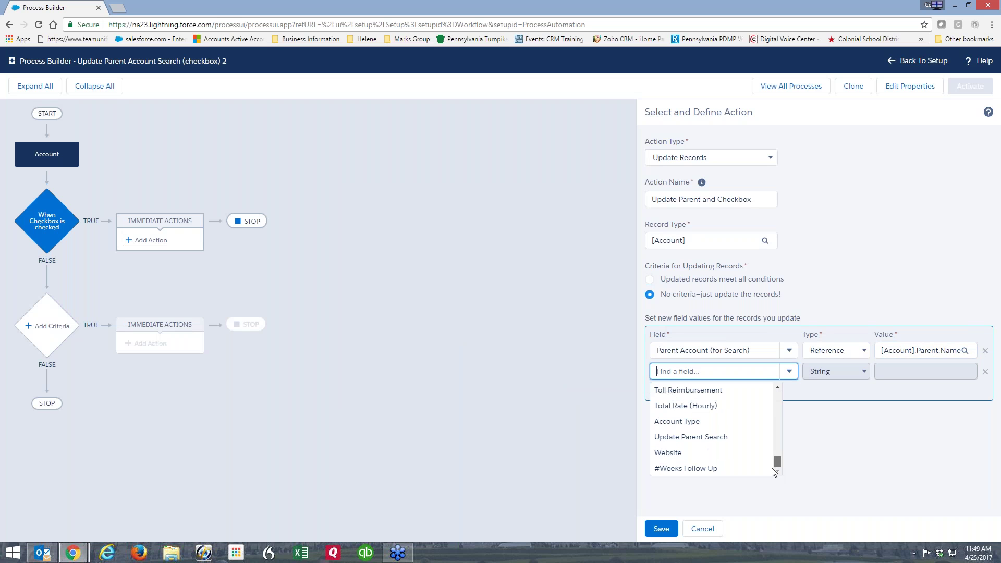
pyautogui.click(709, 439)
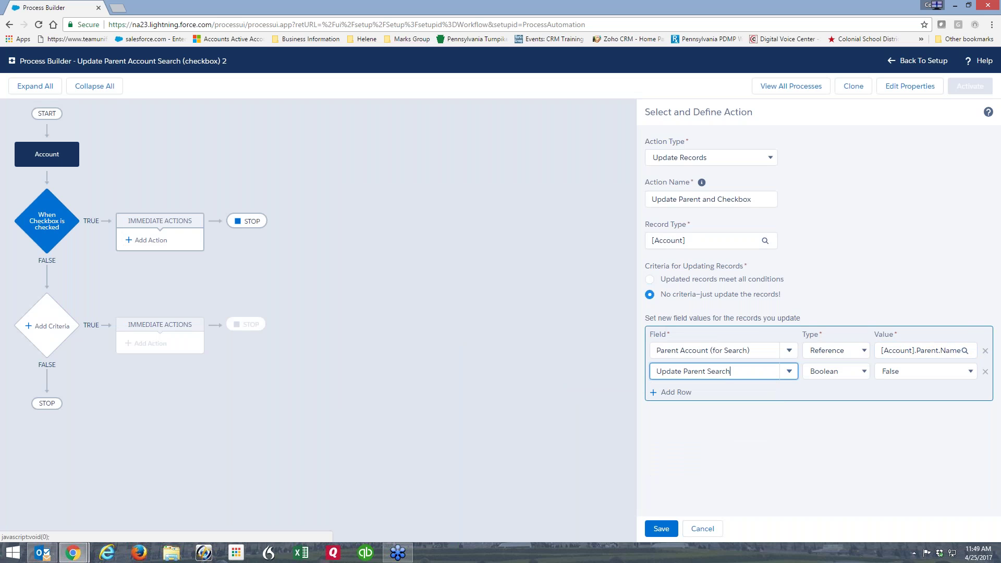
pyautogui.click(895, 373)
pyautogui.click(891, 397)
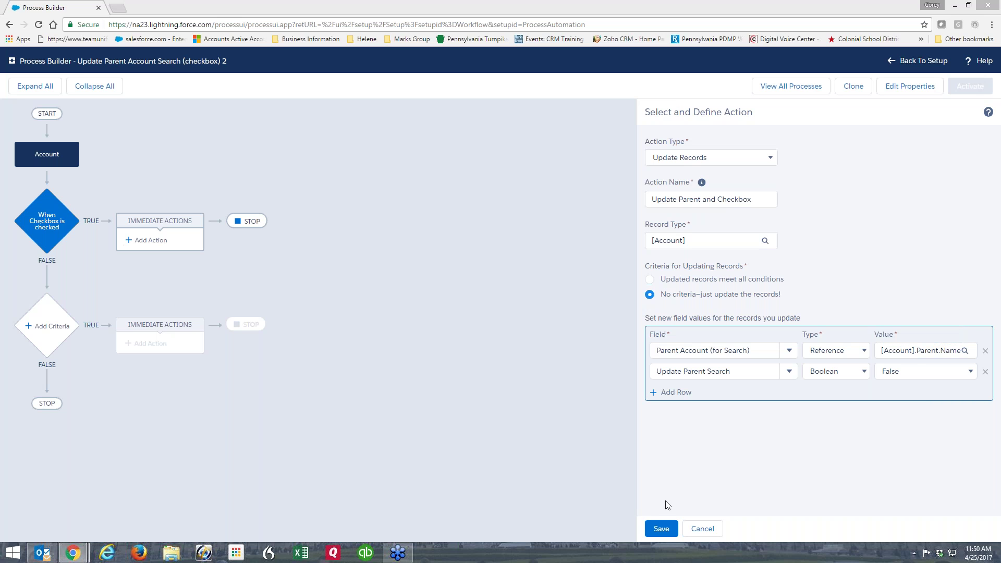
pyautogui.click(661, 528)
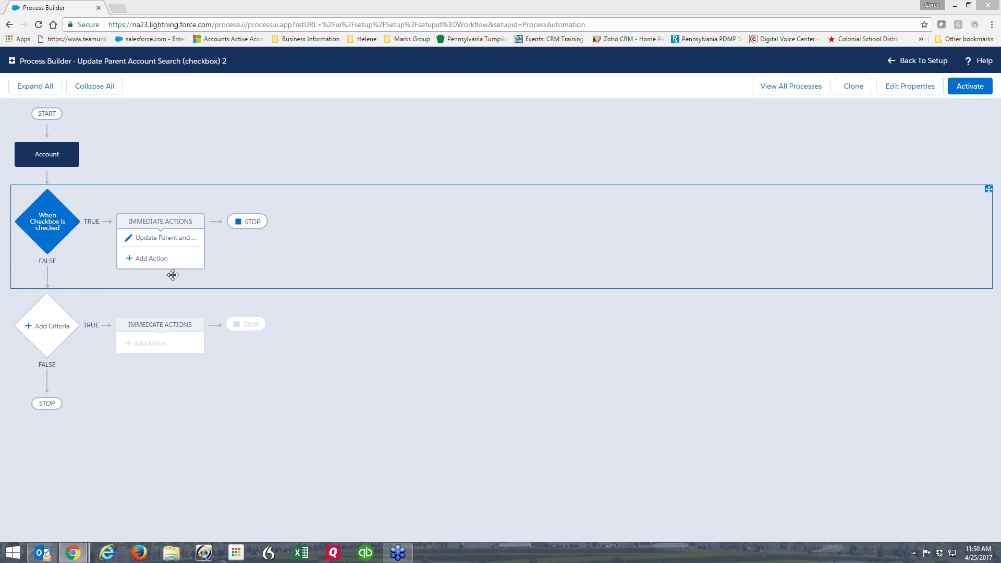
# Return to the list of all processes and delete Version 1 of Update Parent Account Search (checkbox) 2.
pyautogui.click(783, 88)
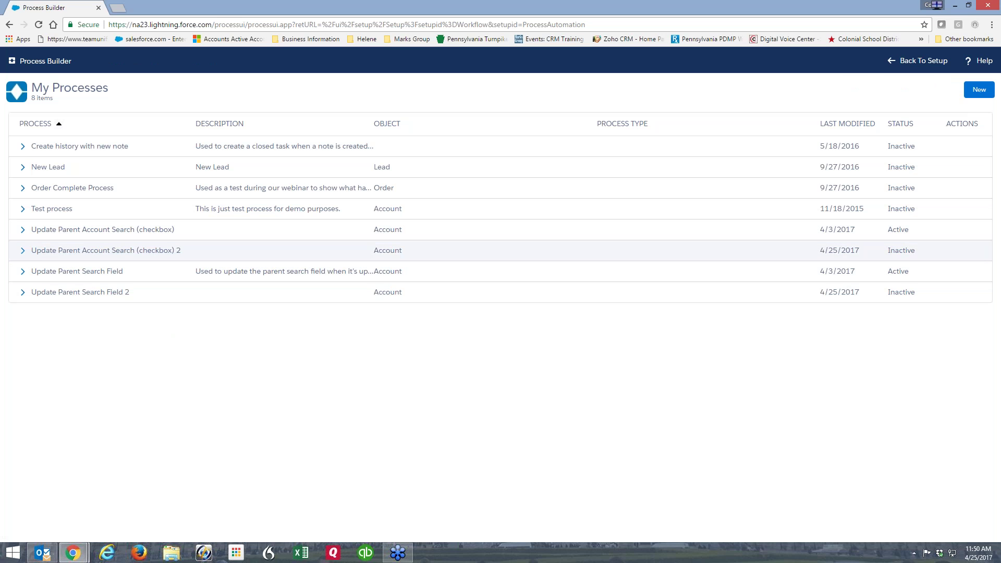
pyautogui.click(23, 251)
pyautogui.click(22, 251)
pyautogui.click(23, 251)
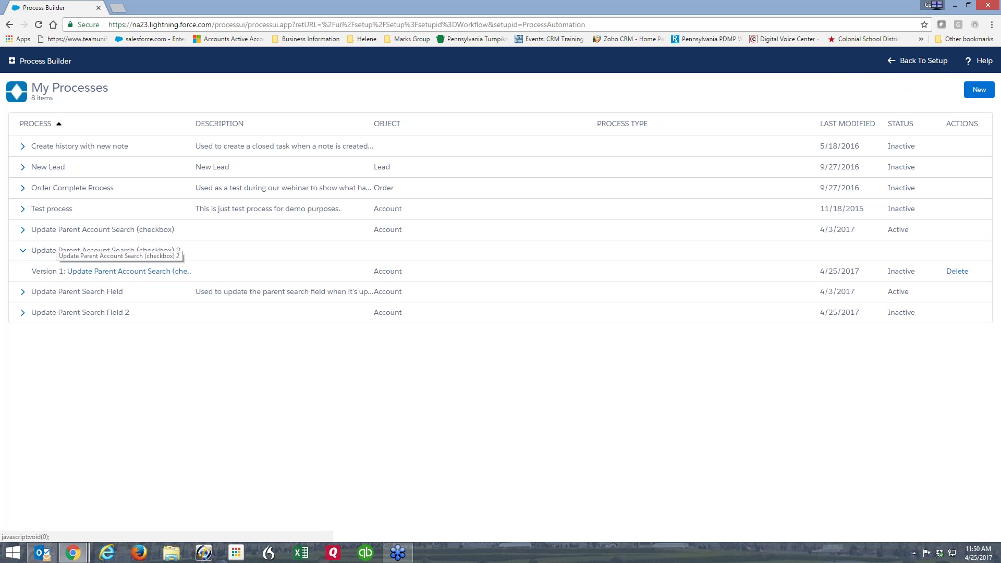
pyautogui.click(957, 272)
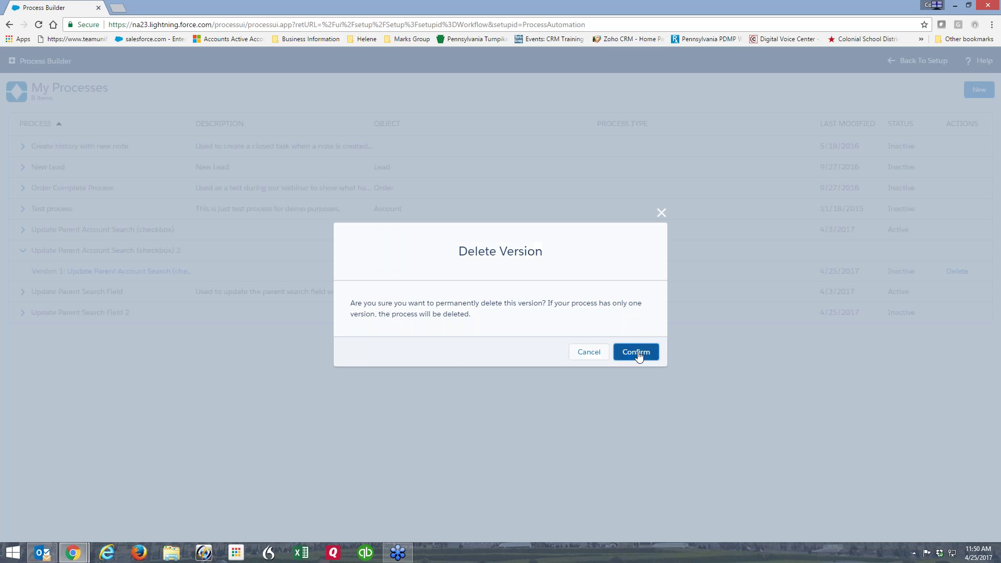
pyautogui.click(637, 354)
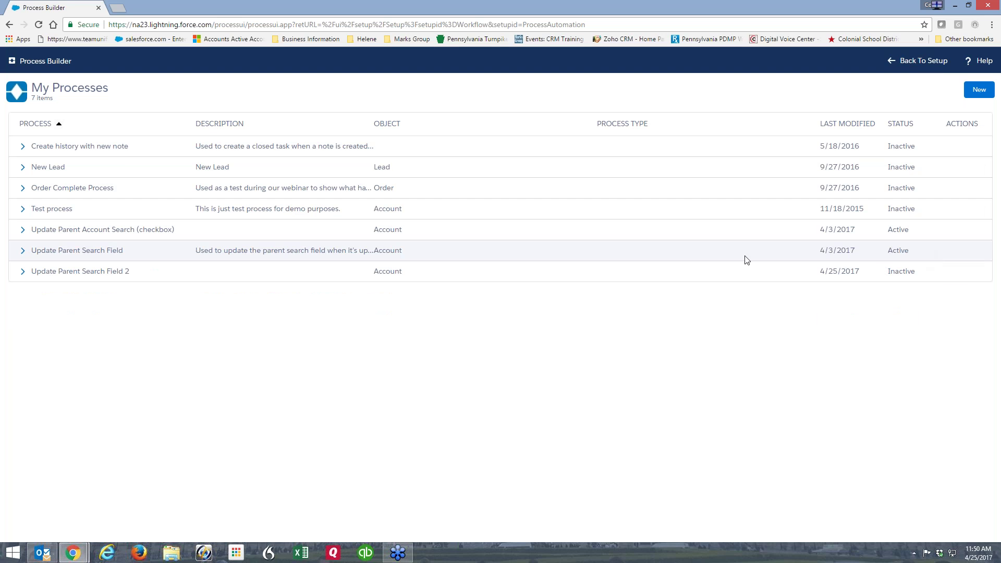
# Delete Version 1 of the Update Parent Search Field 2 process.
pyautogui.click(23, 271)
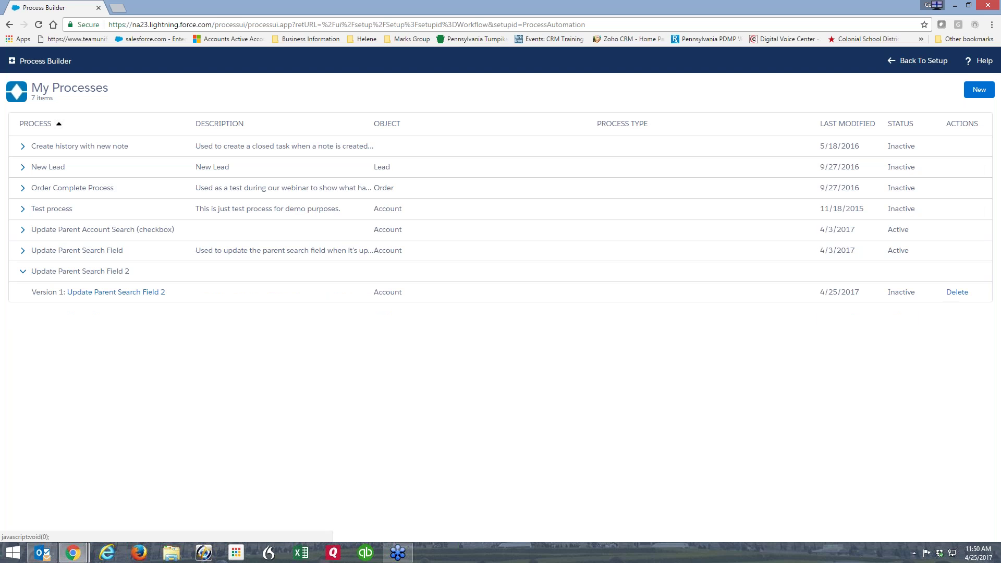
pyautogui.click(958, 292)
pyautogui.click(640, 354)
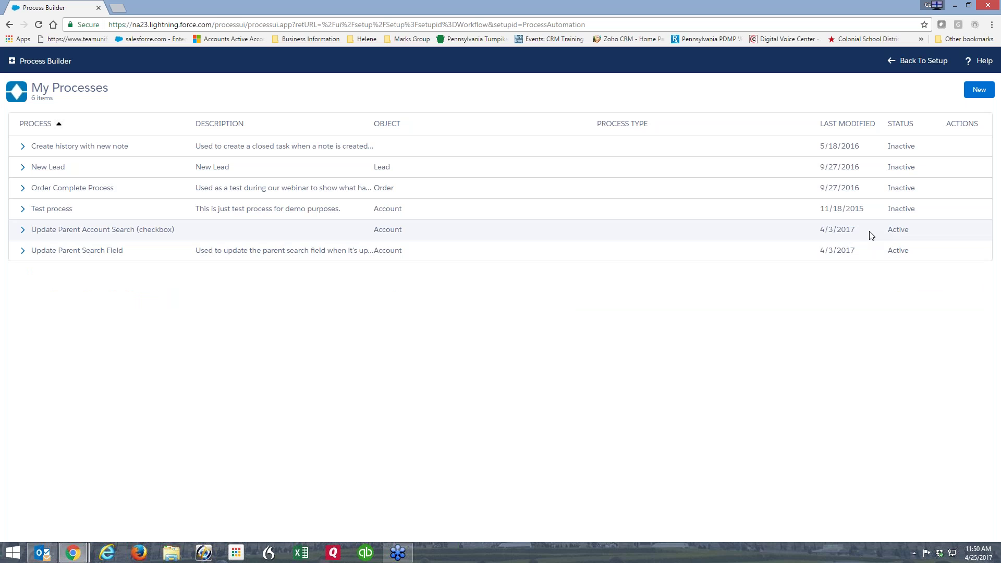
# Return to Setup from the process list and open the Search Layouts of the Account object.
pyautogui.click(919, 68)
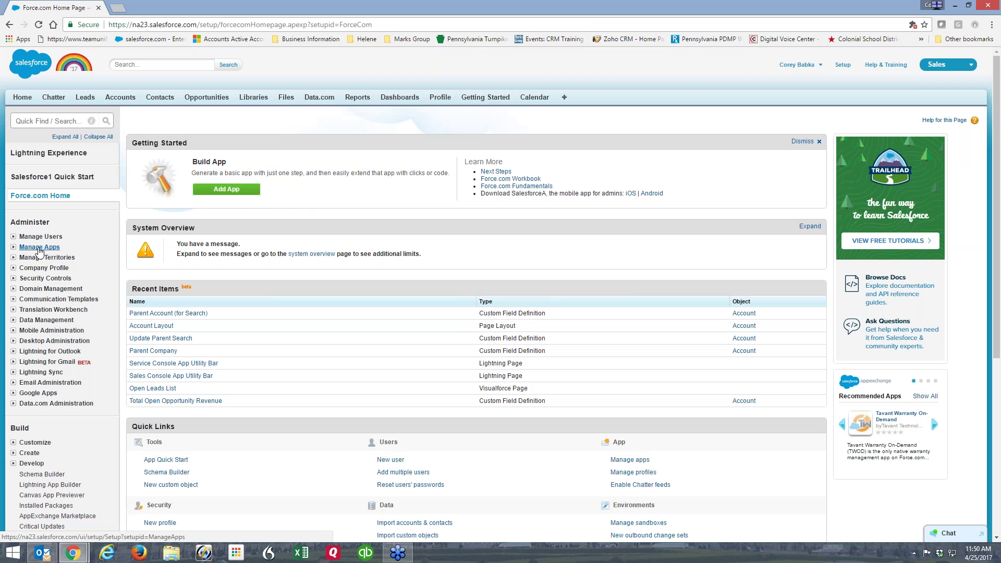
pyautogui.scroll(-3, 54, 344)
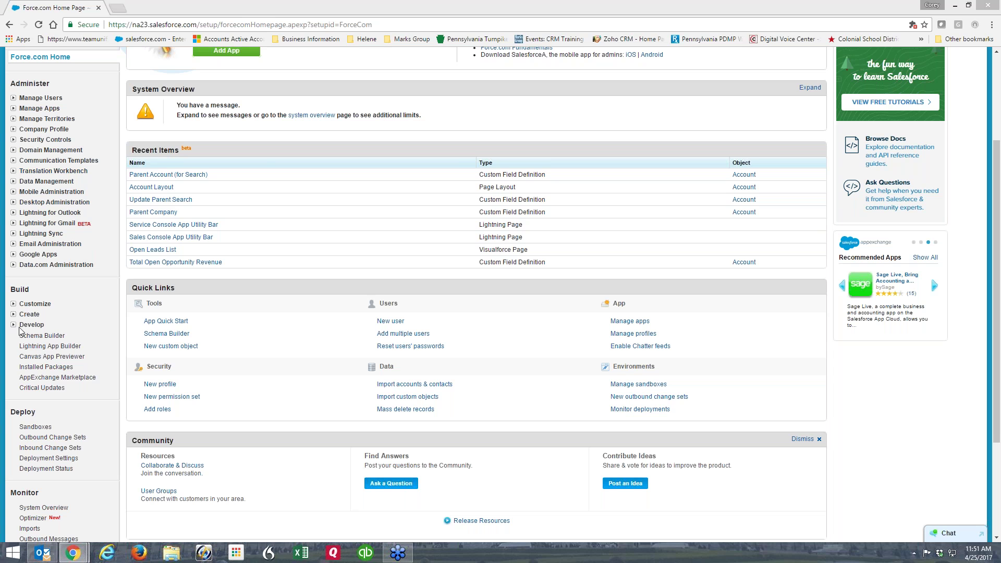
pyautogui.click(14, 304)
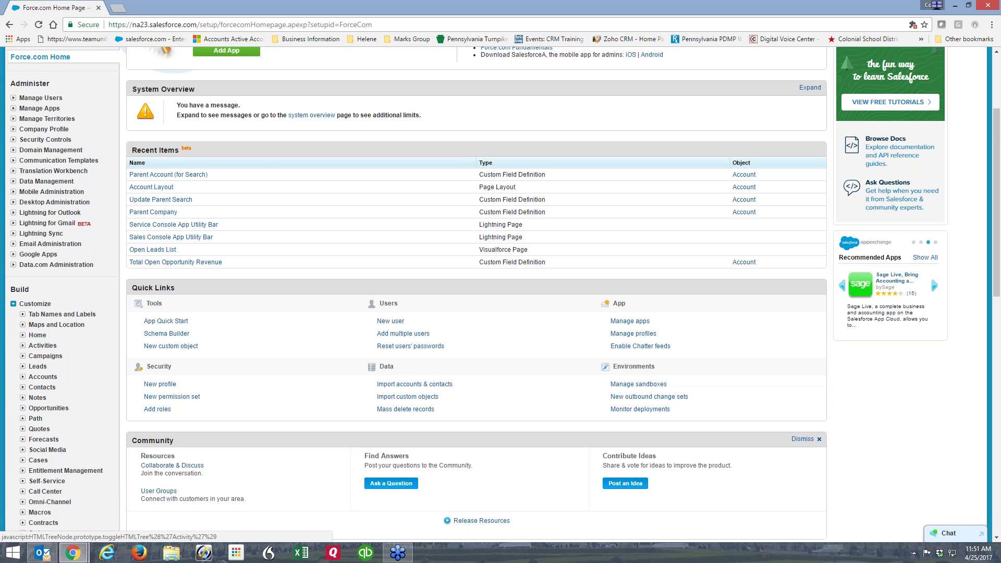
pyautogui.click(23, 376)
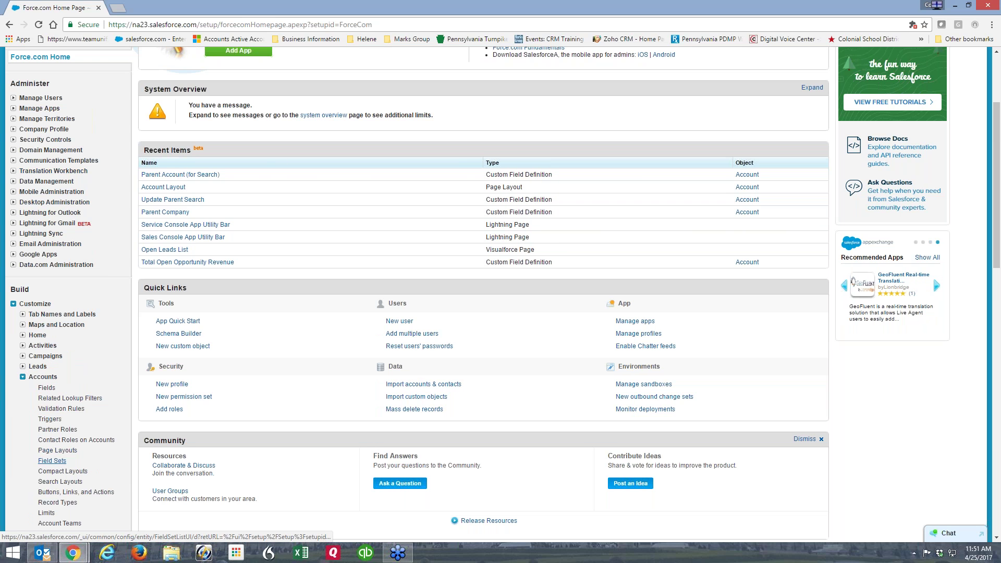
pyautogui.click(66, 487)
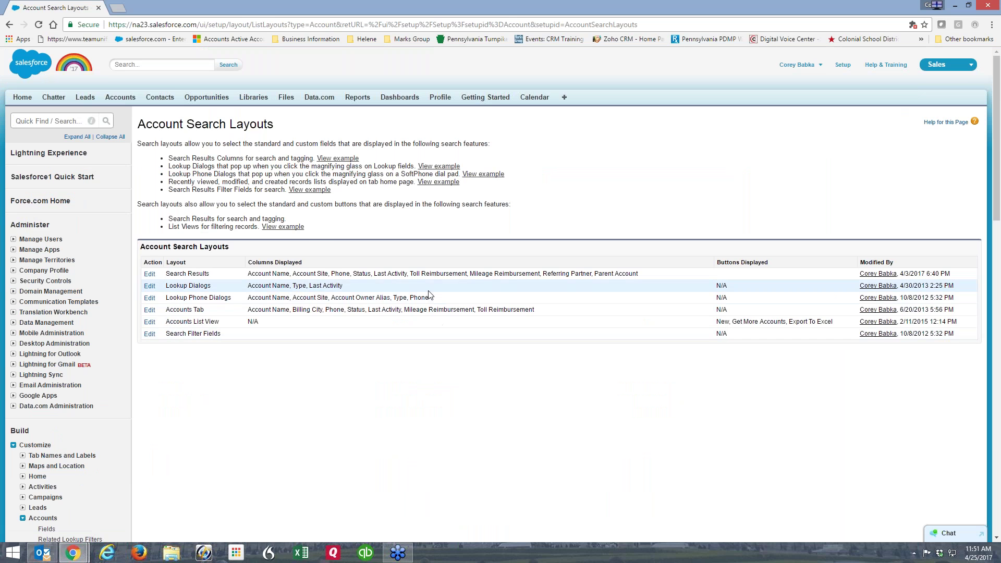
# Check the Account Search Results layout for Parent Account among its selected fields, and leave without saving.
pyautogui.click(150, 274)
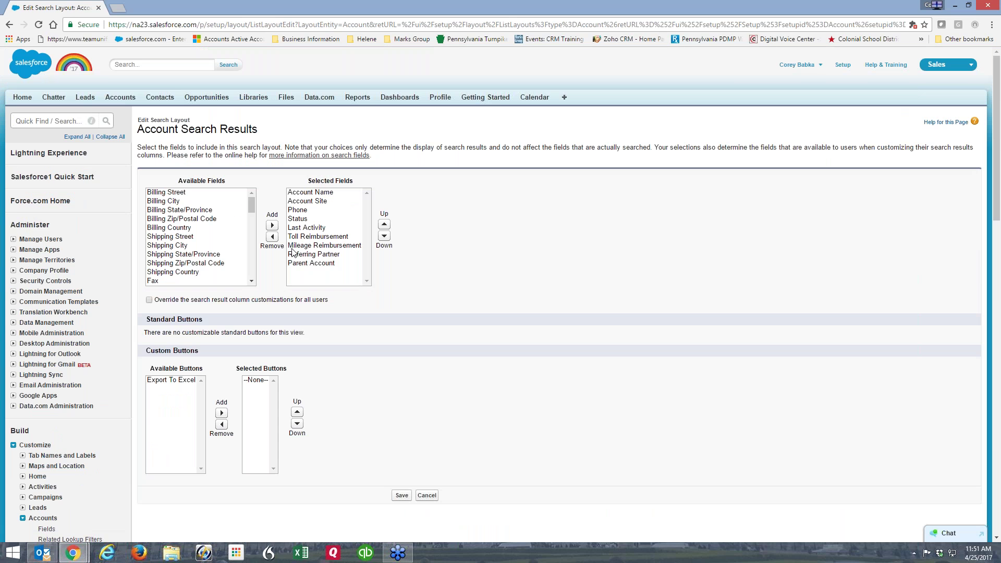
pyautogui.click(309, 264)
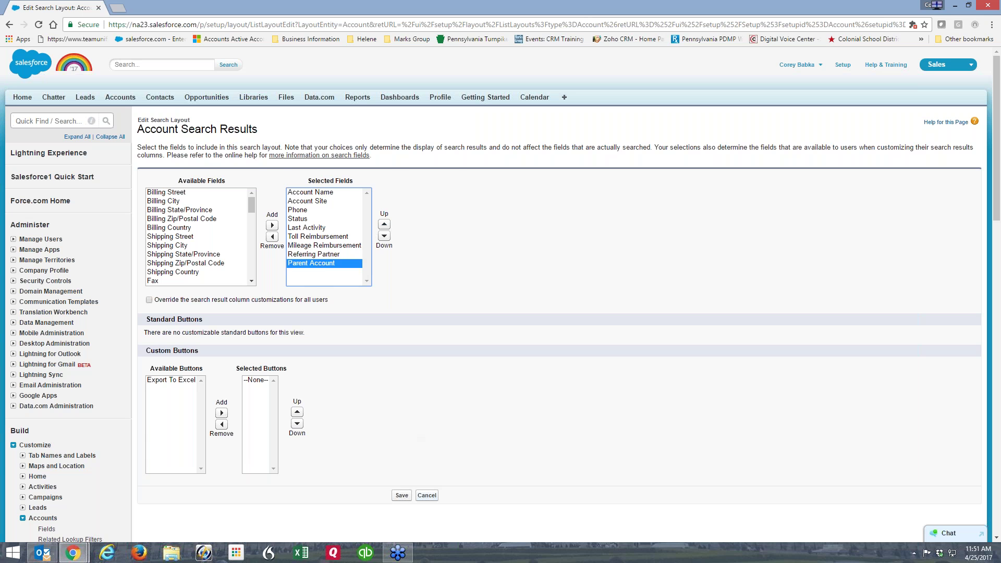
pyautogui.click(426, 496)
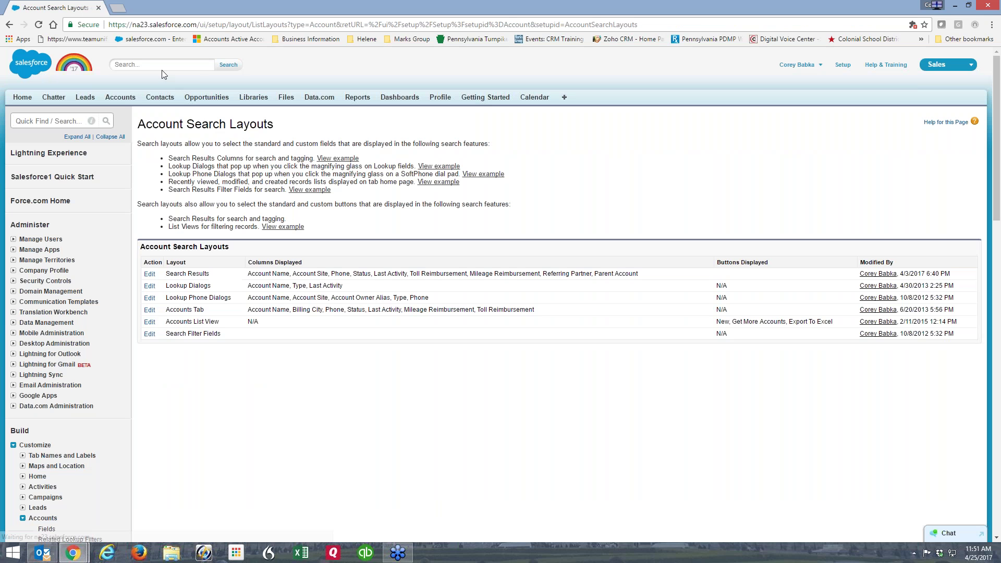
# Search globally for "the sourc", and repeat the search as a starts-with search for "the sour*".
pyautogui.write('the sourc')
pyautogui.press('Return')
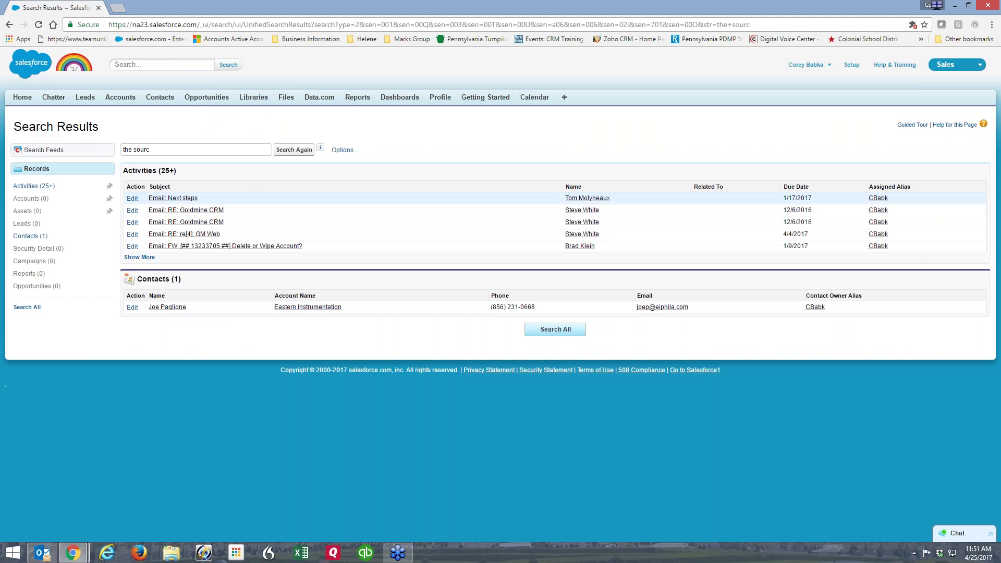
pyautogui.click(157, 64)
pyautogui.write('the sour')
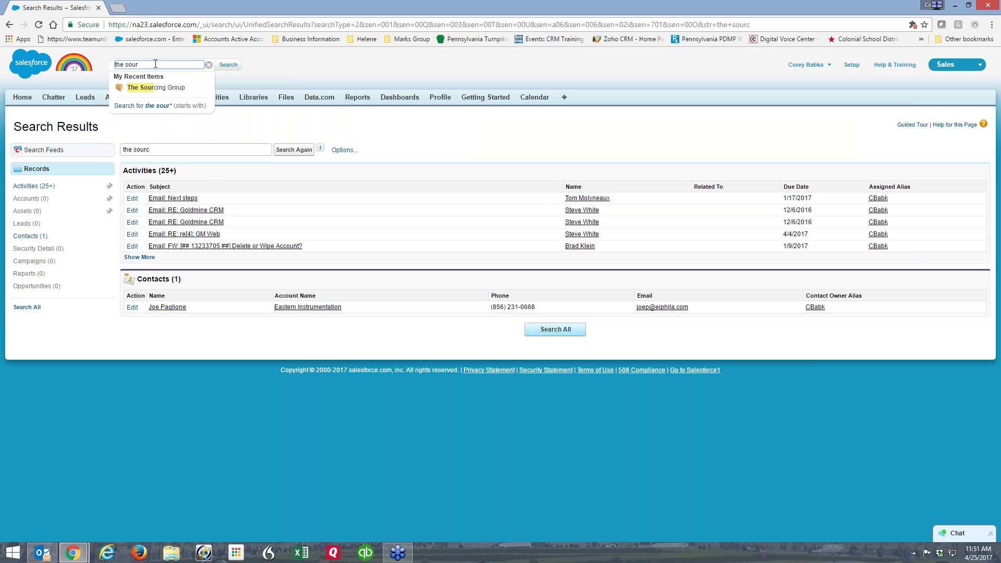
pyautogui.press('Return')
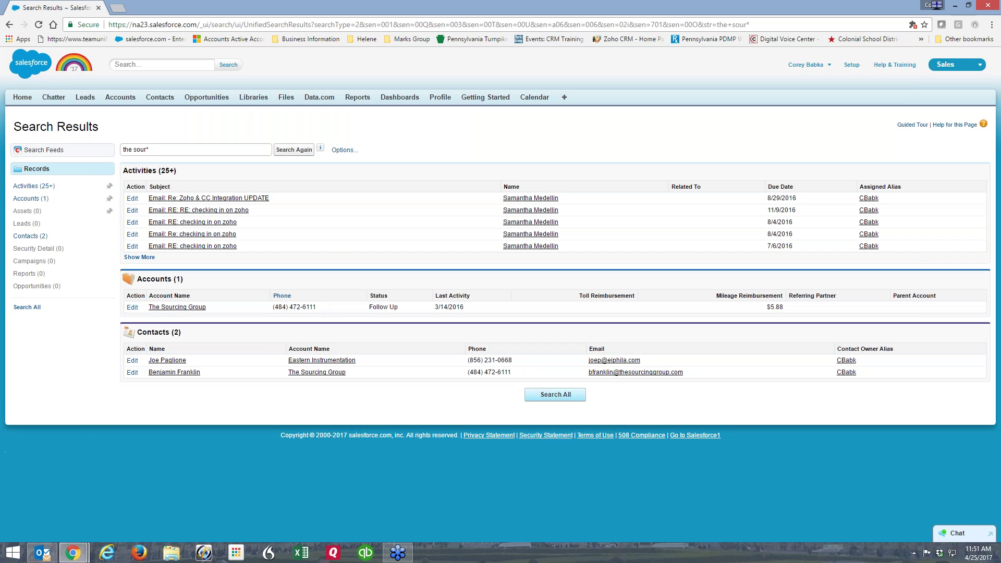
# Open Falcon Capital Partners, LLC from the account hierarchy of The Sourcing Group.
pyautogui.click(178, 308)
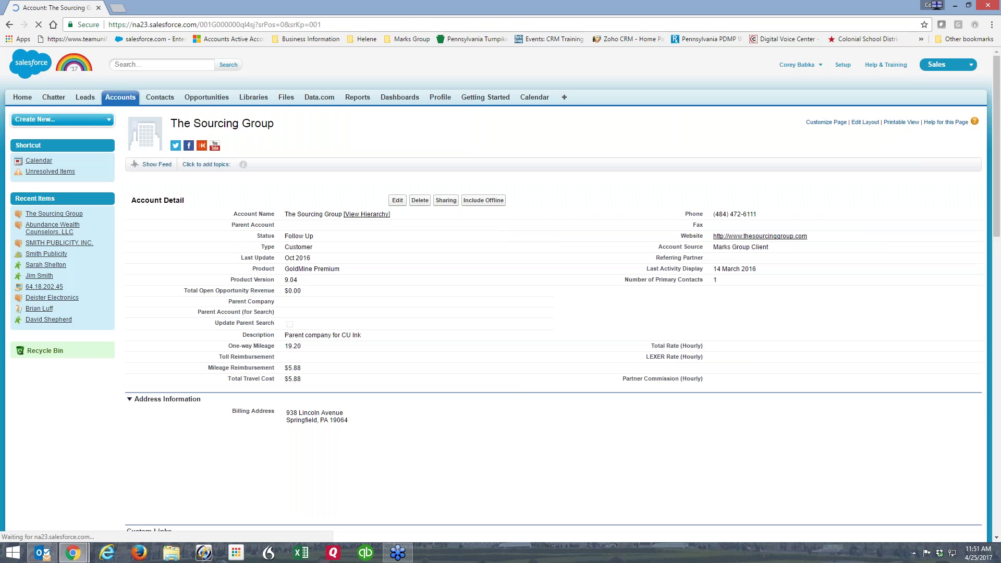
pyautogui.click(367, 215)
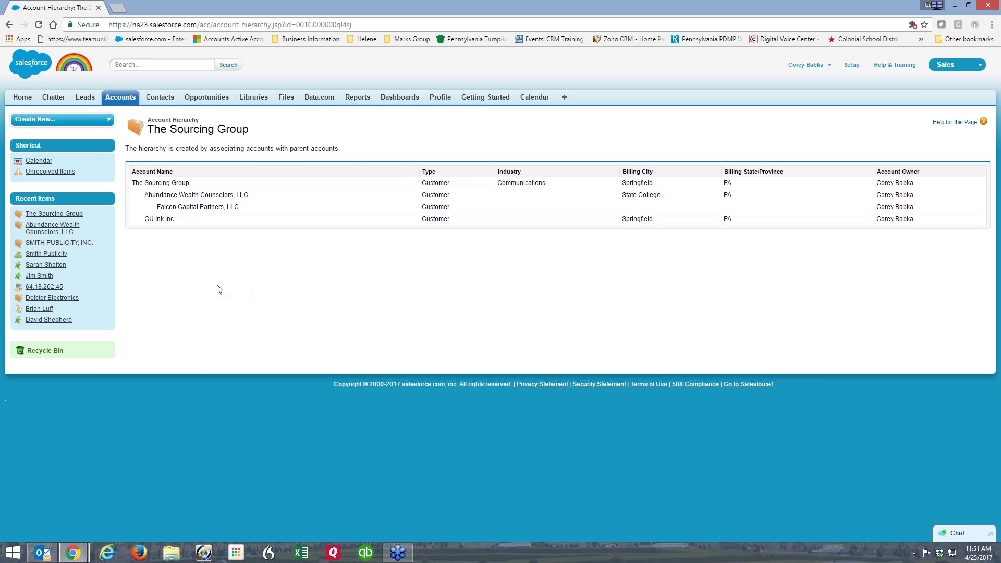
pyautogui.click(201, 208)
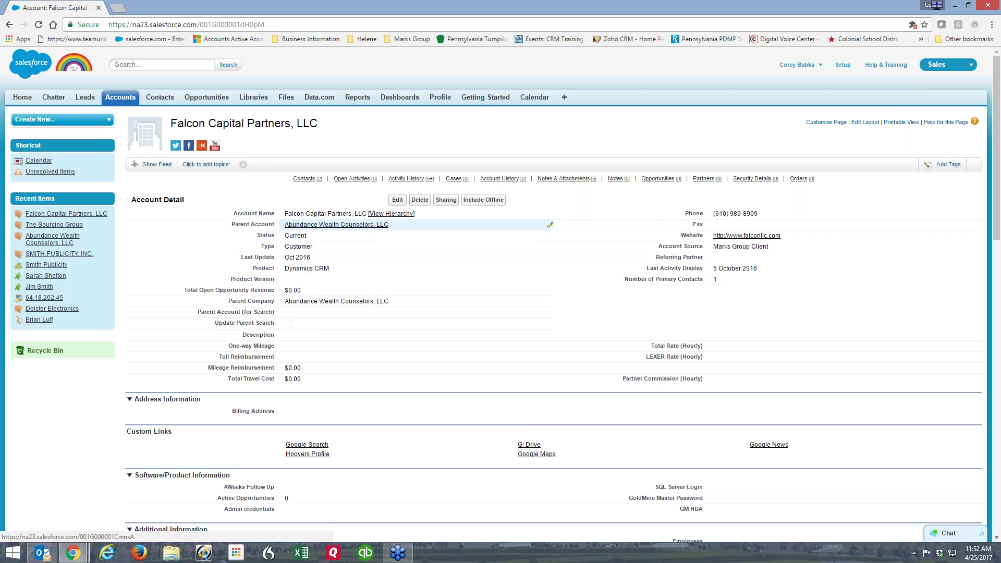
# Clear the Parent Account of Falcon Capital Partners, LLC and save the record.
pyautogui.doubleClick(402, 230)
pyautogui.press('BackSpace')
pyautogui.click(397, 230)
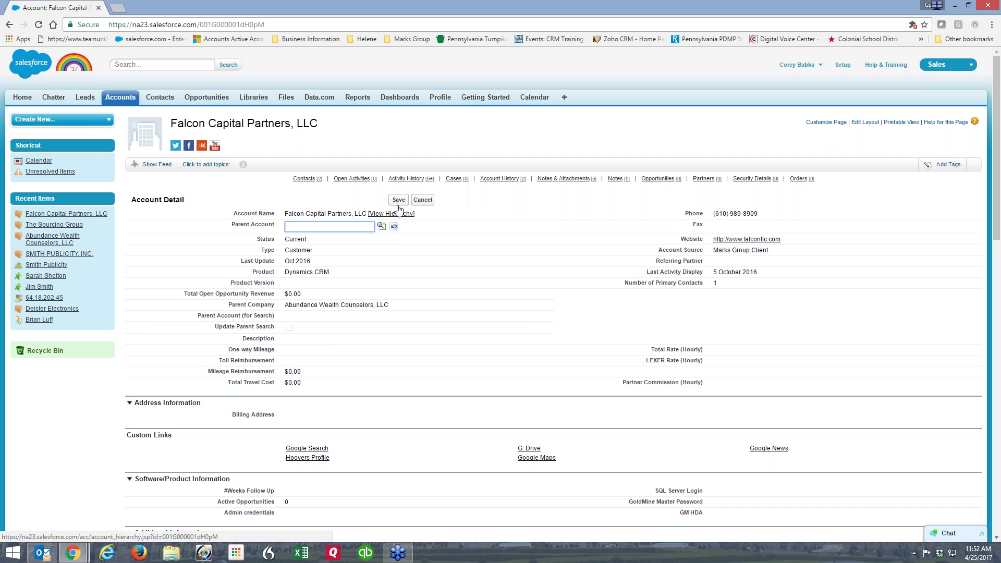
pyautogui.click(399, 200)
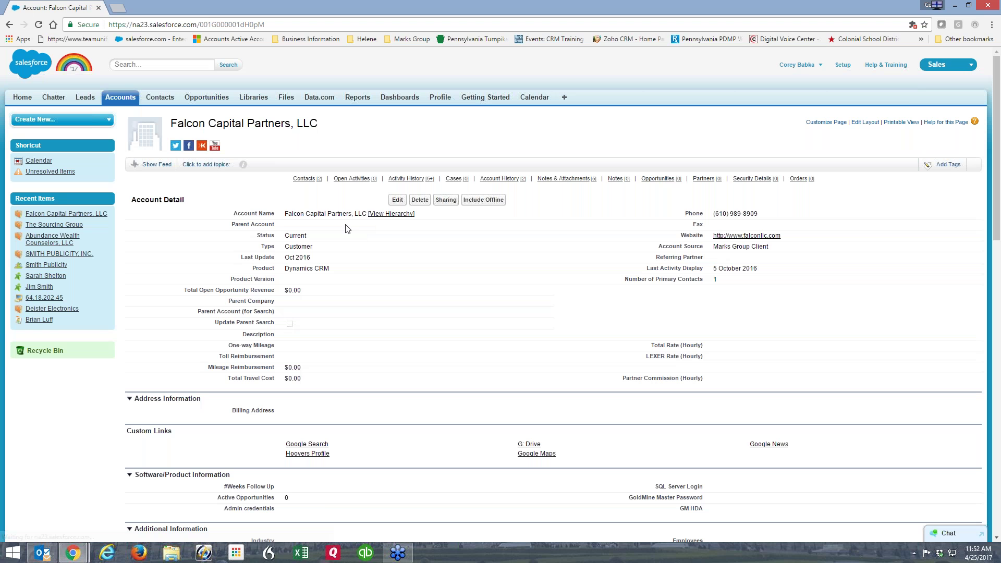
# Look up "abundance" to set the Parent Account to Abundance Wealth Counselors, LLC, and save the record.
pyautogui.doubleClick(313, 225)
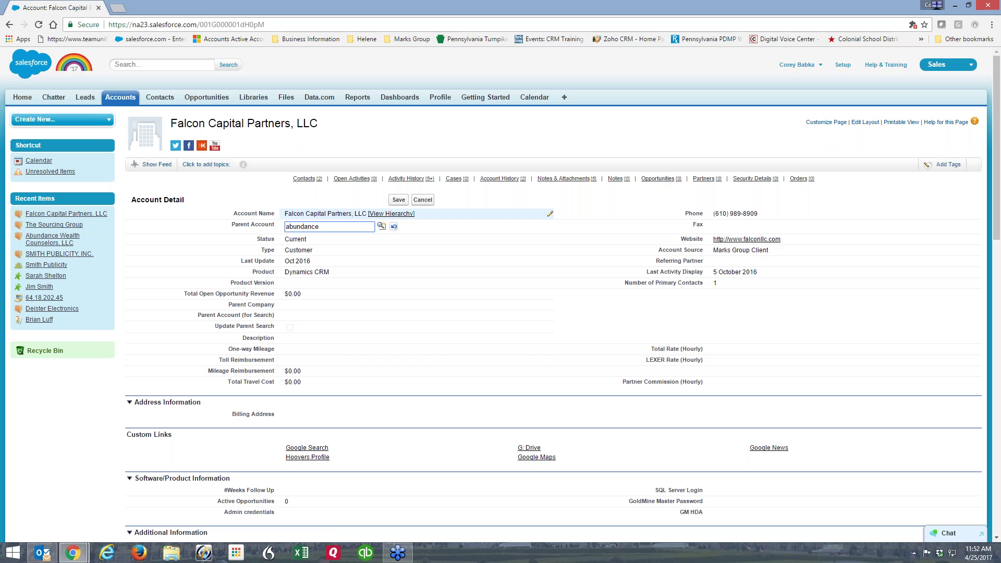
pyautogui.click(382, 226)
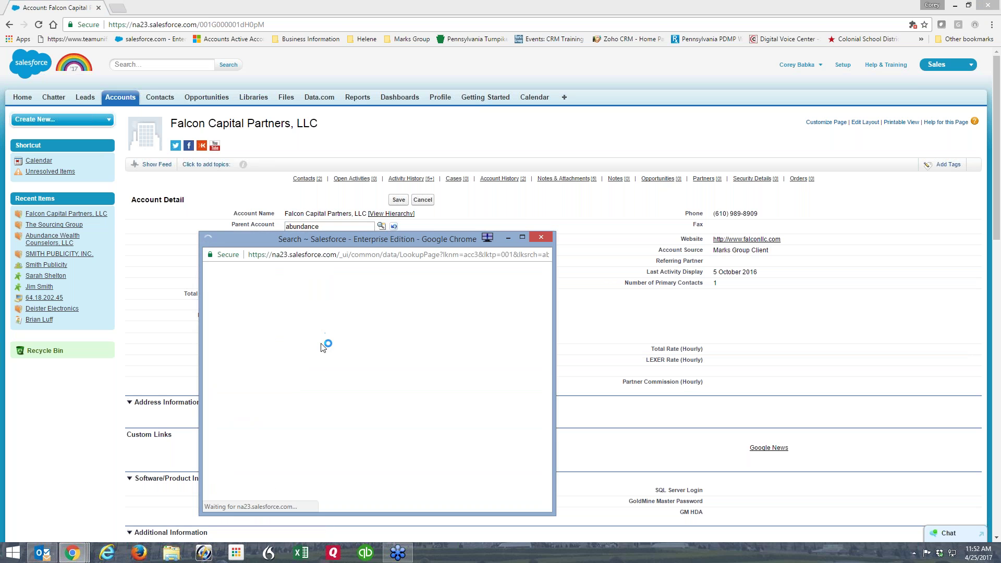
pyautogui.click(256, 372)
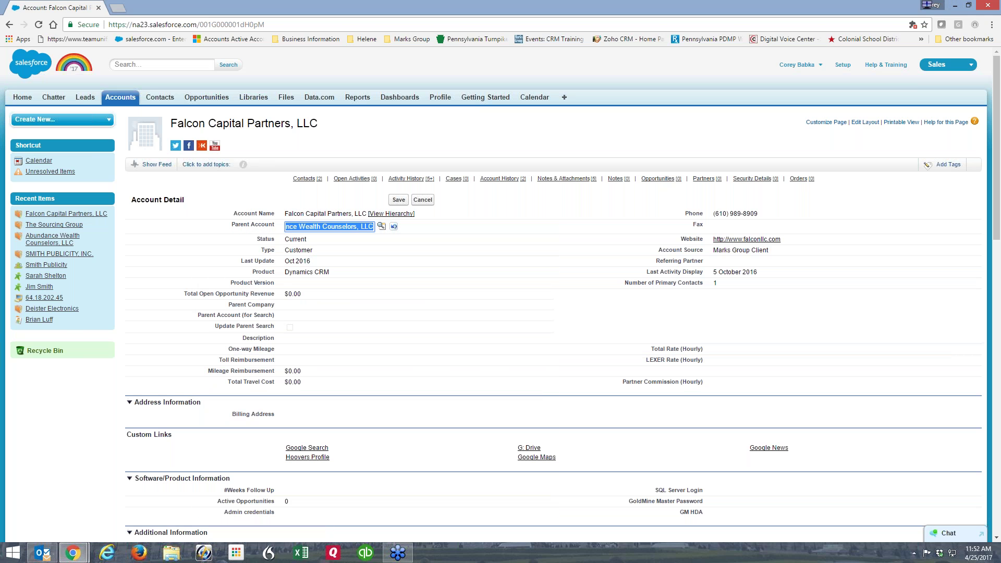
pyautogui.click(398, 200)
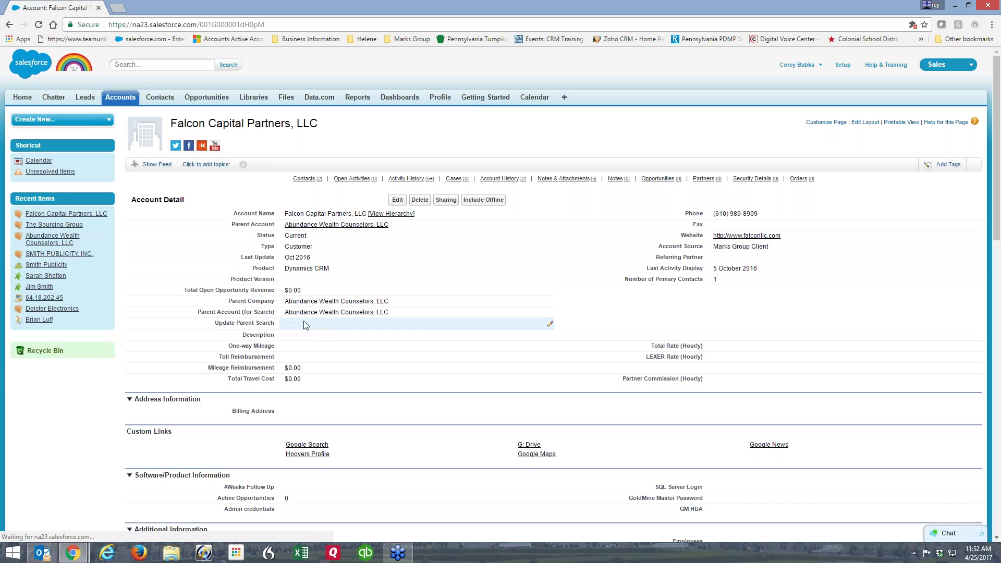
# Check the account's Parent Company and Parent Account (for Search) values, and run a global search for "abundance".
pyautogui.moveTo(395, 307); pyautogui.dragTo(284, 302)
pyautogui.doubleClick(398, 314)
pyautogui.moveTo(396, 313); pyautogui.dragTo(285, 312)
pyautogui.click(81, 399)
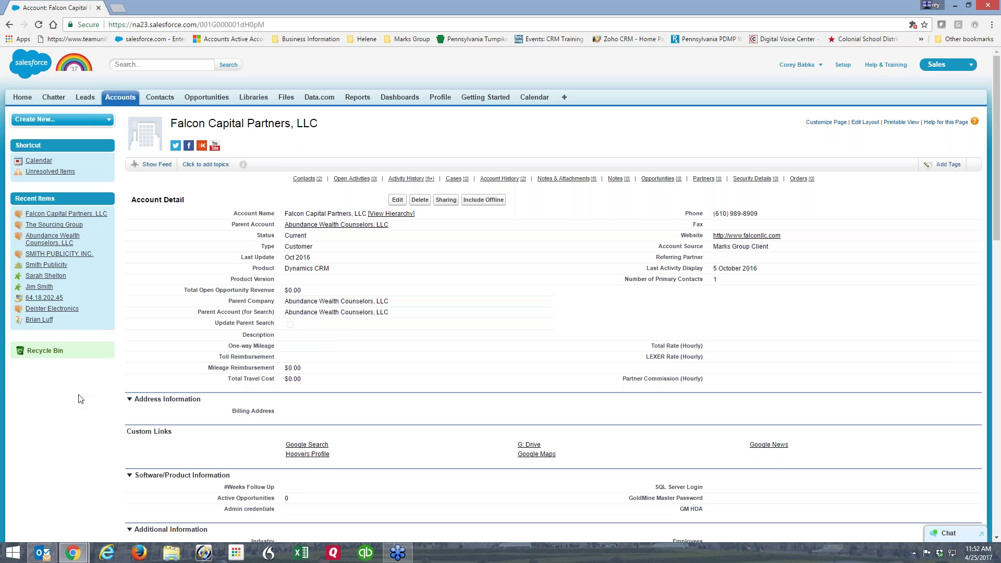
pyautogui.click(166, 63)
pyautogui.write('abundance')
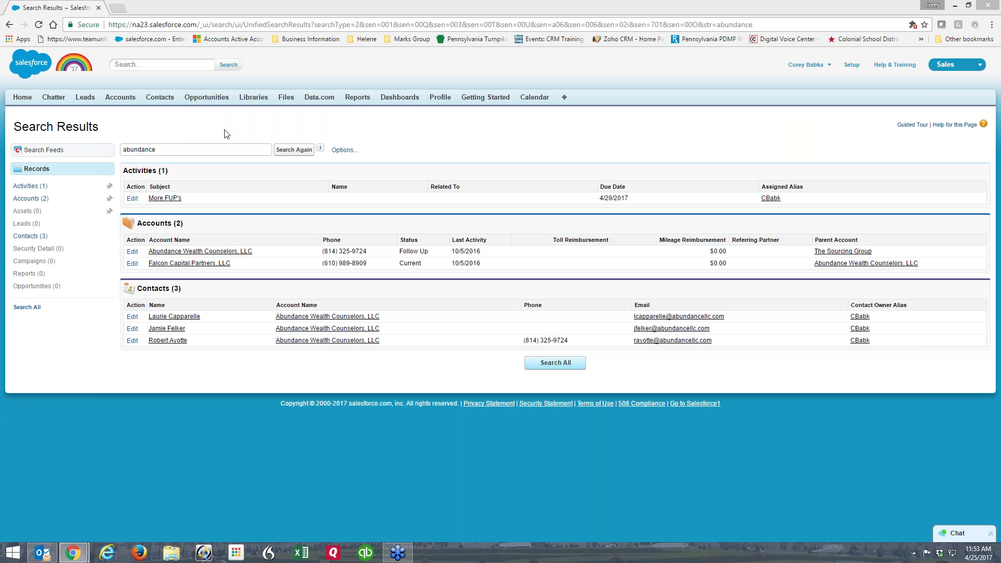
# Review the filter criteria of the Accounts with Parents list view and save it to display the list.
pyautogui.click(121, 97)
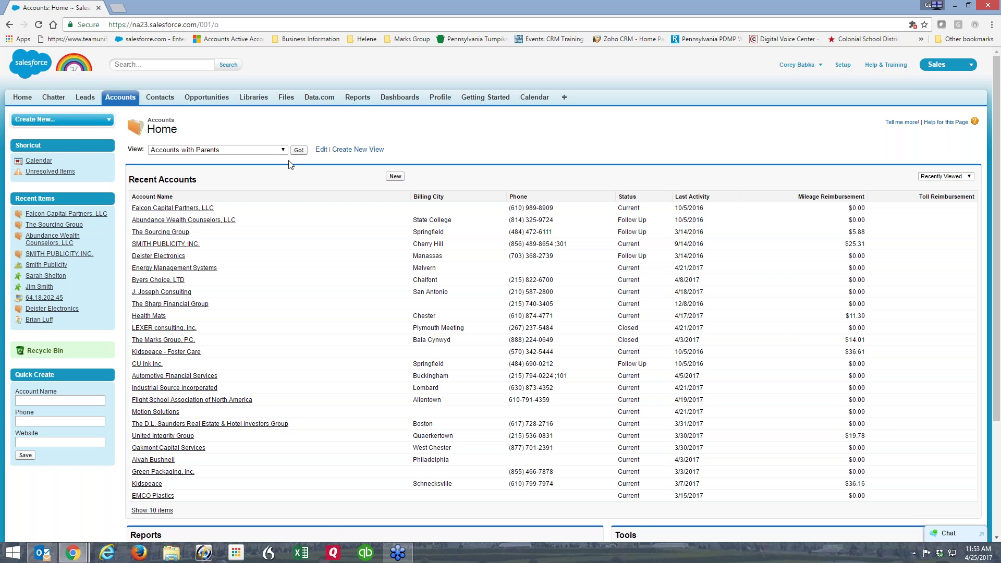
pyautogui.click(321, 150)
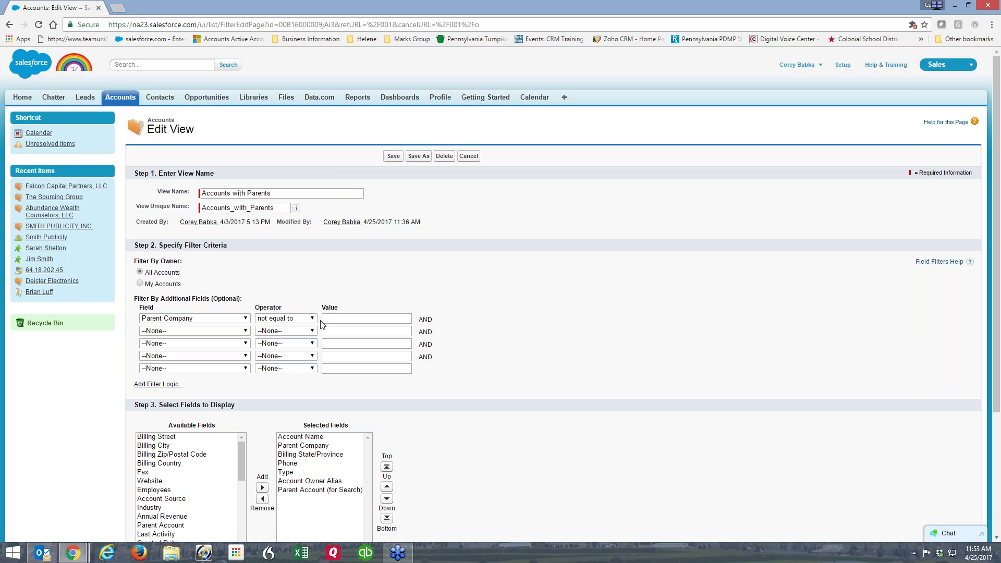
pyautogui.click(394, 156)
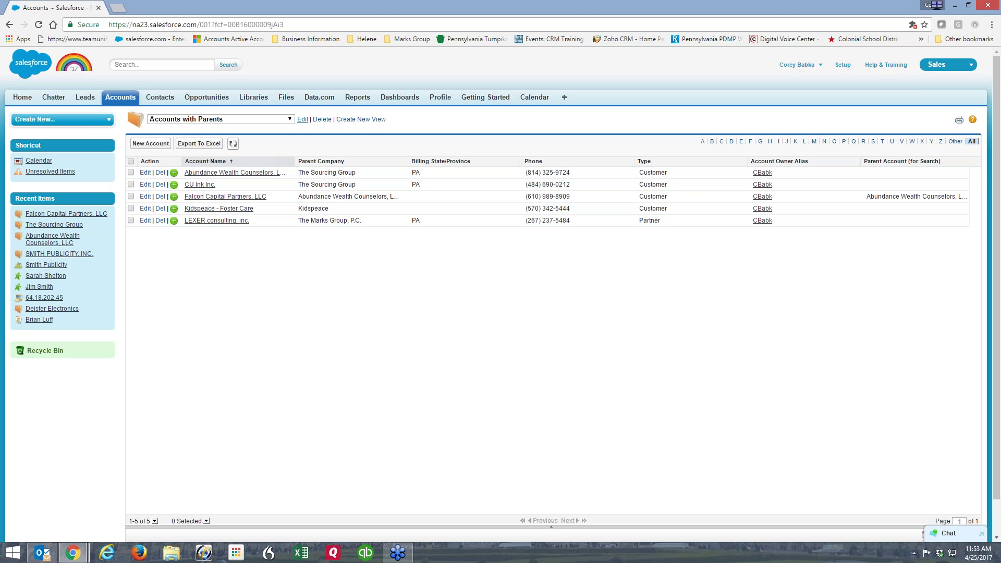
# Add a filter for Parent Account (for Search) equals blank to the Accounts with Parents view, save it and refresh the list.
pyautogui.click(302, 119)
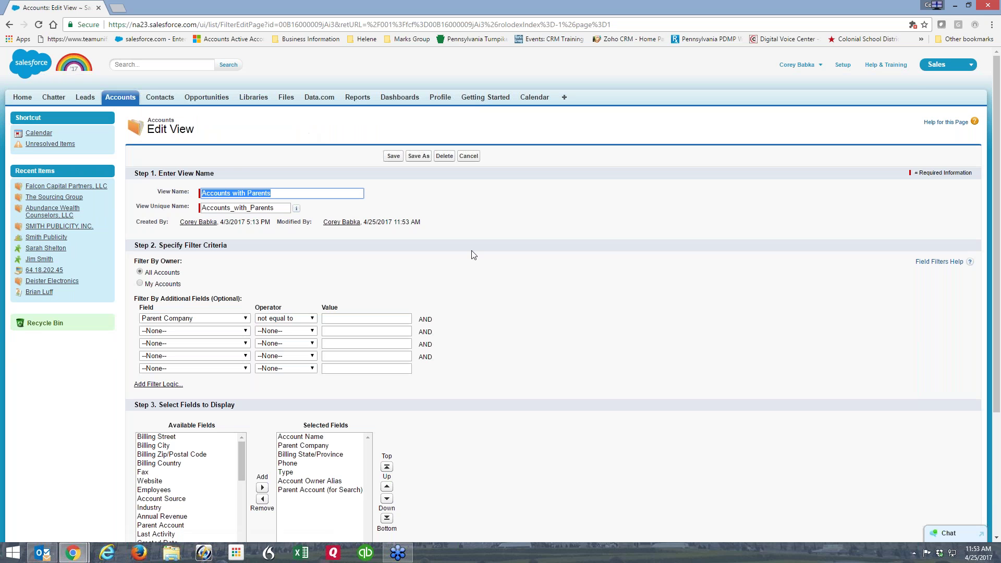
pyautogui.click(230, 332)
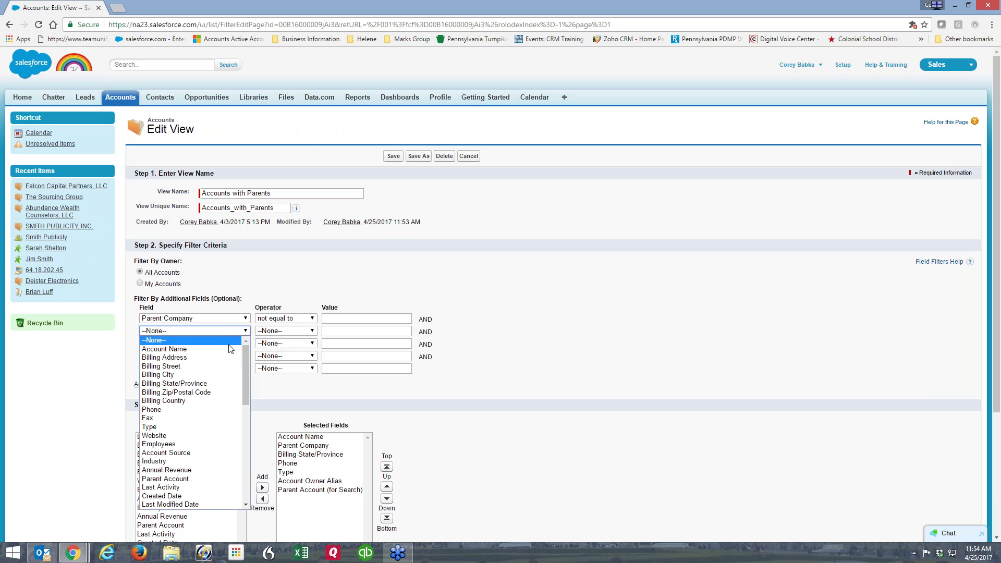
pyautogui.scroll(-10, 230, 417)
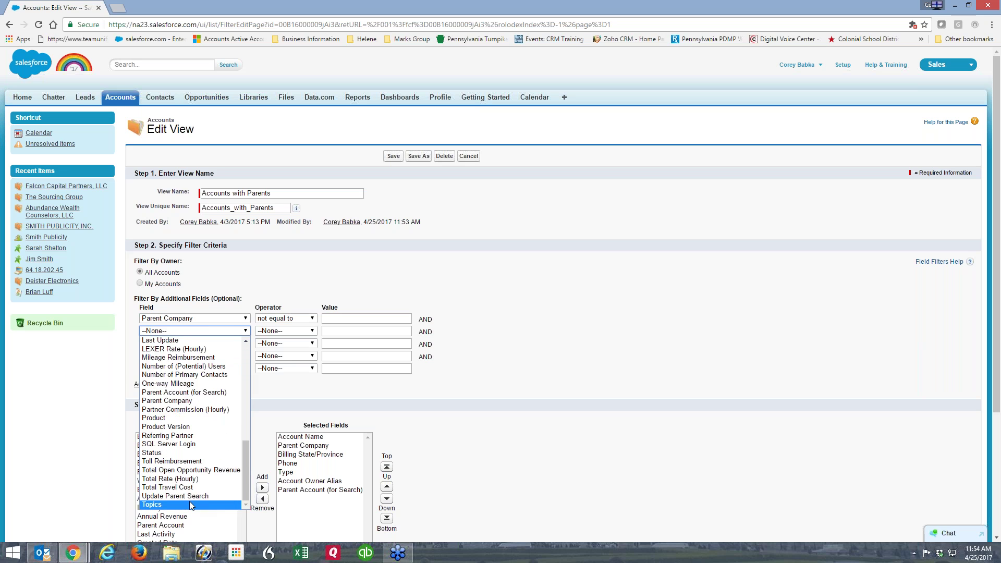
pyautogui.click(182, 496)
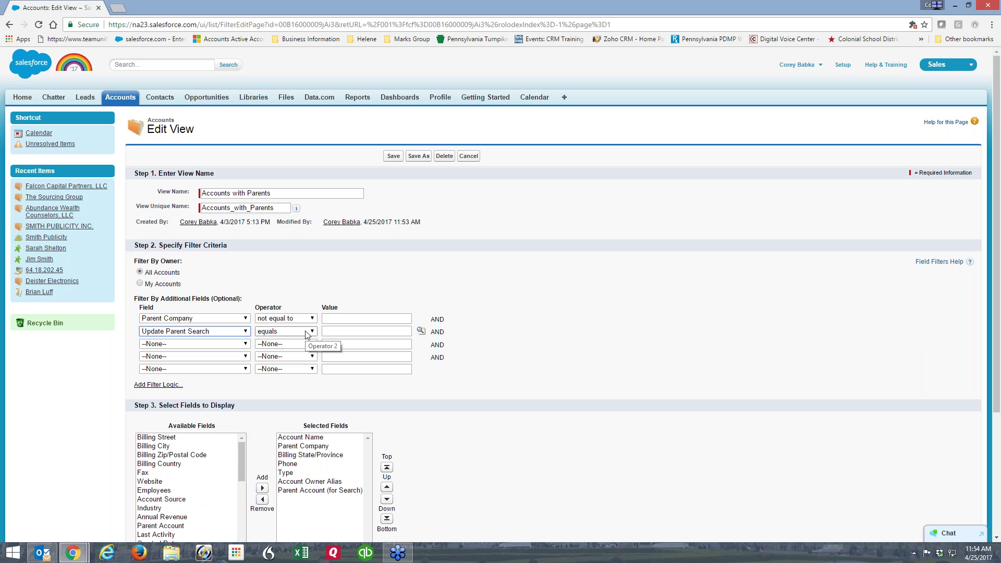
pyautogui.click(243, 334)
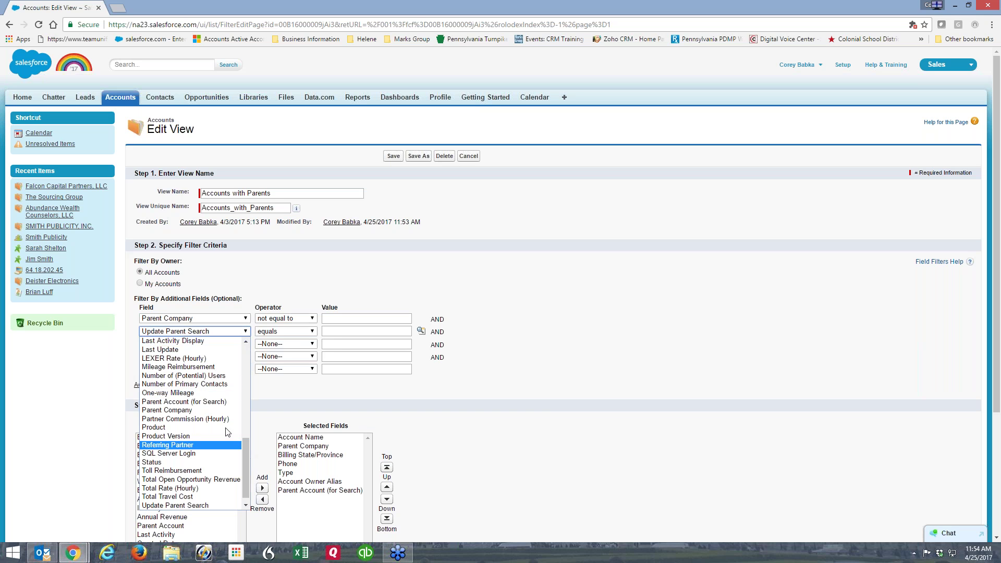
pyautogui.press('Escape')
pyautogui.press('Up')
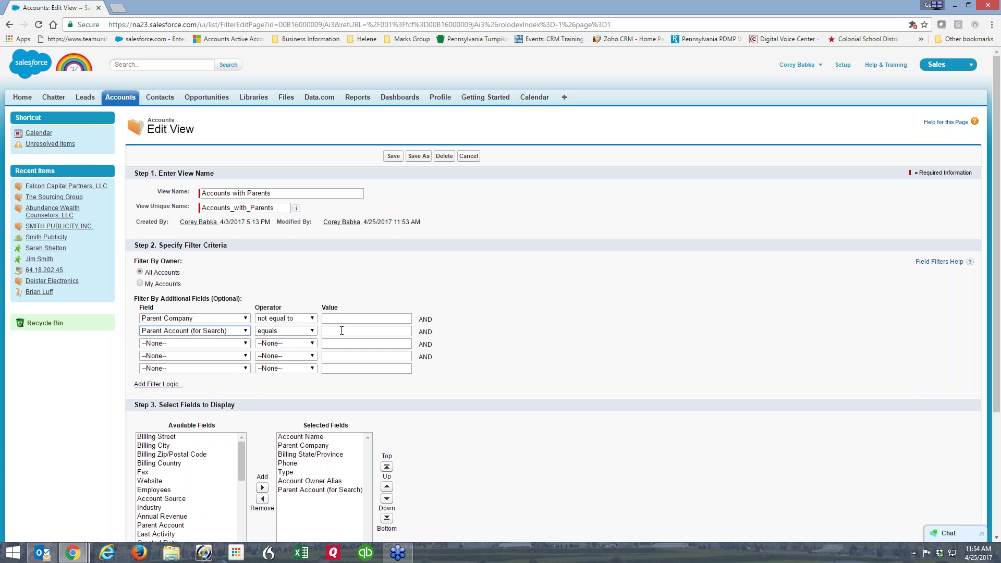
pyautogui.click(393, 156)
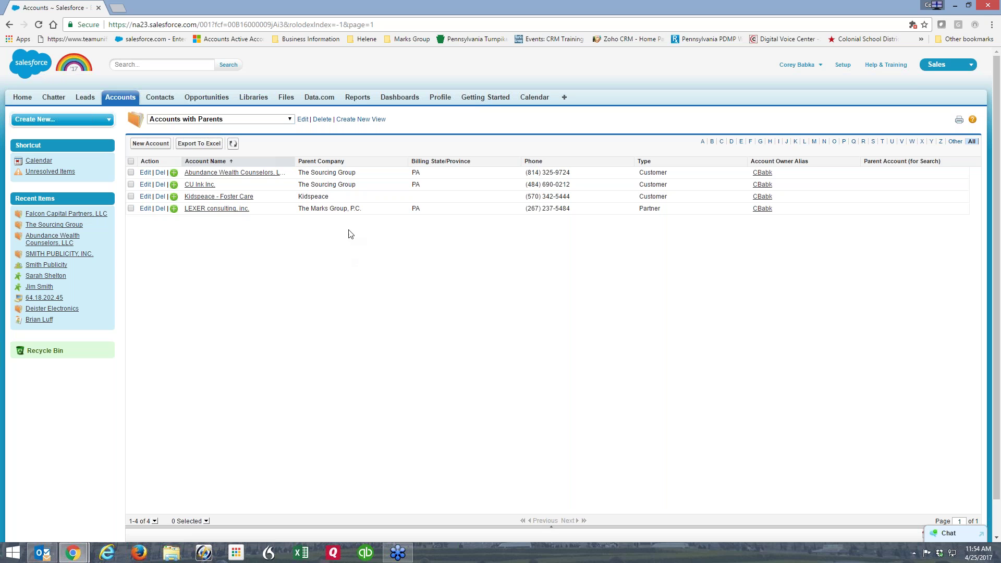
pyautogui.click(233, 145)
# Edit the Accounts with Parents view again and add Update Parent Search to its displayed fields.
pyautogui.click(302, 119)
pyautogui.click(582, 274)
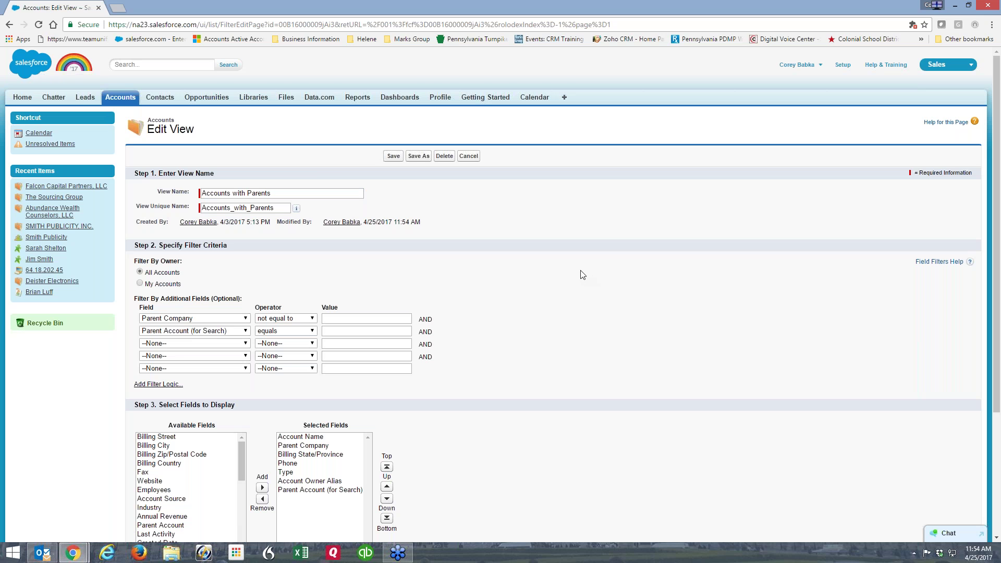
pyautogui.scroll(-1, 580, 373)
pyautogui.scroll(-3, 549, 355)
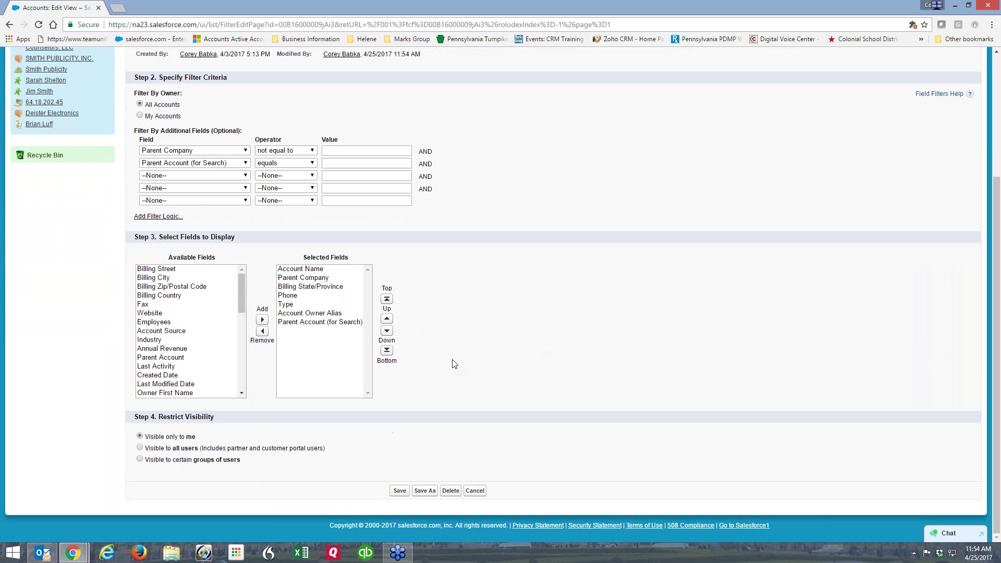
pyautogui.moveTo(244, 290); pyautogui.dragTo(243, 367)
pyautogui.click(185, 376)
pyautogui.click(263, 320)
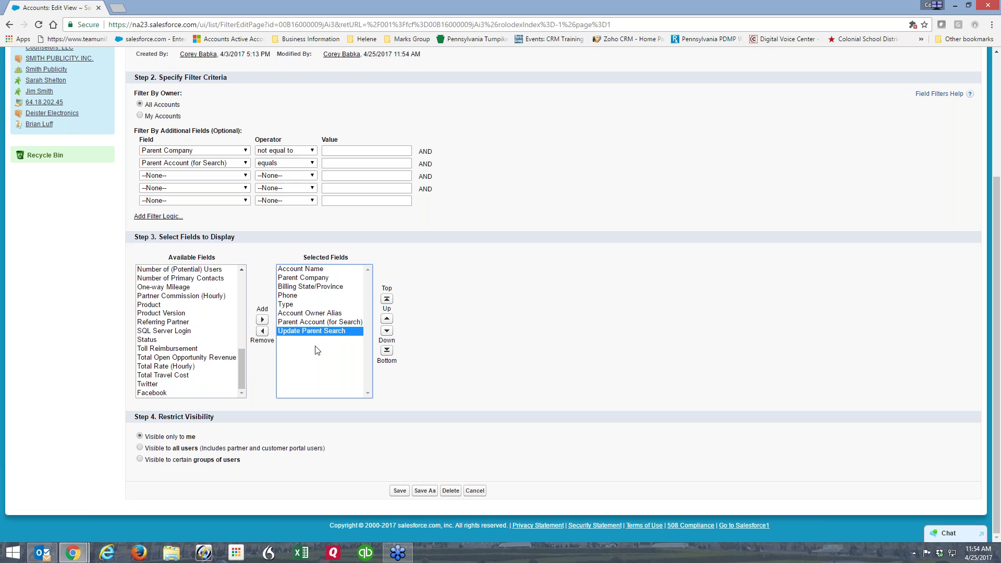
# Save the view, turn on Update Parent Search for the Abundance Wealth Counselors account in the list, and refresh it.
pyautogui.click(400, 490)
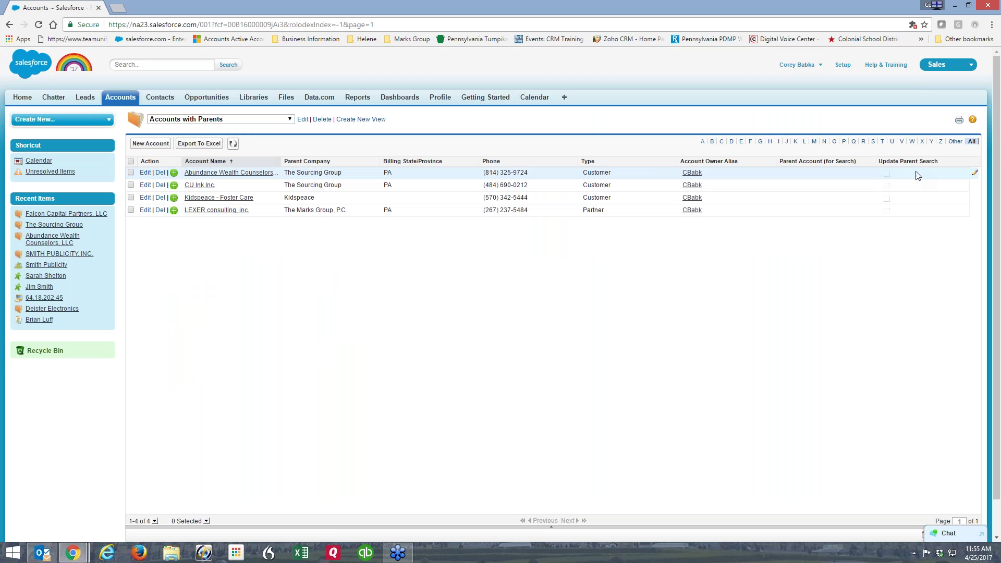
pyautogui.doubleClick(887, 175)
pyautogui.click(483, 190)
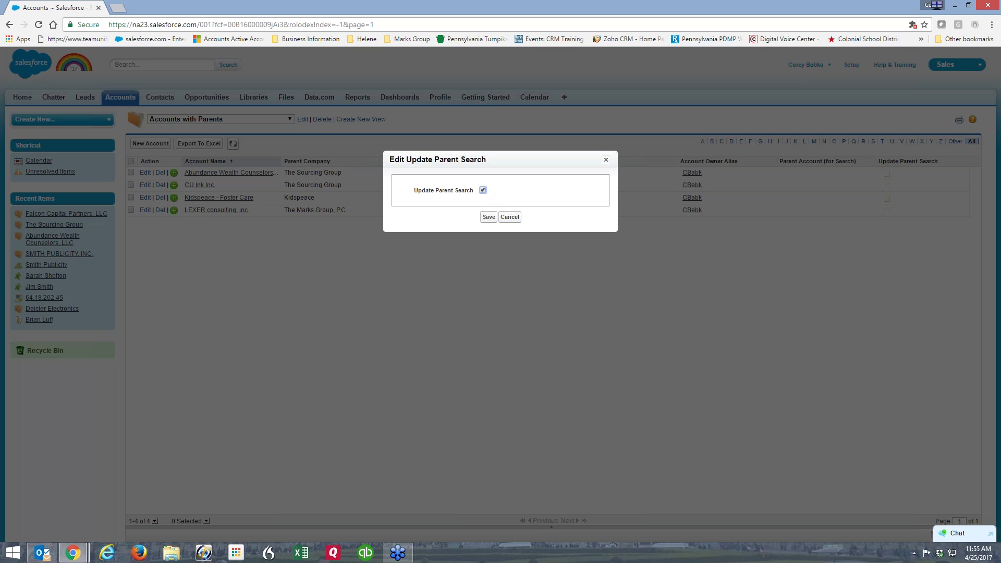
pyautogui.click(488, 217)
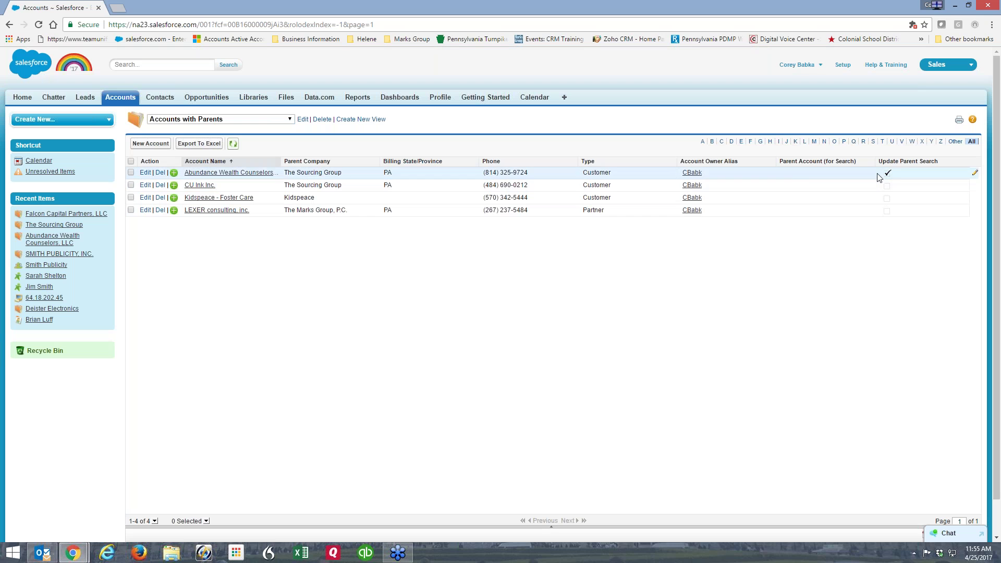
pyautogui.click(233, 146)
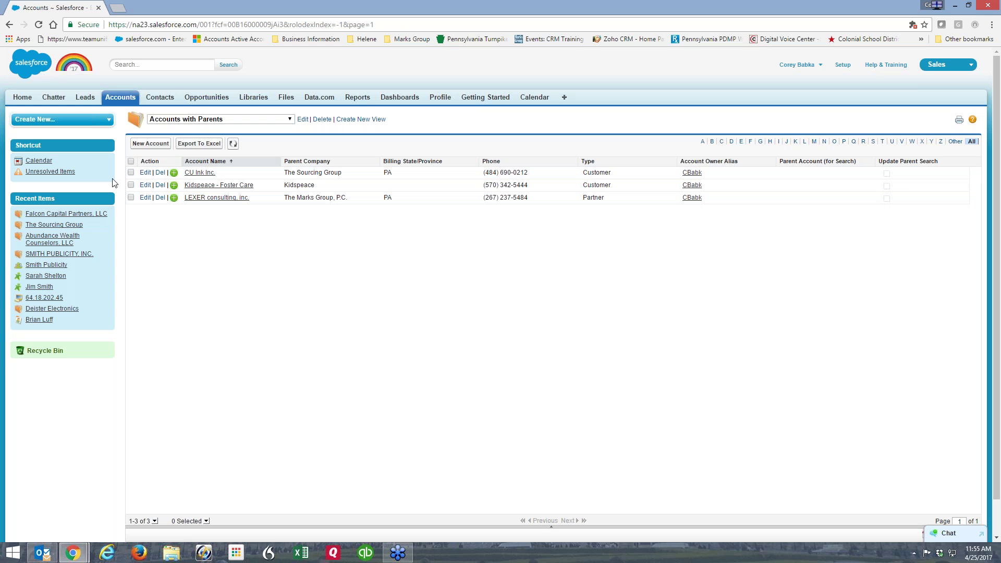
# Select all listed accounts, turn on Update Parent Search for all 3 selected records, save and refresh the list.
pyautogui.click(131, 162)
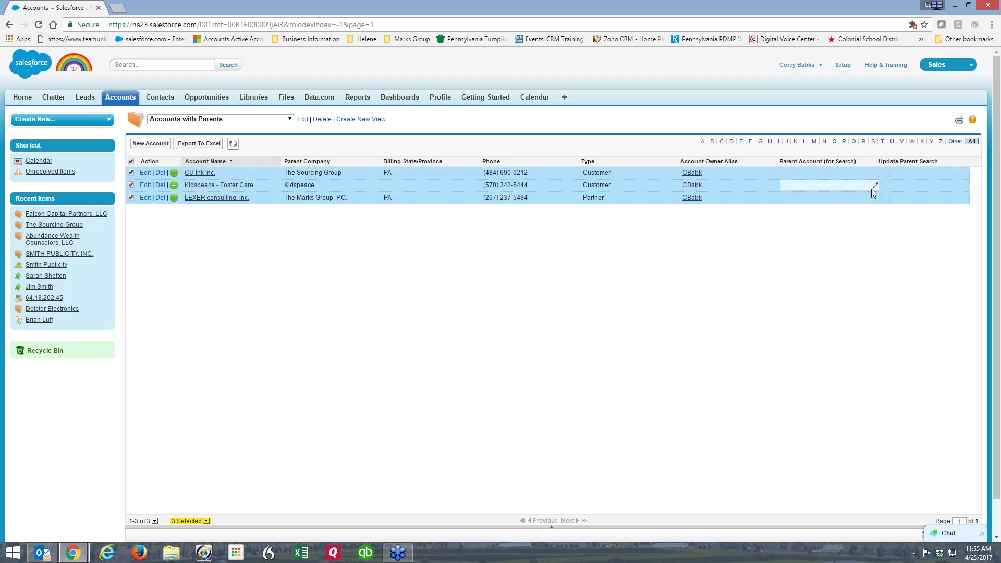
pyautogui.doubleClick(887, 174)
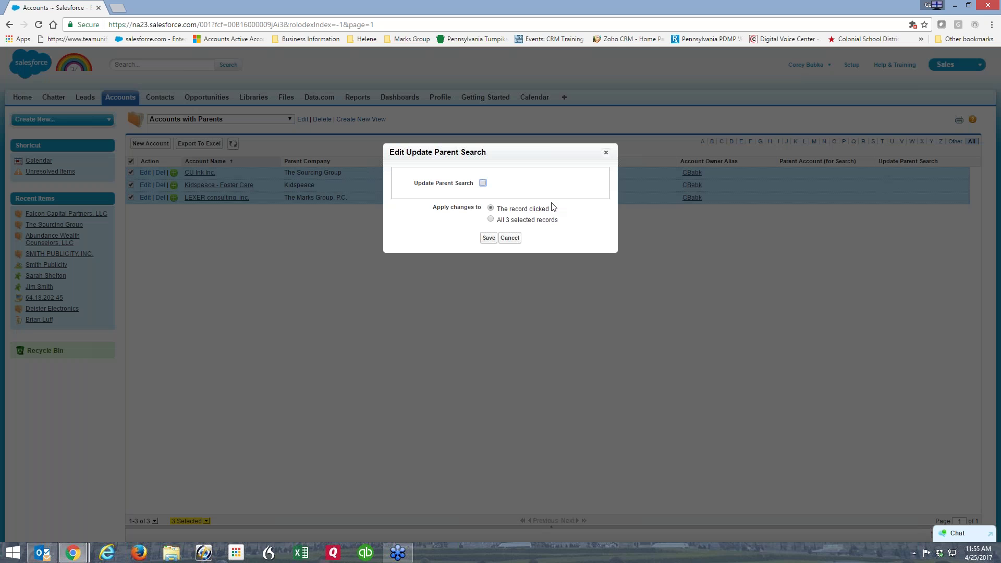
pyautogui.click(499, 221)
pyautogui.click(483, 182)
pyautogui.click(489, 238)
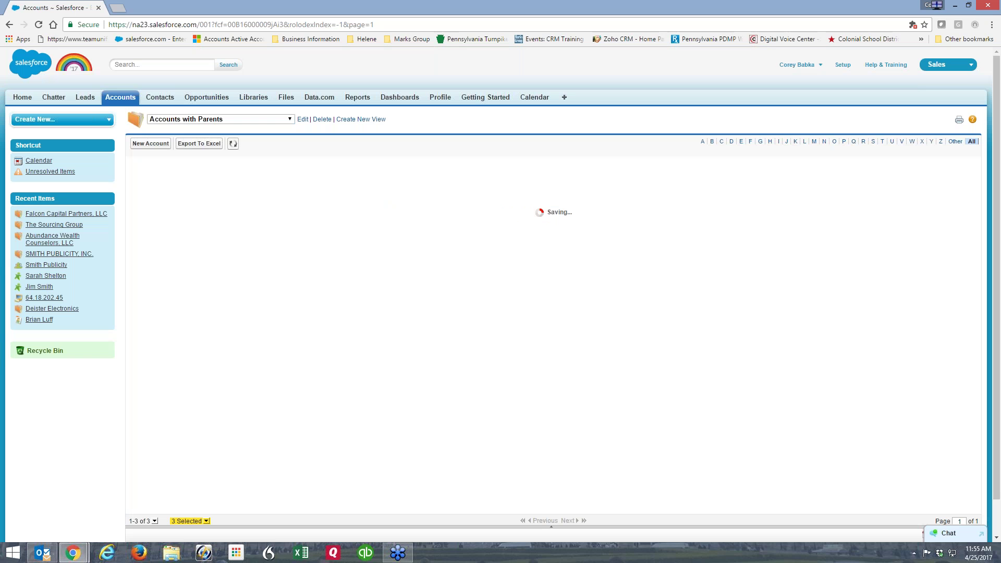
pyautogui.click(233, 144)
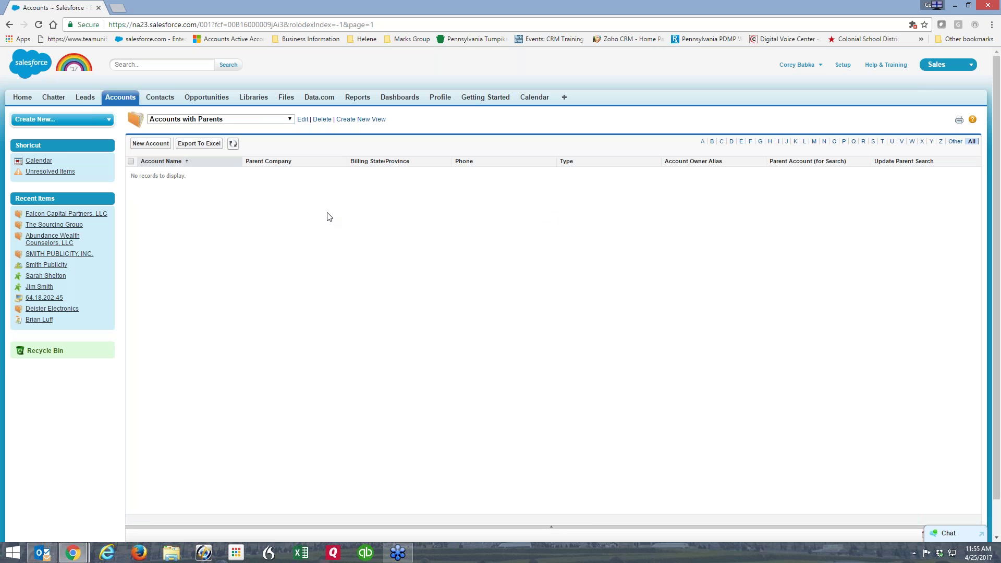
# Remove the Parent Account (for Search) filter from the Accounts with Parents view and save it.
pyautogui.click(303, 120)
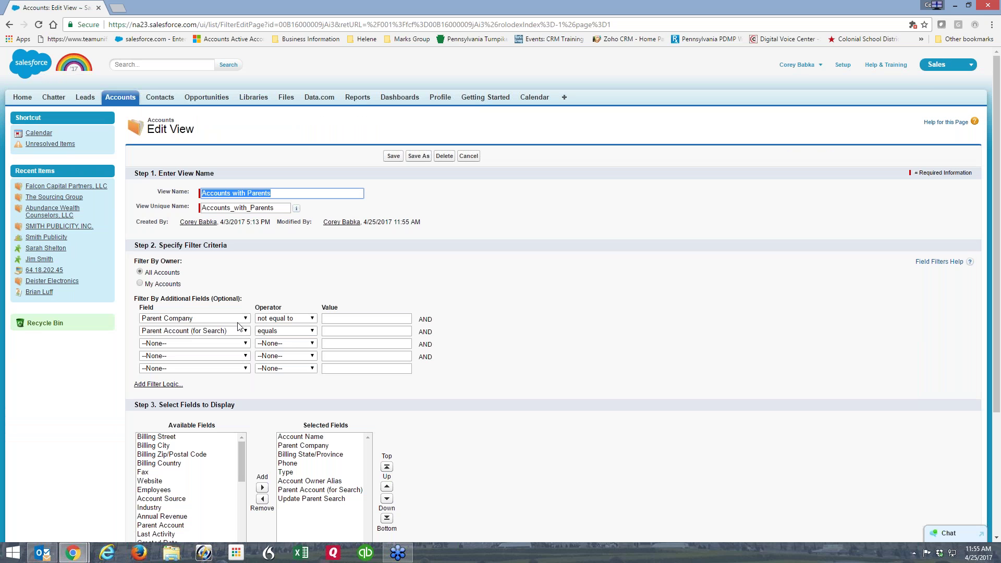
pyautogui.click(224, 333)
pyautogui.scroll(10, 245, 365)
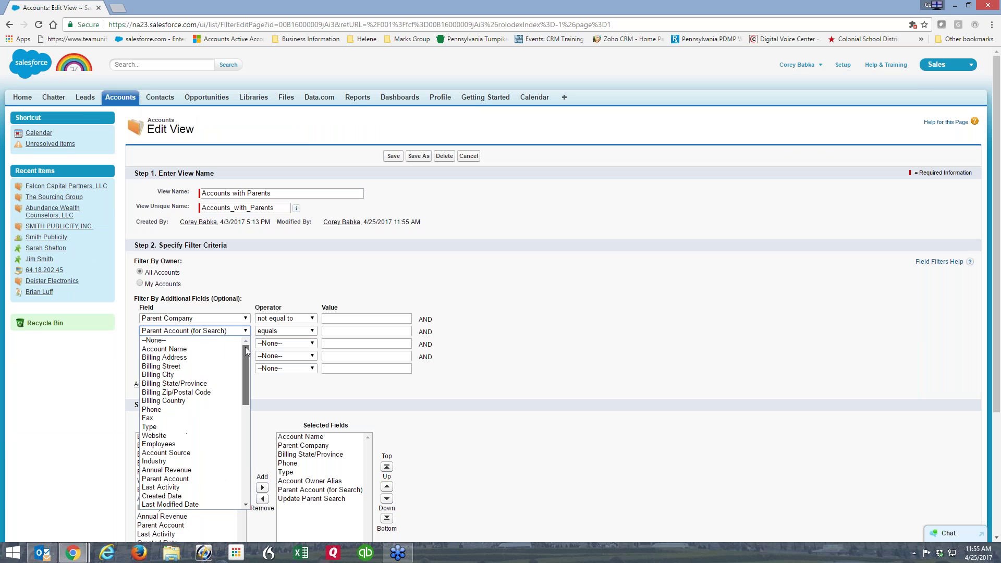
pyautogui.click(183, 339)
pyautogui.click(275, 331)
pyautogui.click(272, 341)
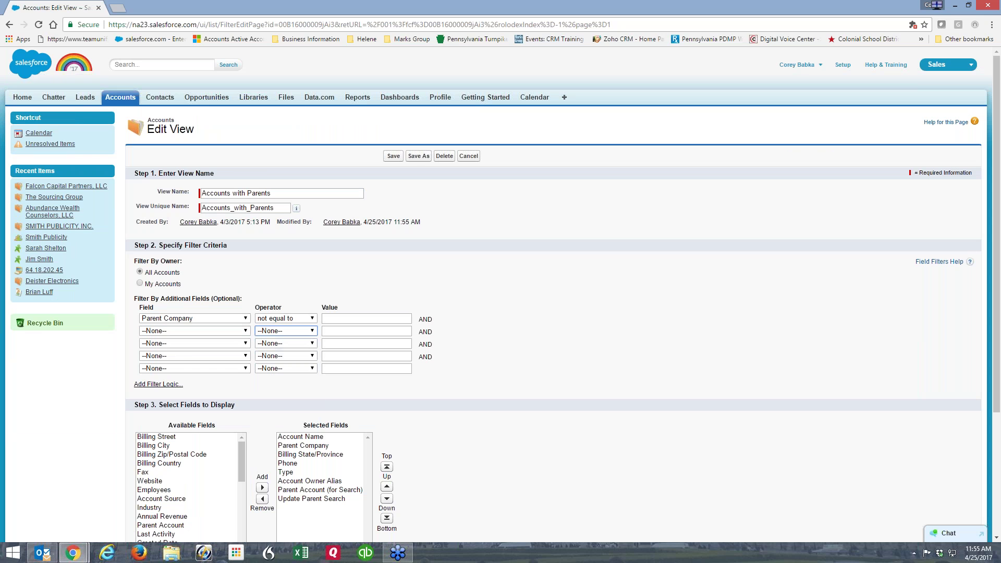
pyautogui.click(394, 156)
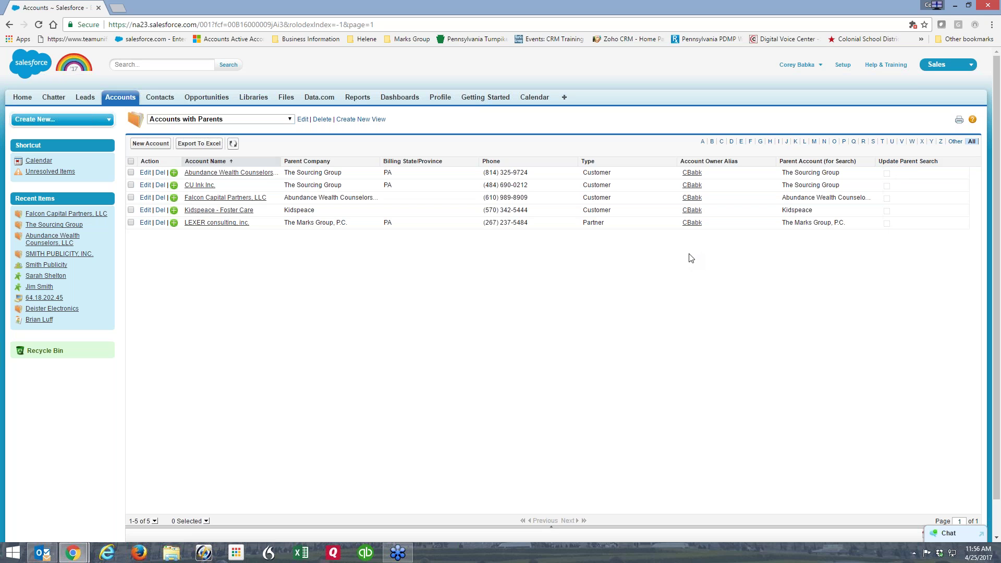
# Run a global search for "the sourcin".
pyautogui.click(146, 65)
pyautogui.write('the s')
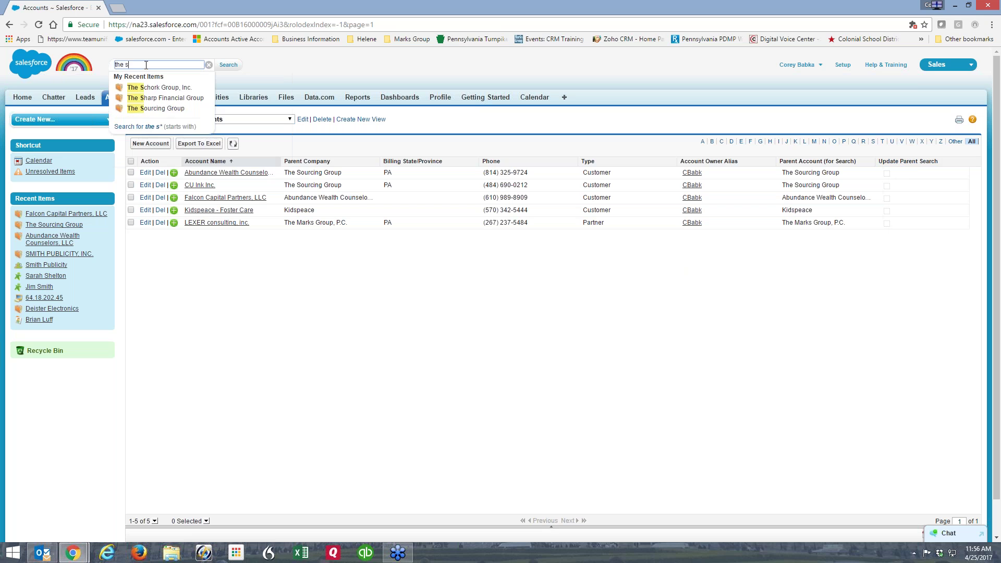
pyautogui.write('ourcin')
pyautogui.press('Return')
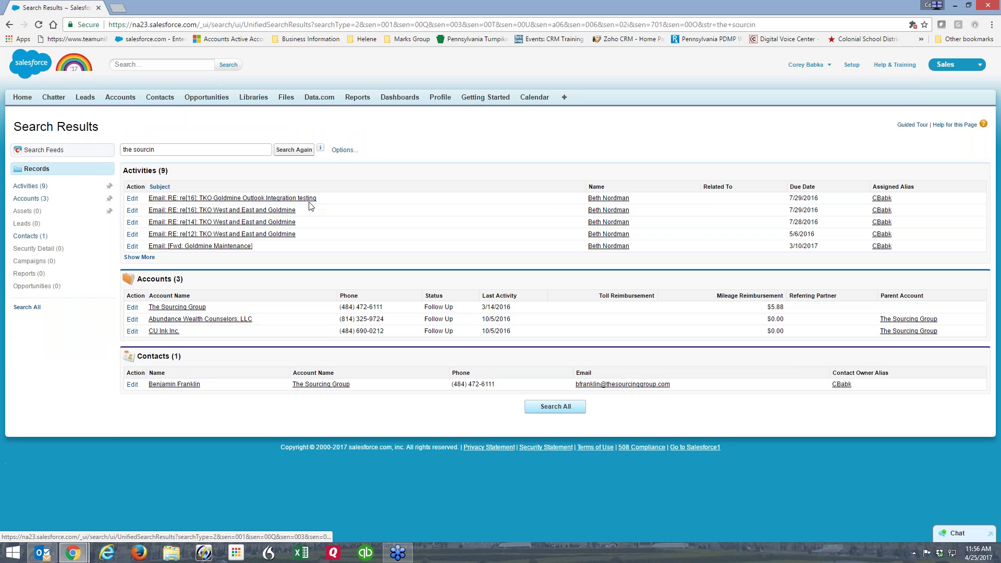
# Go to the Account Search Layouts in Setup and open the Search Results layout for editing.
pyautogui.click(853, 65)
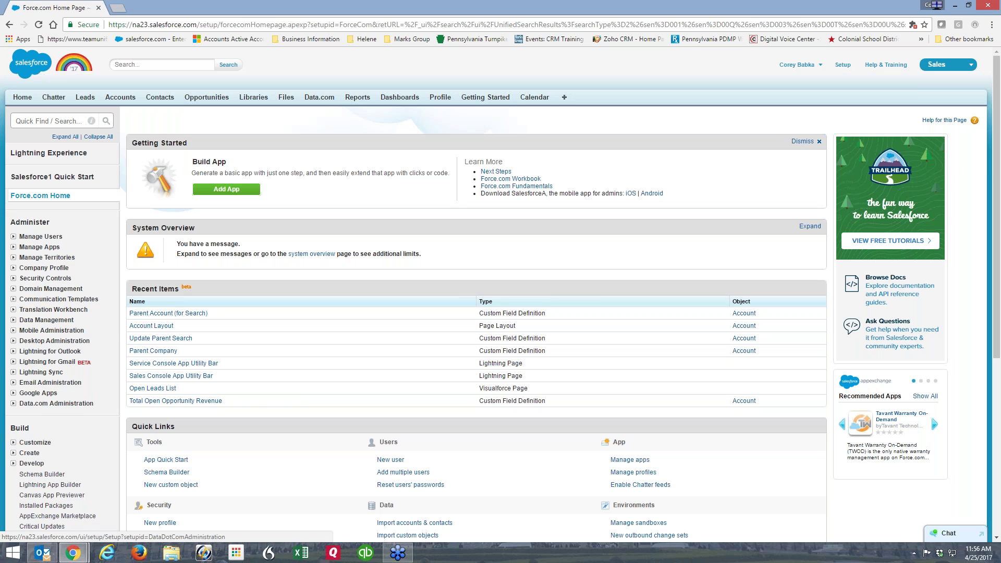
pyautogui.scroll(-5, 84, 426)
pyautogui.click(13, 200)
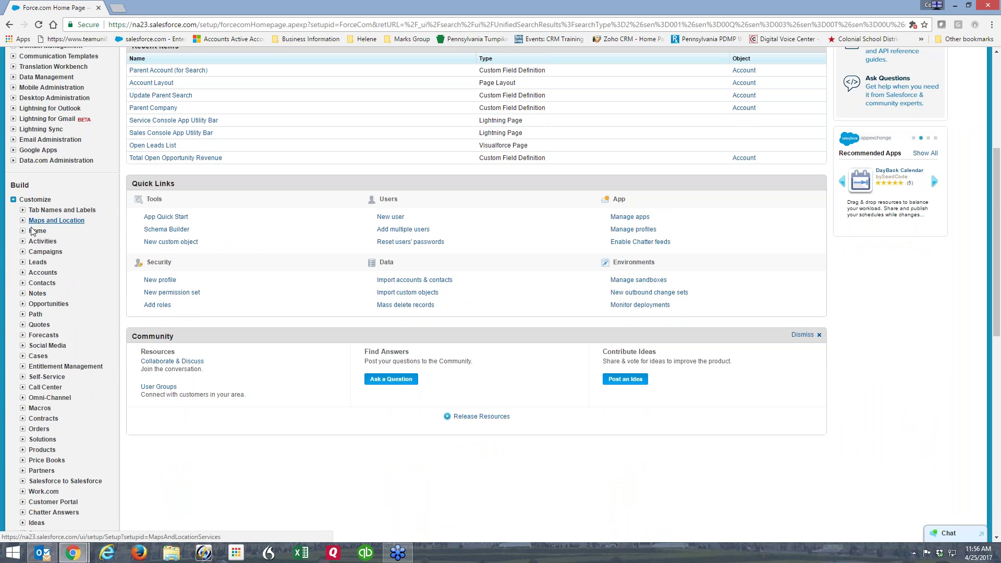
pyautogui.click(22, 274)
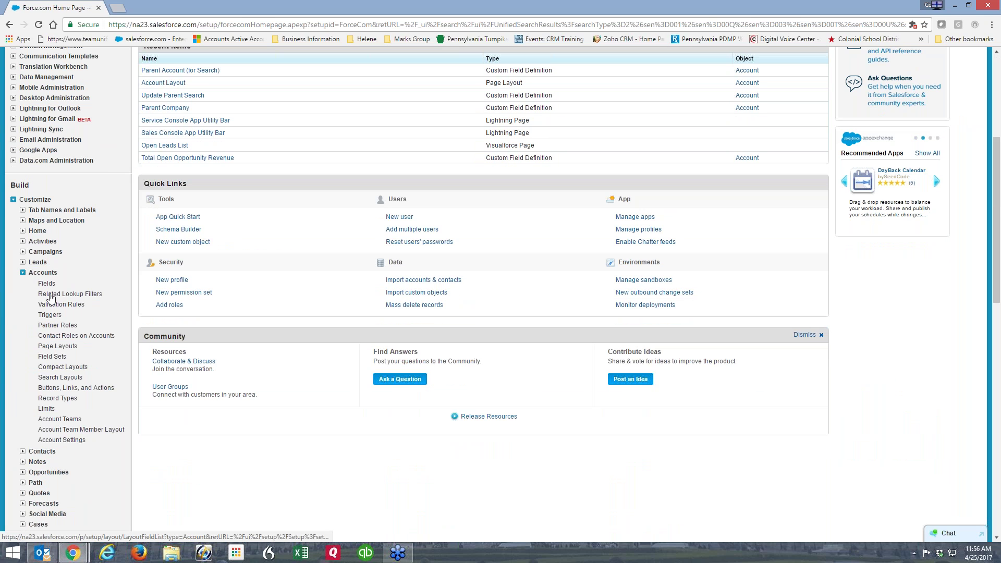
pyautogui.click(60, 377)
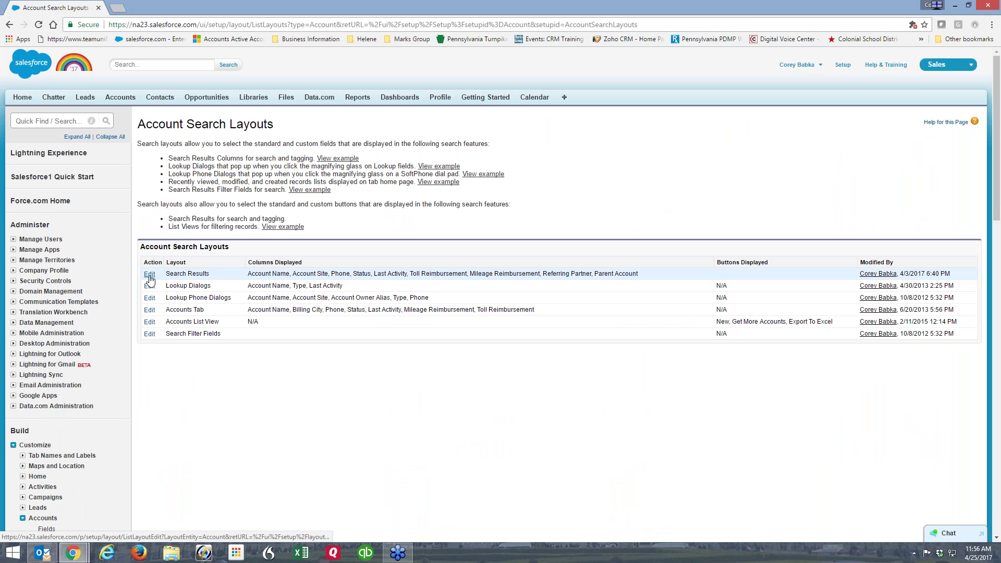
pyautogui.click(149, 275)
# Move Parent Account directly below Account Name in the selected fields of Account Search Results and save the layout.
pyautogui.click(315, 263)
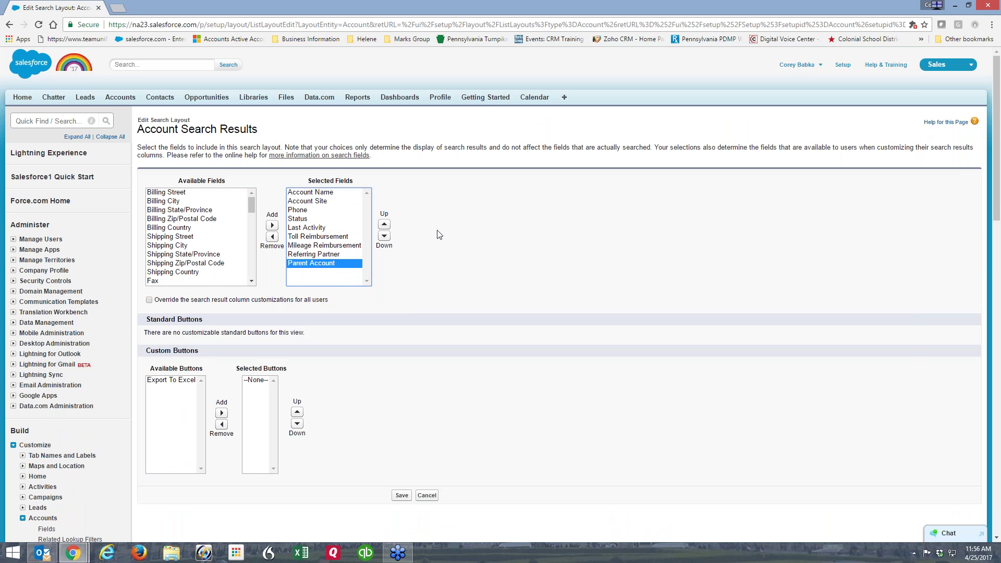
pyautogui.click(384, 225)
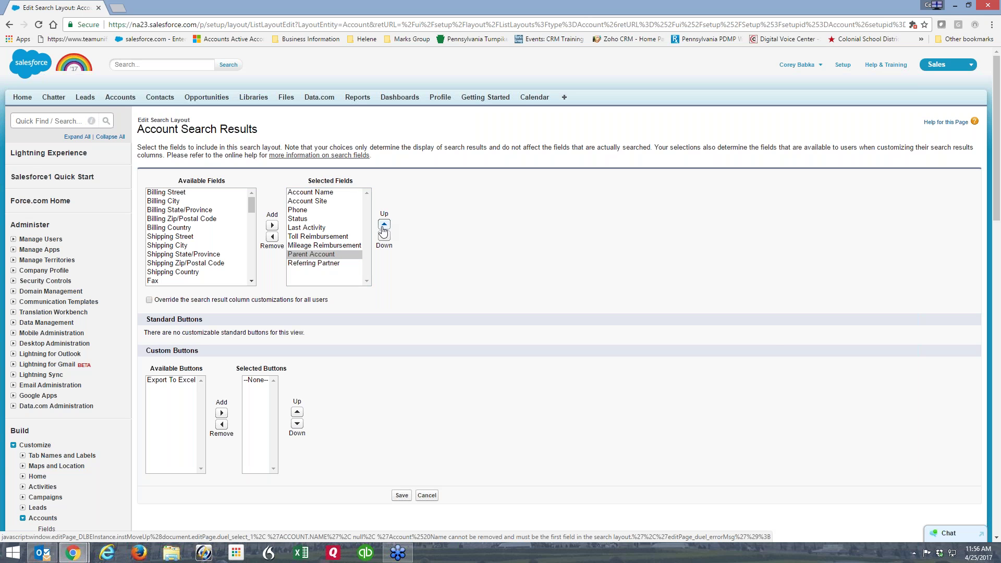
pyautogui.click(325, 255)
pyautogui.click(384, 224)
pyautogui.click(384, 225)
pyautogui.click(384, 225)
pyautogui.click(384, 225)
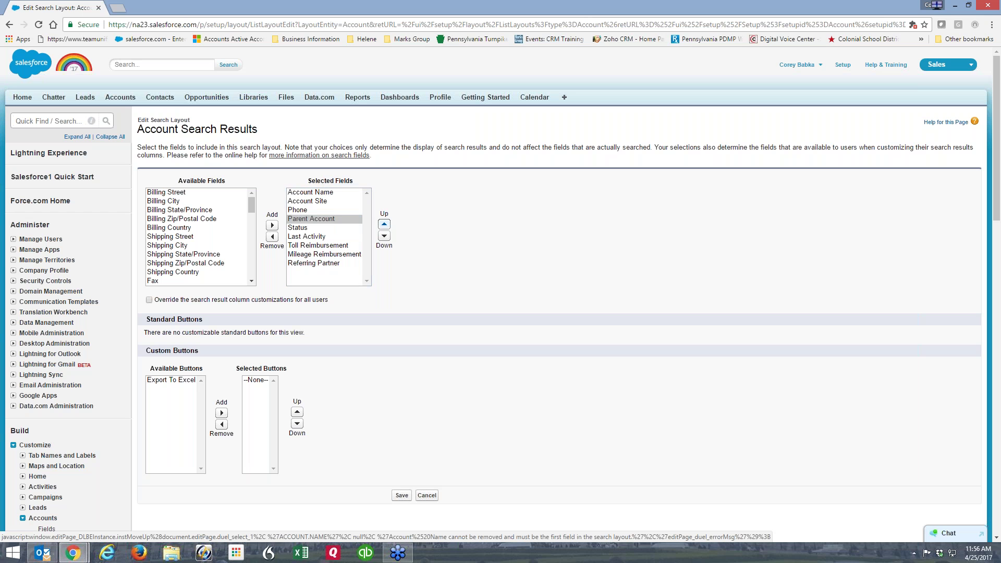
pyautogui.click(385, 225)
pyautogui.click(385, 224)
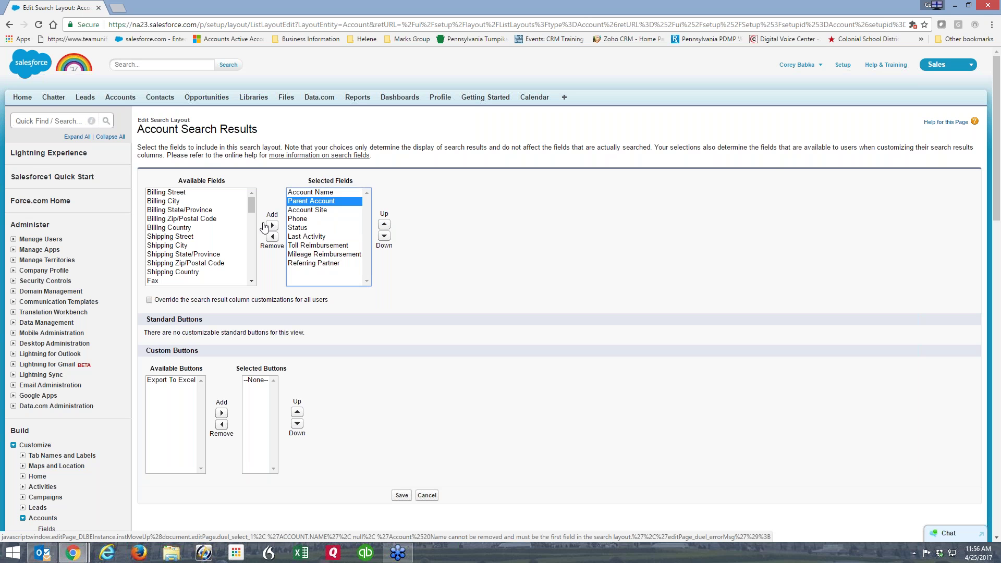
pyautogui.click(401, 496)
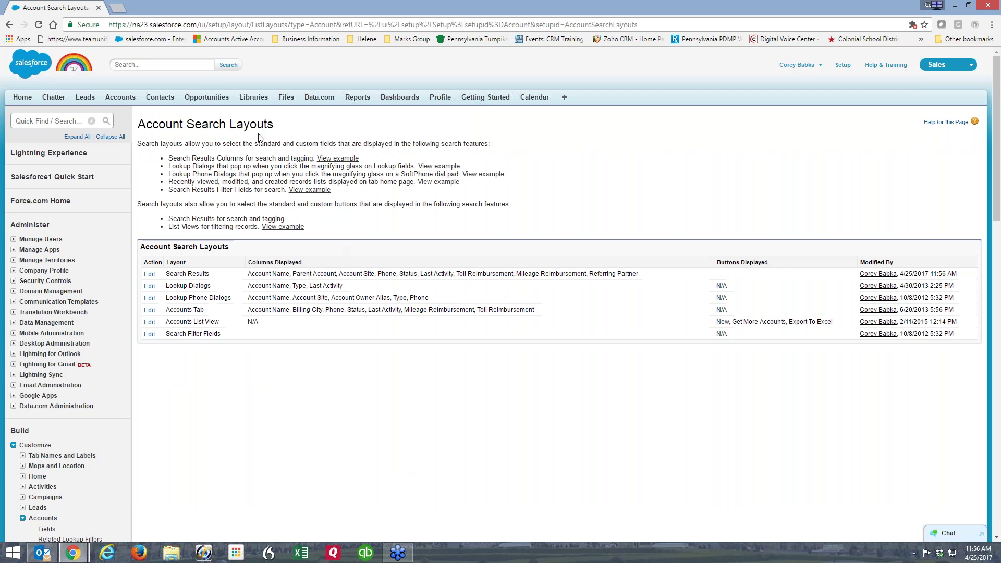
# Run a global search for "the sourcing" to check the new column order in the account results.
pyautogui.write('the')
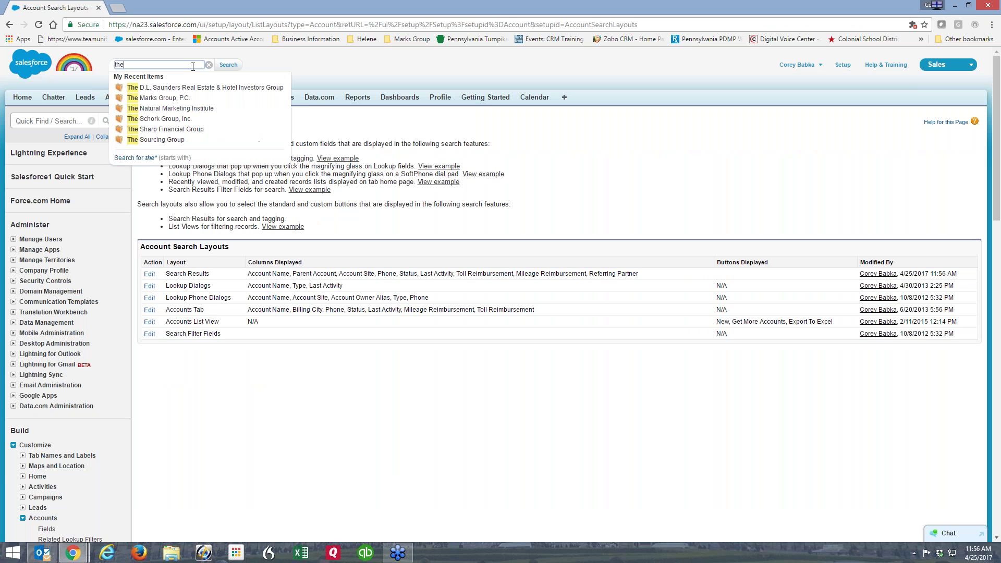
pyautogui.write(' sourcing')
pyautogui.press('Return')
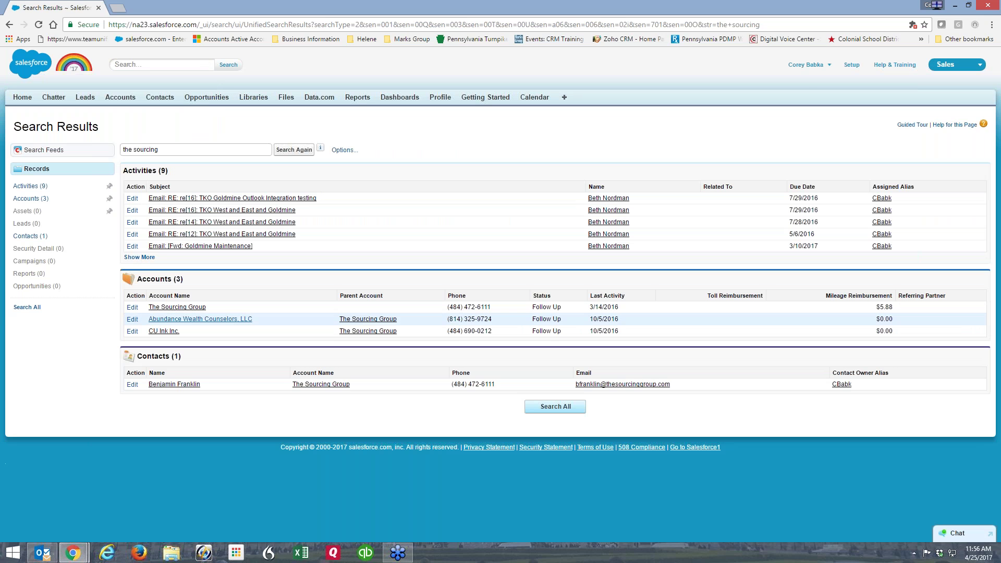
# Narrow the search results to accounts and view the account hierarchy of The Sourcing Group.
pyautogui.click(38, 198)
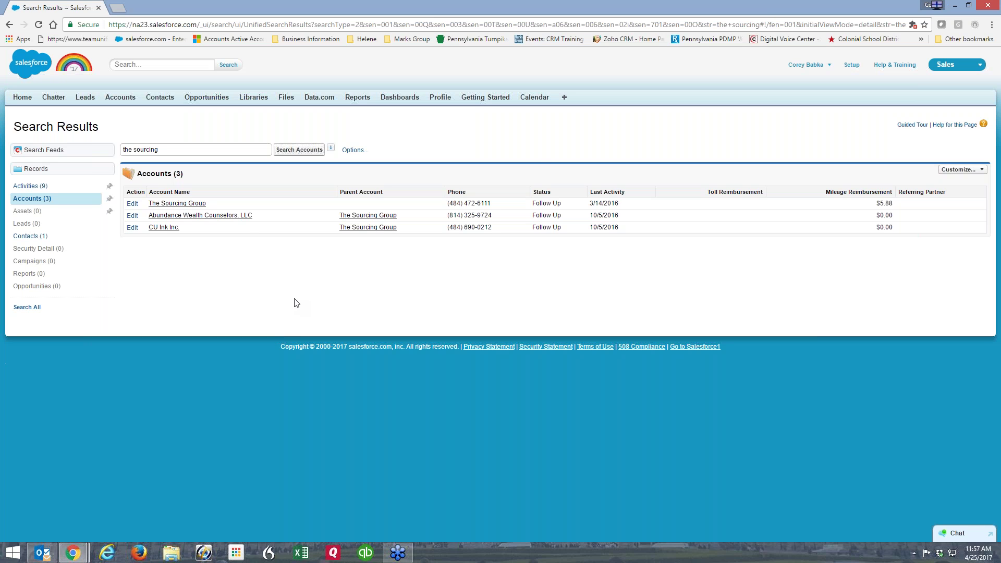
pyautogui.click(180, 204)
pyautogui.click(360, 215)
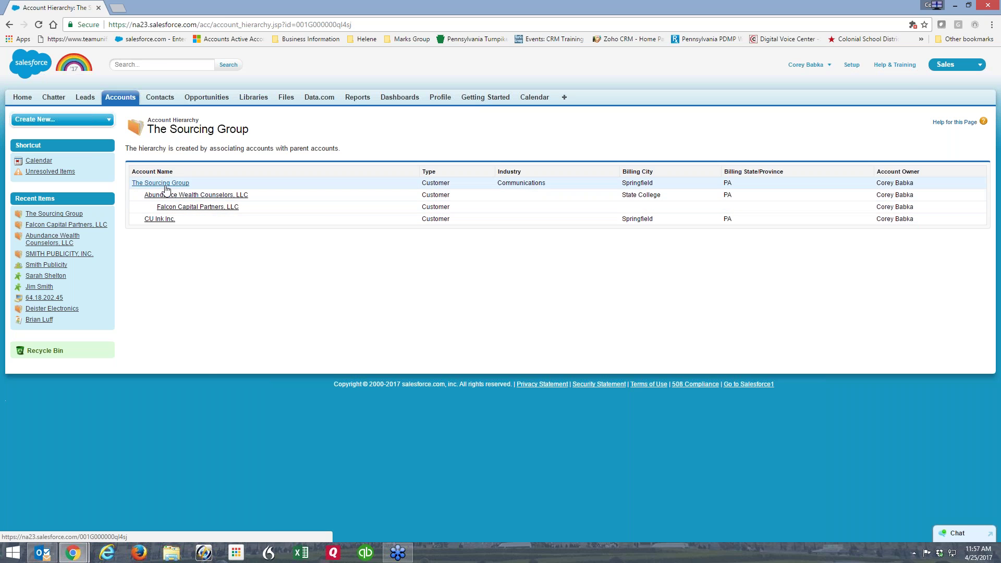
# Run a global search for "the sourcin" from the account hierarchy page.
pyautogui.click(164, 63)
pyautogui.write('the sourcin')
pyautogui.press('Return')
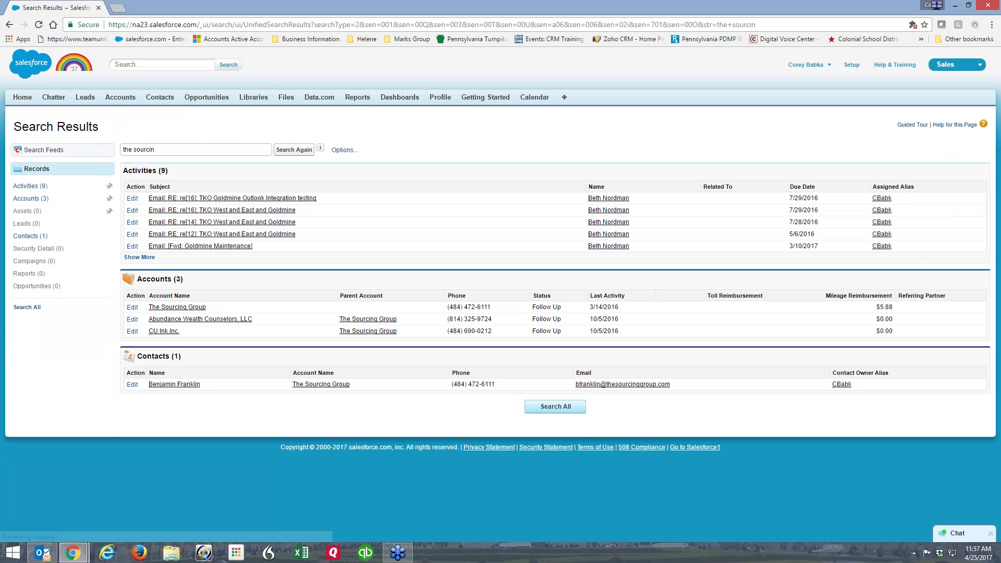